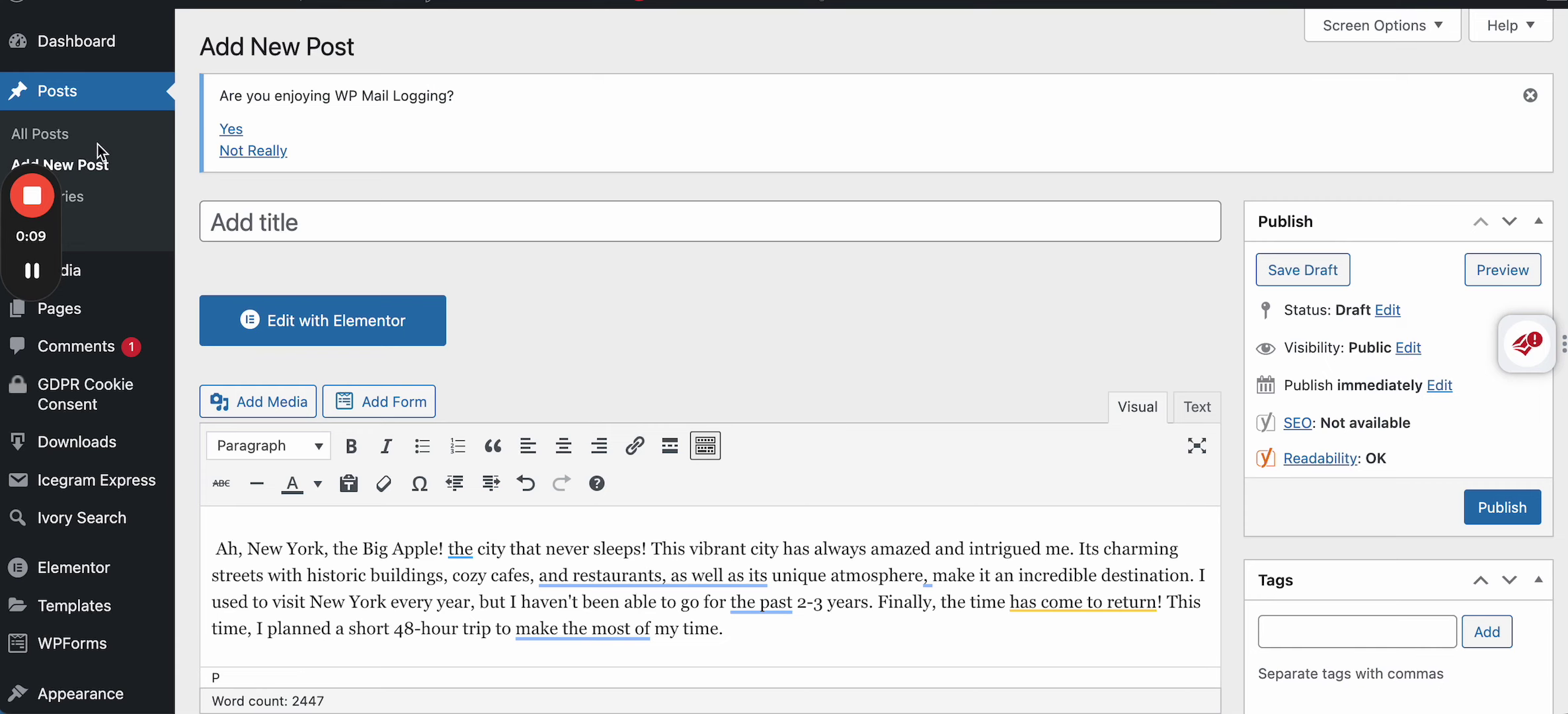
Step: Copy the body's guide title line into the title field: 'How to Spend 48 Hours in New York: Complete Travel Guide'
scroll(96, 145, "down", 2)
scroll(96, 145, "up", 1)
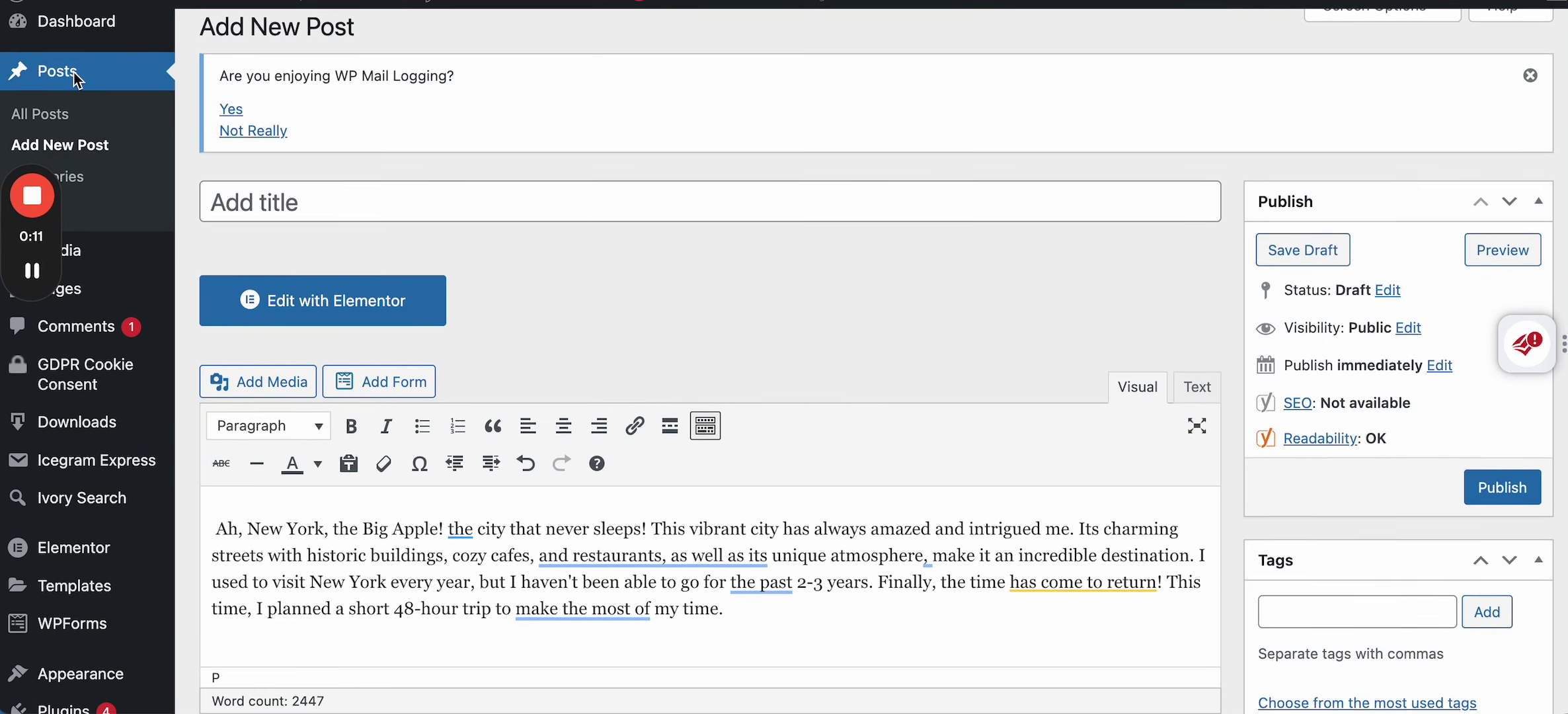
scroll(518, 227, "up", 1)
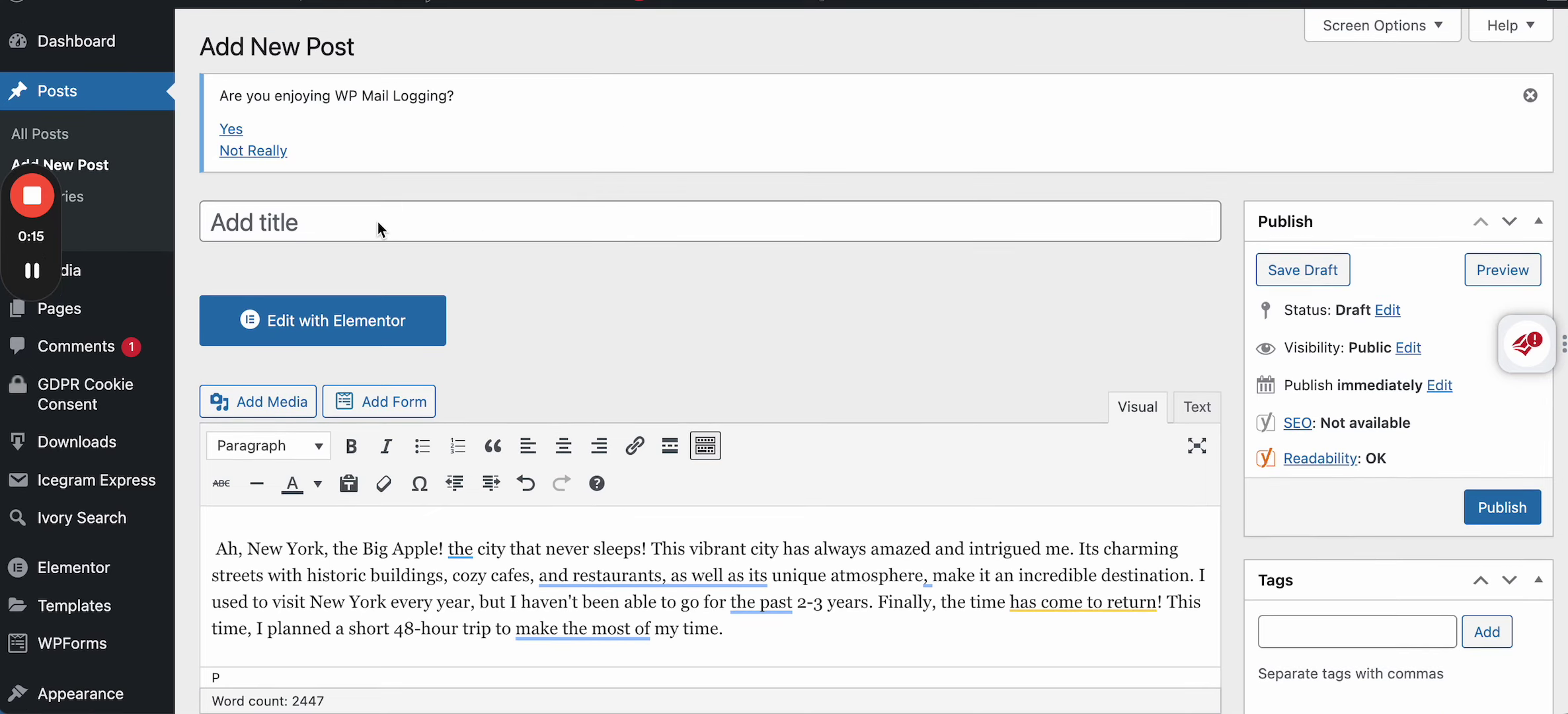
left_click(370, 222)
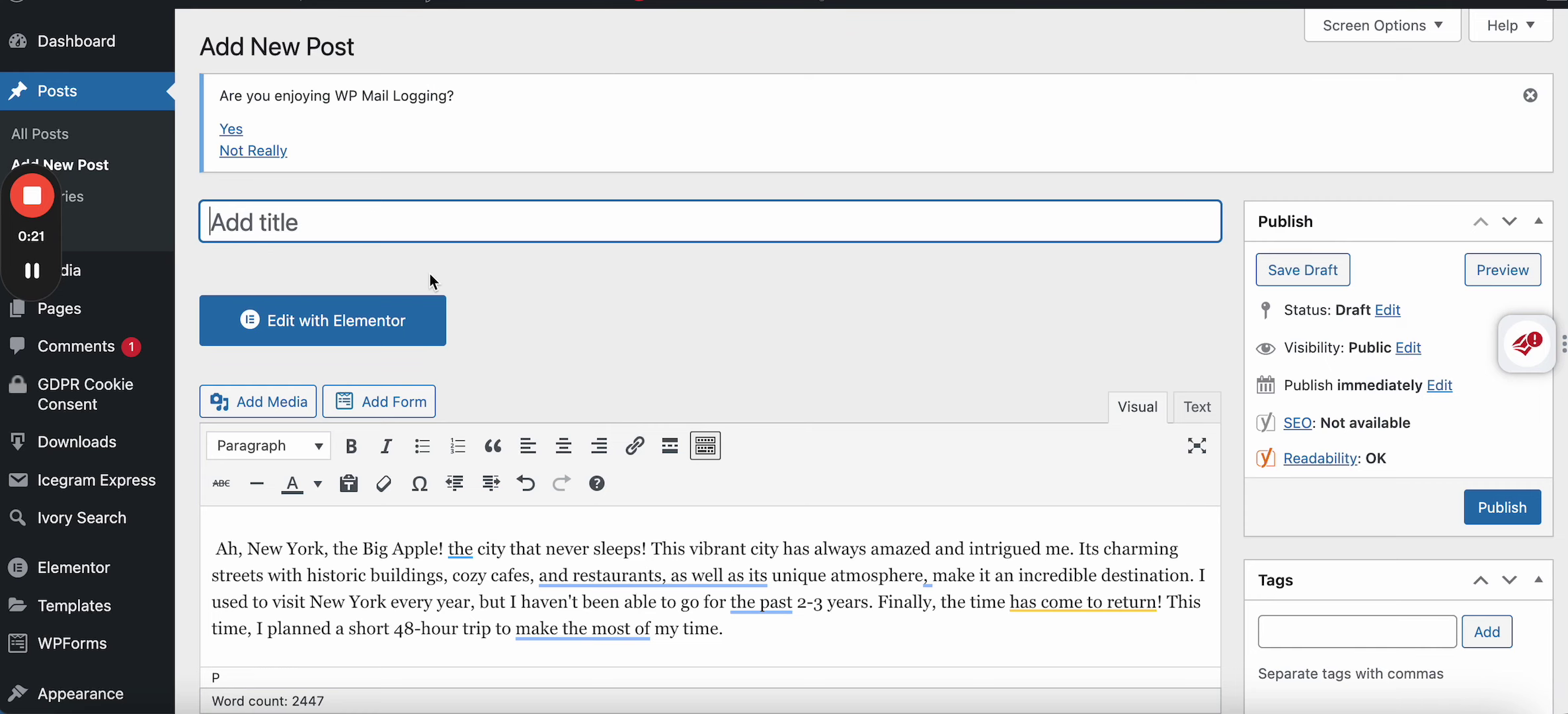
scroll(430, 273, "down", 10)
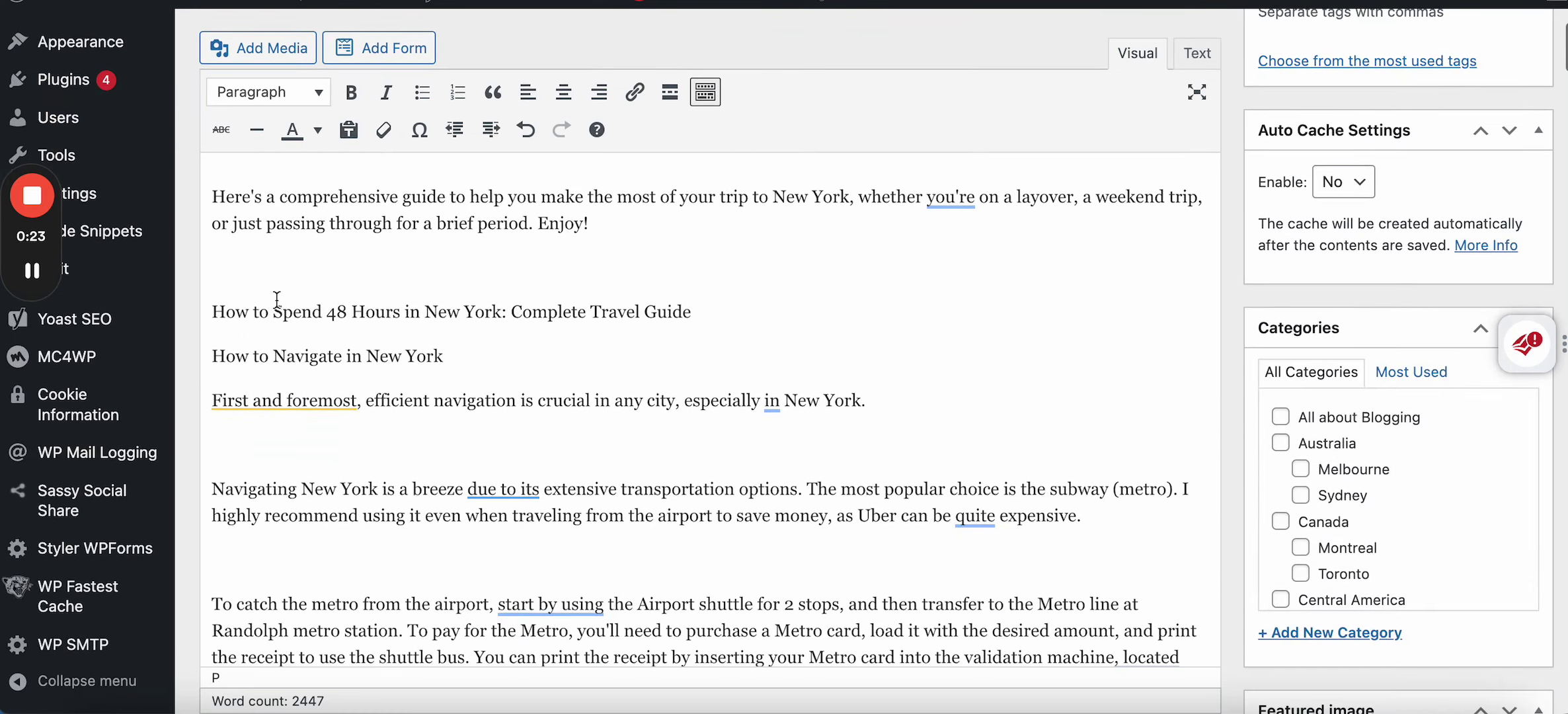
left_click_drag(227, 309, 721, 322)
key("super+c")
scroll(721, 322, "up", 7)
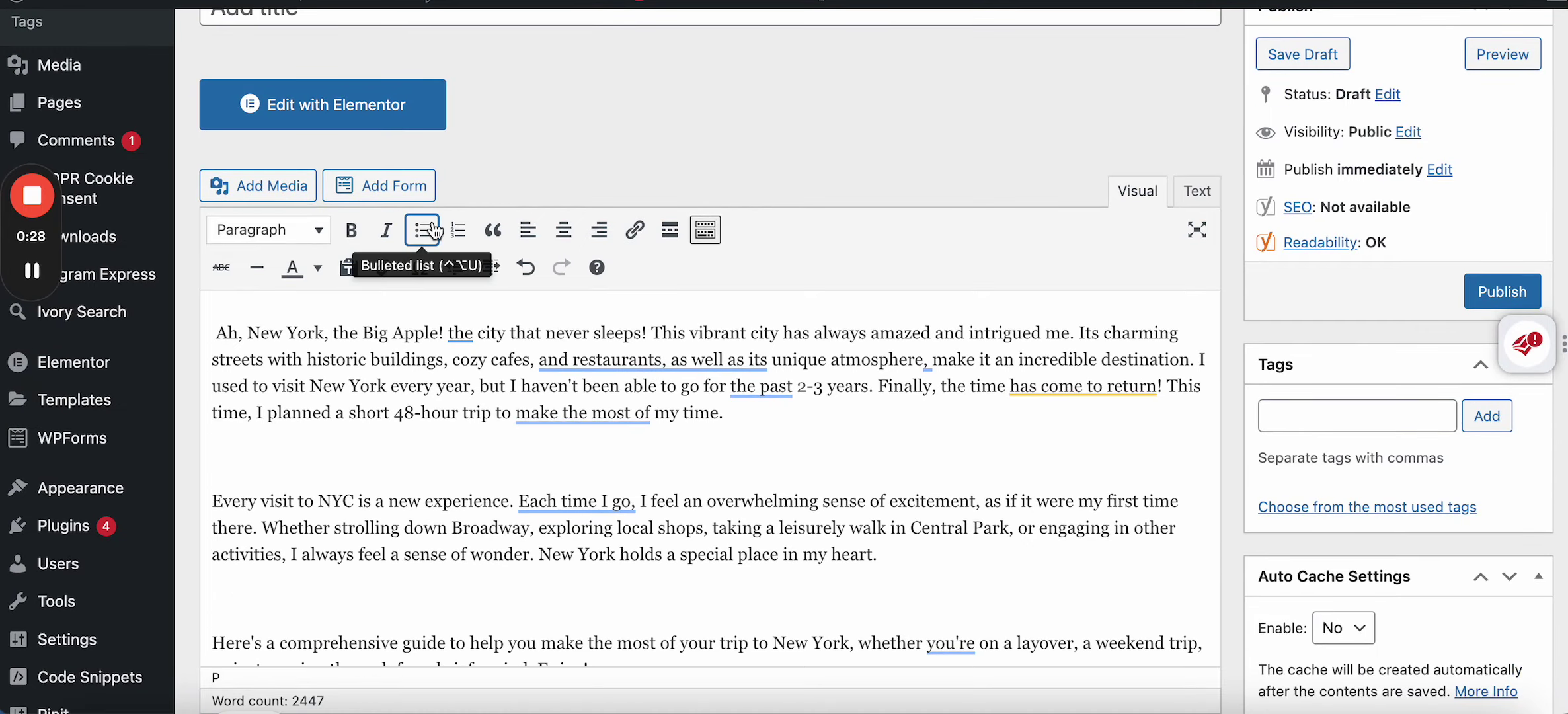
scroll(434, 232, "up", 1)
left_click(421, 70)
key("super+v")
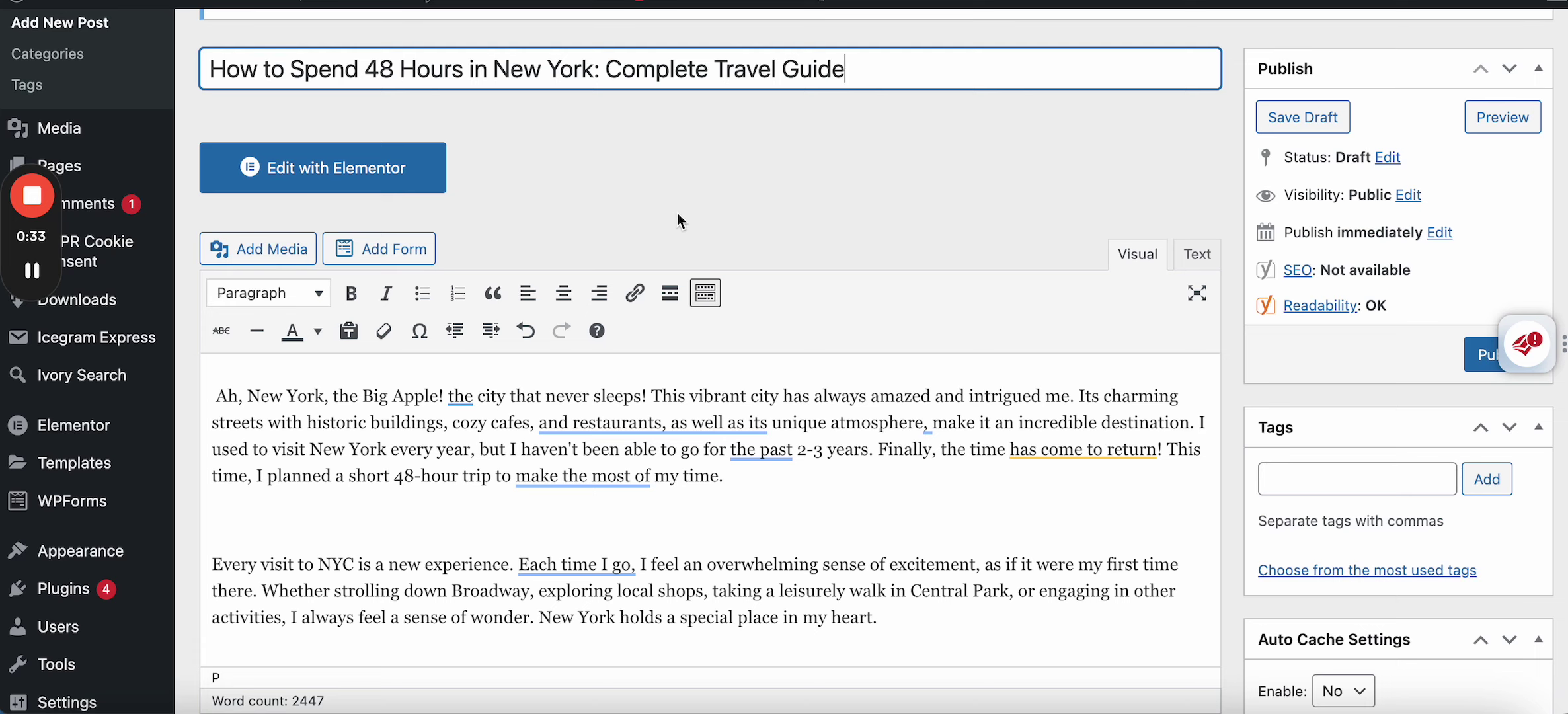
scroll(681, 220, "down", 2)
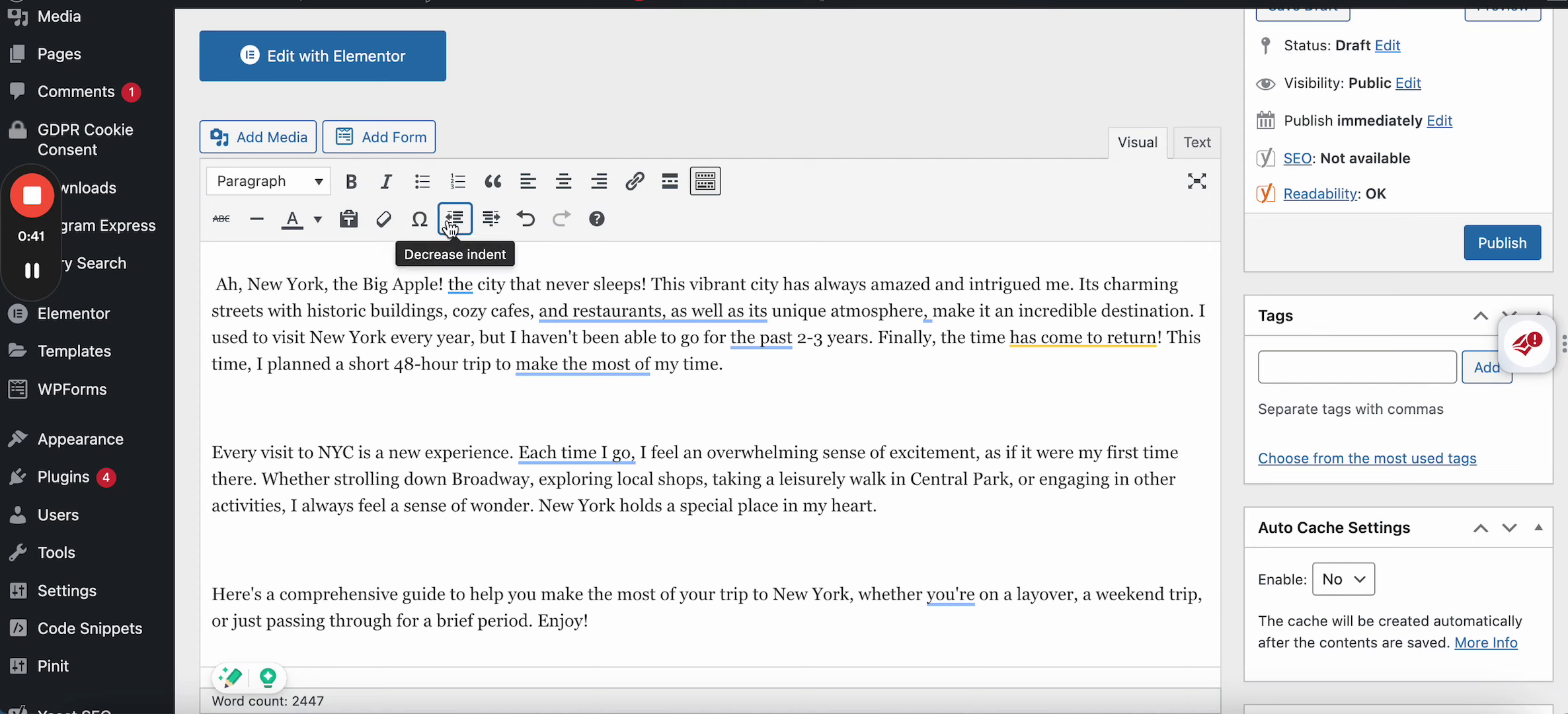
scroll(506, 340, "up", 1)
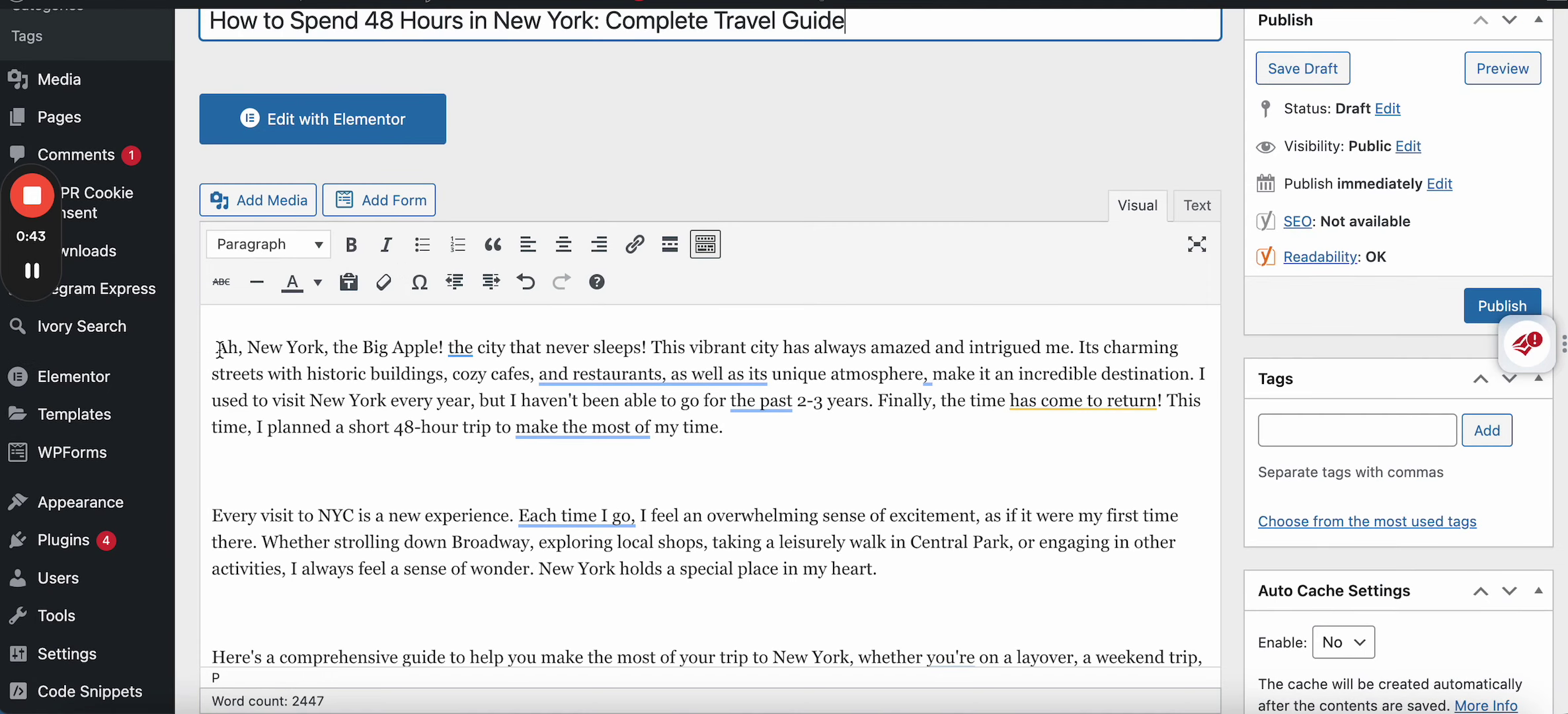
Step: Make 'Ah, New York' bold and italic, then clear that formatting
left_click_drag(216, 347, 324, 347)
left_click(351, 245)
left_click(390, 255)
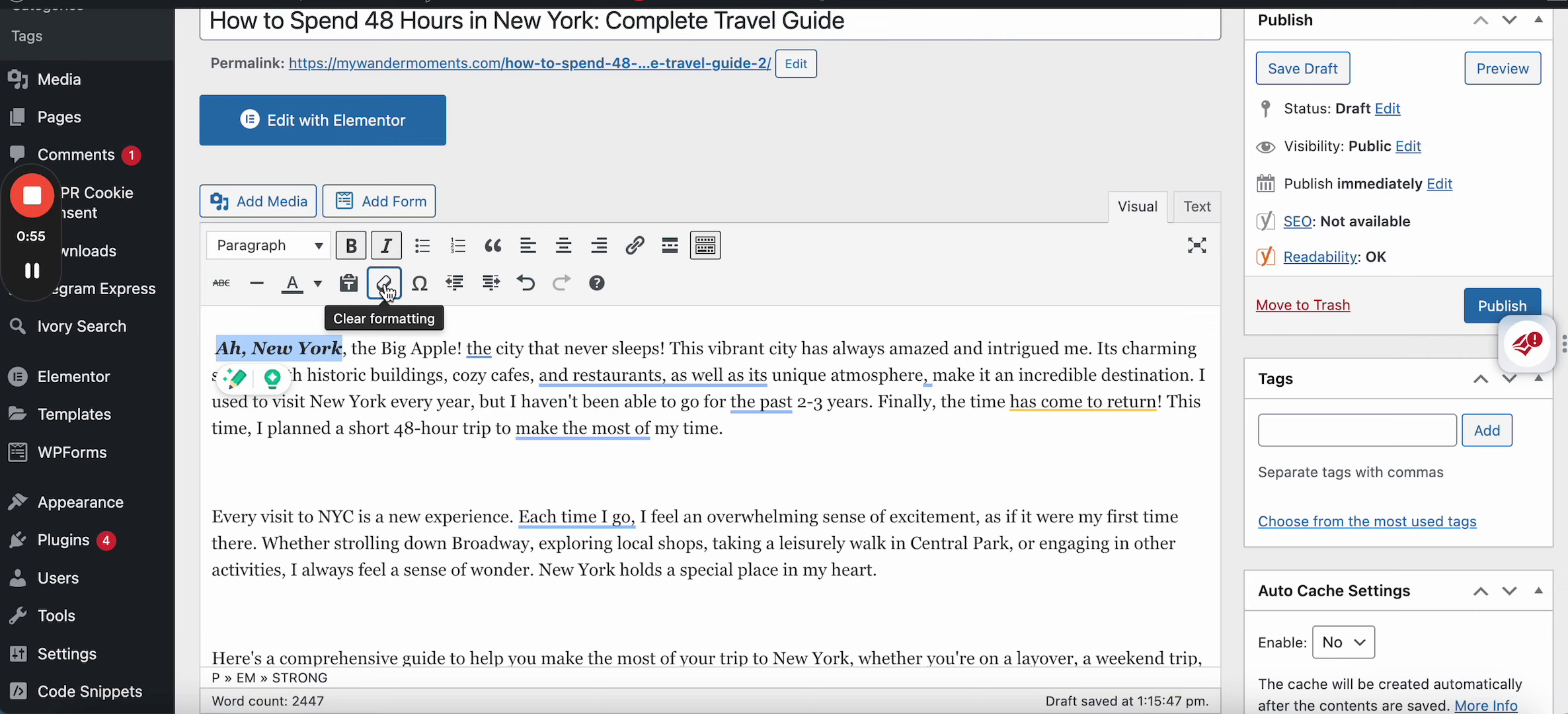
left_click(388, 293)
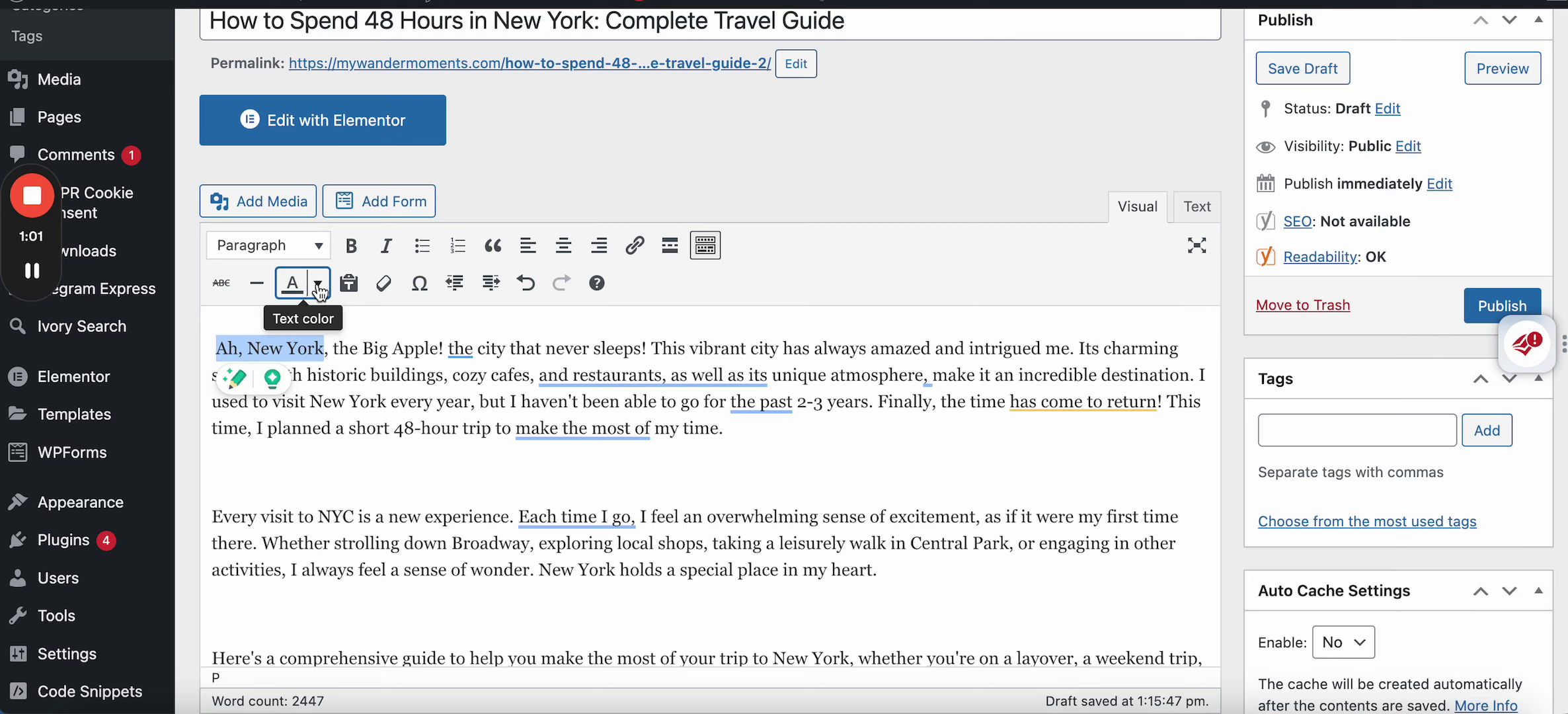
Step: Colour 'Ah, New York' light blue, then set it back to black
left_click(319, 288)
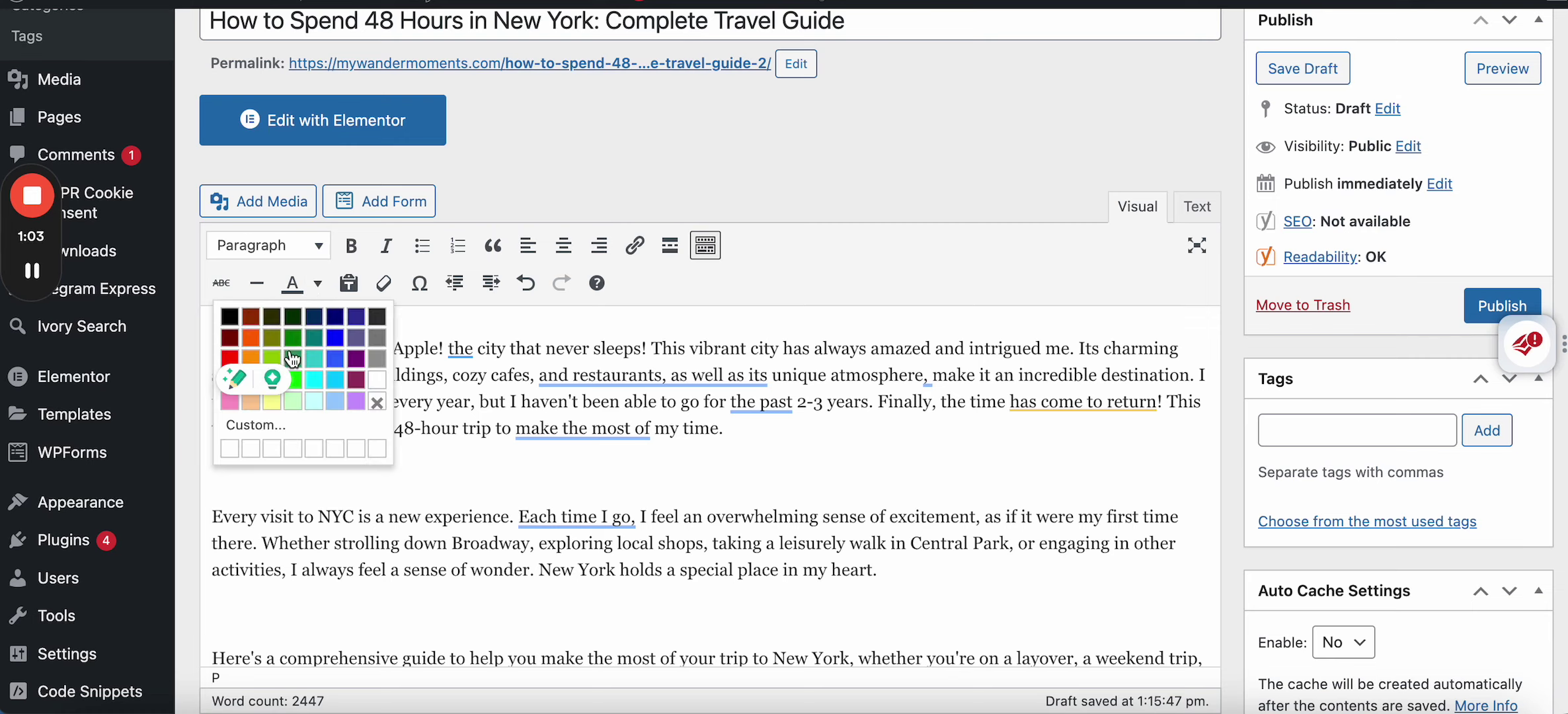
left_click(333, 380)
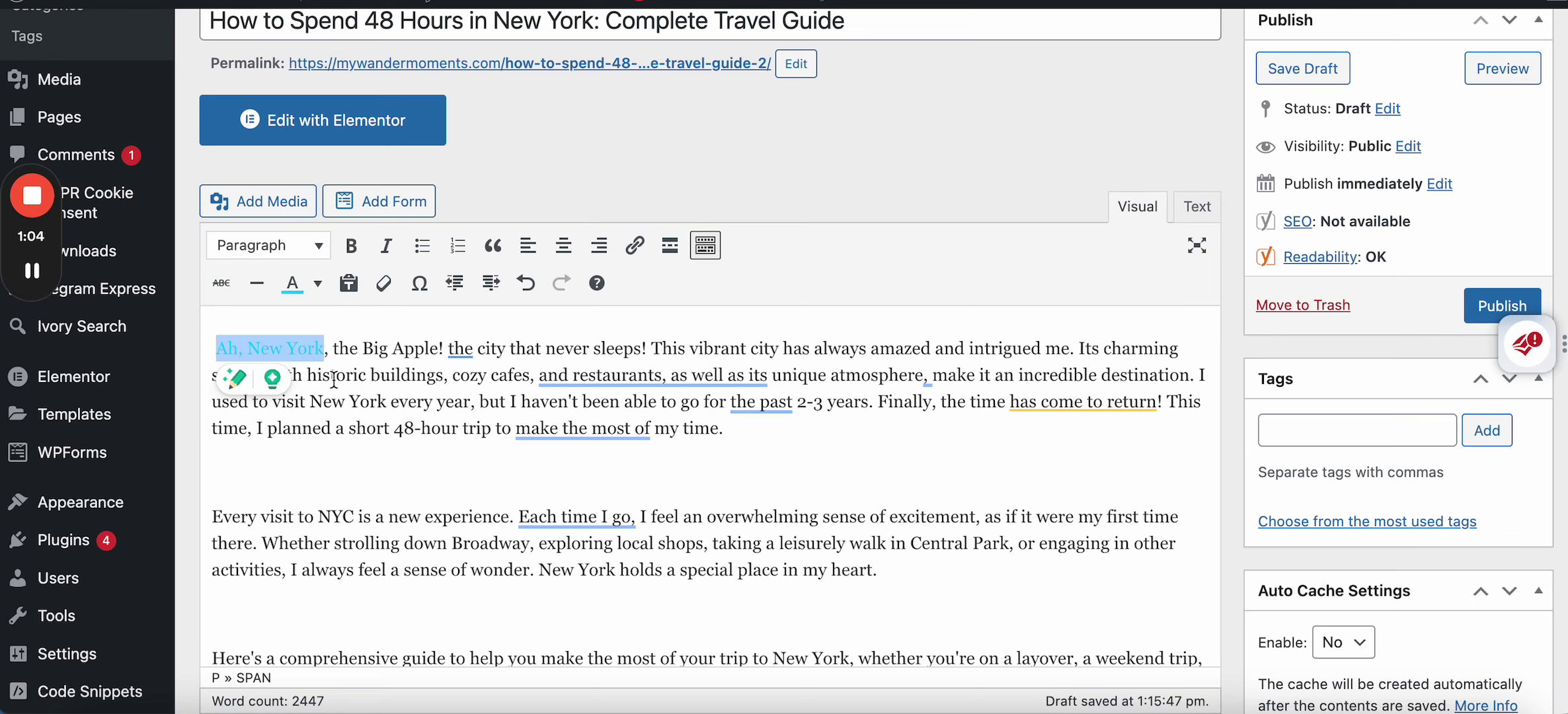
left_click(318, 288)
left_click(225, 322)
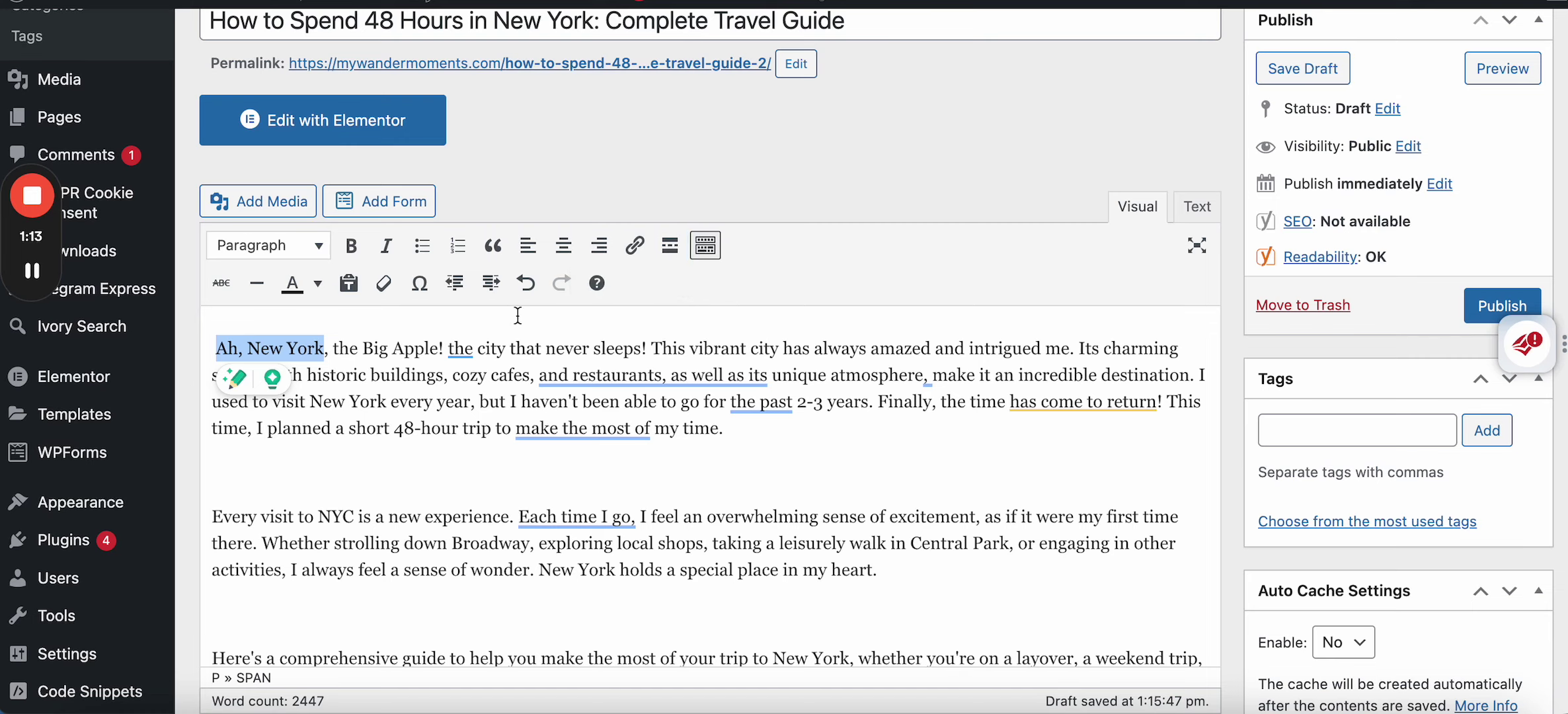
scroll(486, 423, "down", 3)
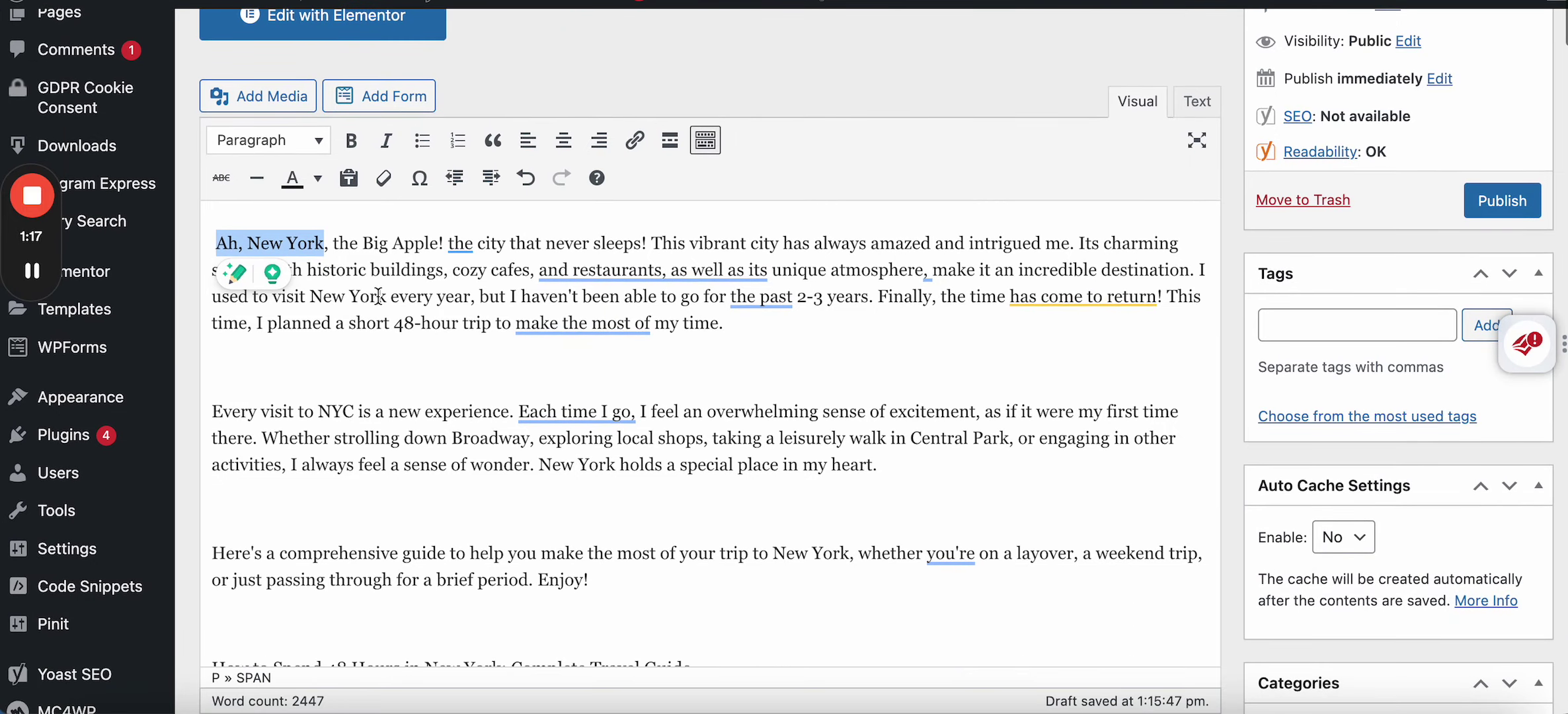
Step: Format the guide title line in the body as Heading 1
scroll(320, 434, "down", 3)
scroll(284, 390, "up", 4)
left_click(250, 345)
scroll(439, 343, "down", 6)
scroll(480, 350, "down", 5)
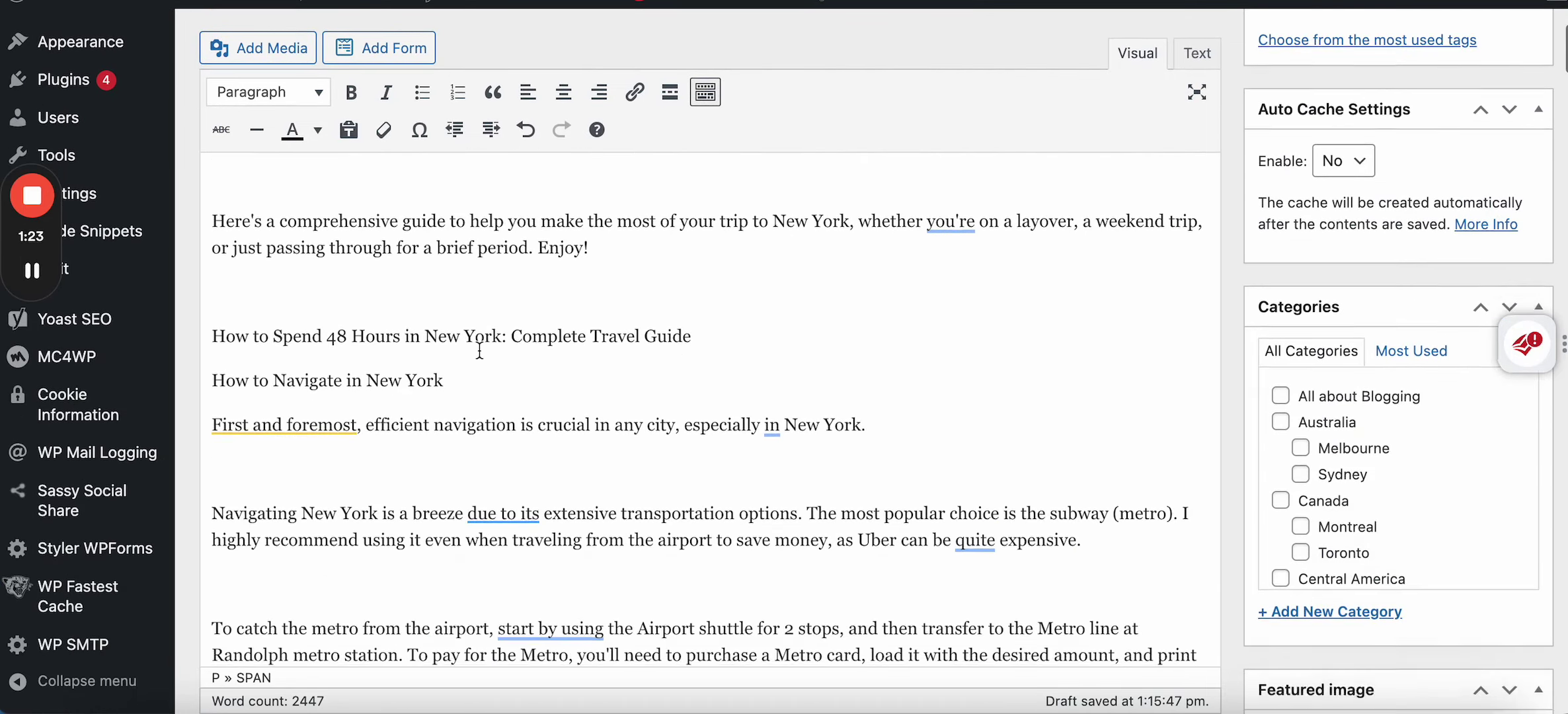
scroll(479, 350, "up", 4)
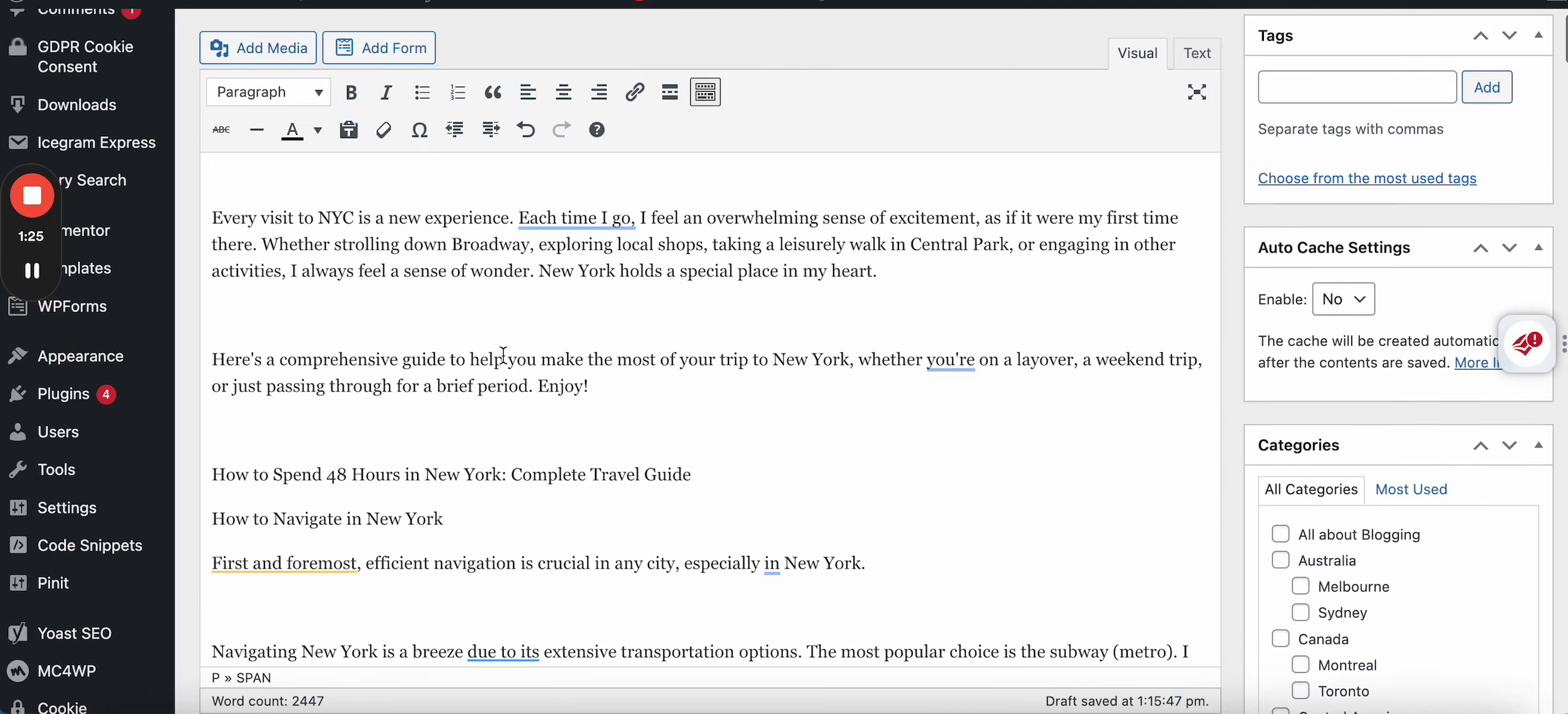
scroll(380, 332, "down", 1)
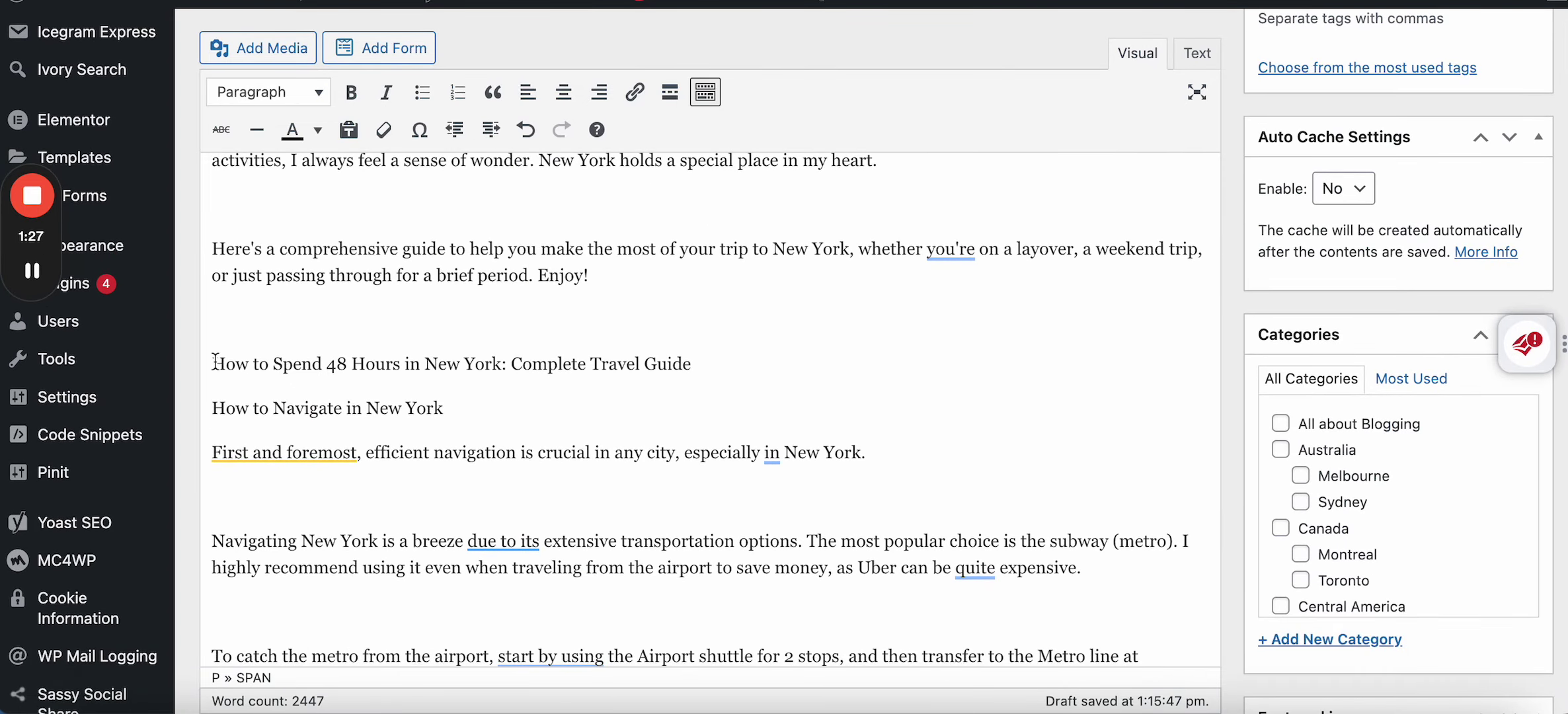
left_click_drag(215, 362, 715, 387)
left_click(310, 92)
left_click(290, 166)
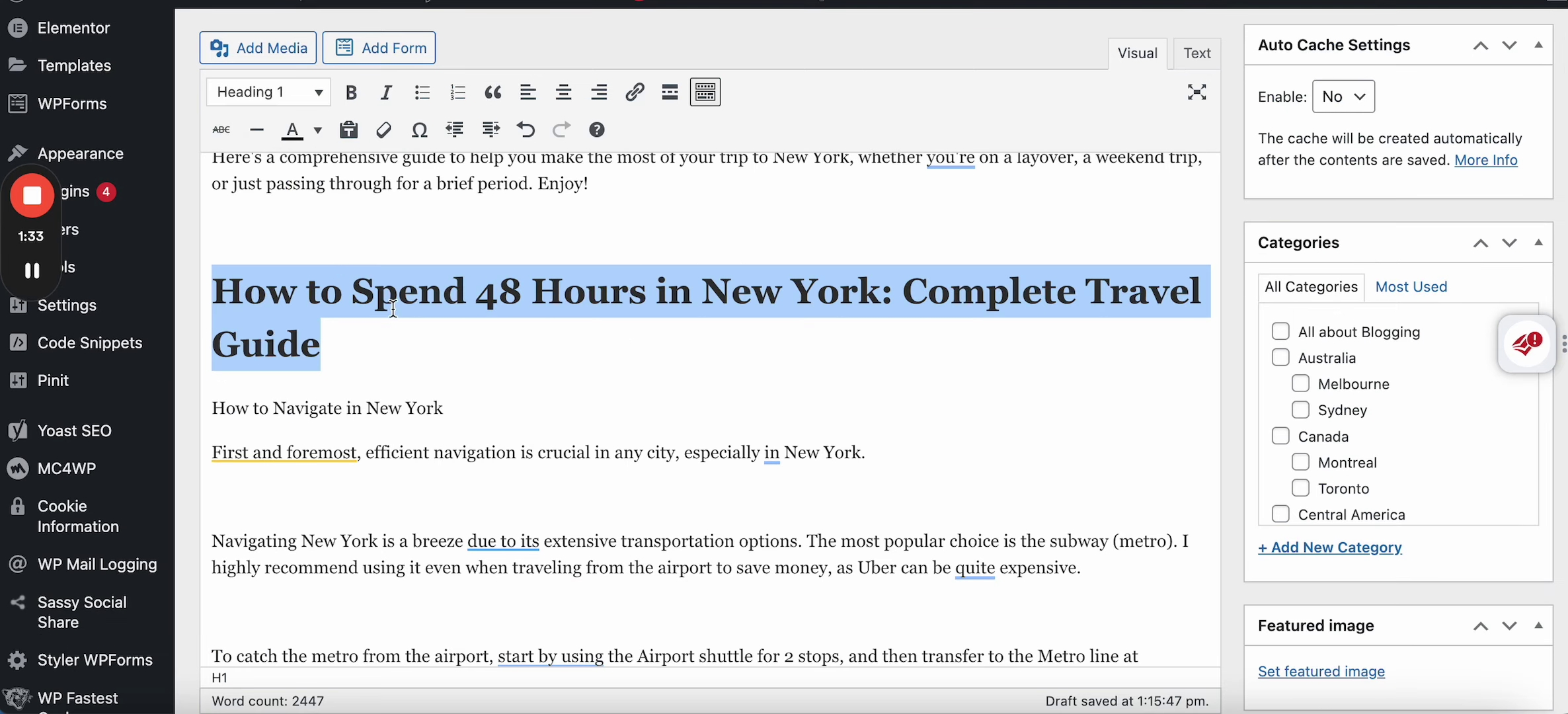
Step: Make 'How to Navigate in New York' a Heading 2
scroll(407, 350, "down", 1)
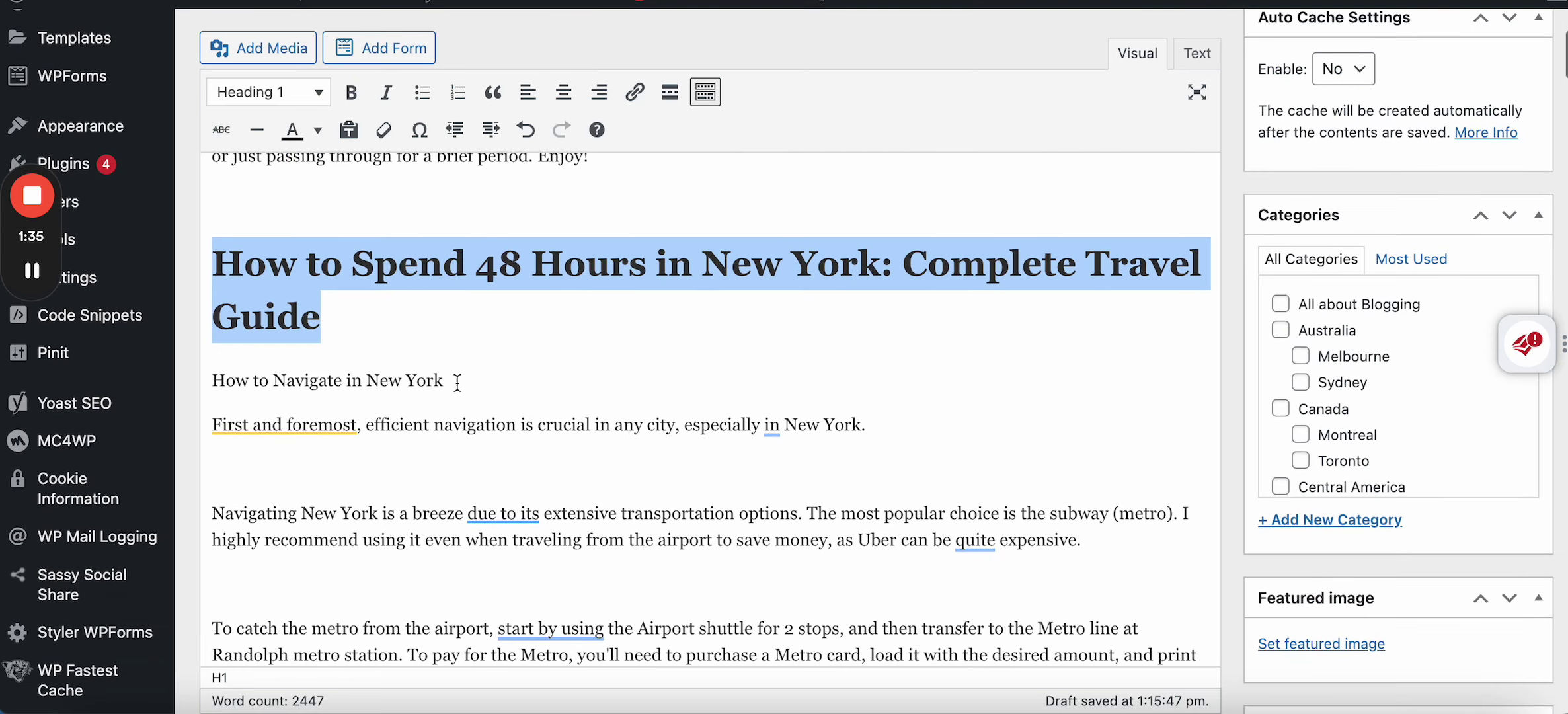
left_click_drag(444, 381, 221, 383)
left_click(316, 92)
left_click(275, 225)
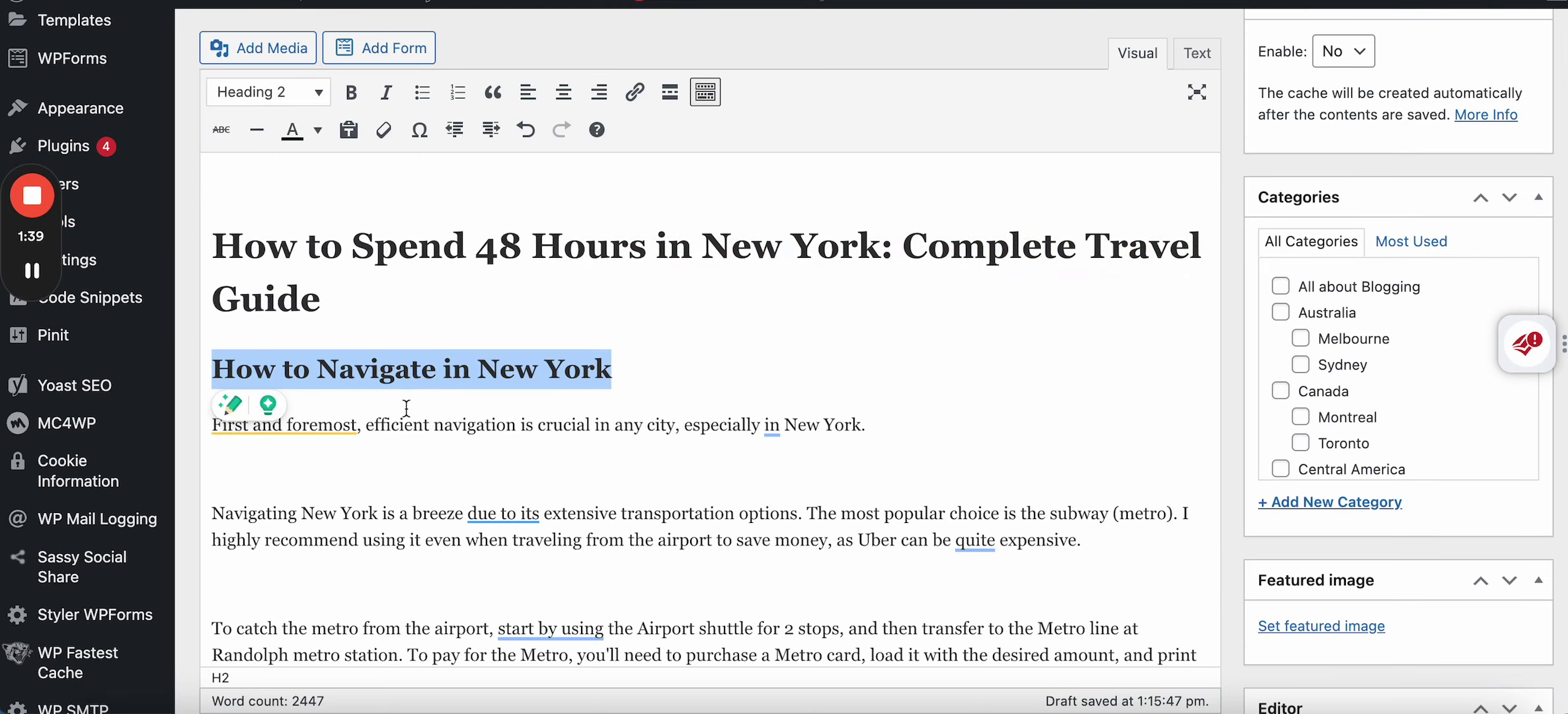
Step: Bold the word 'Tip' in the body text
scroll(415, 420, "down", 4)
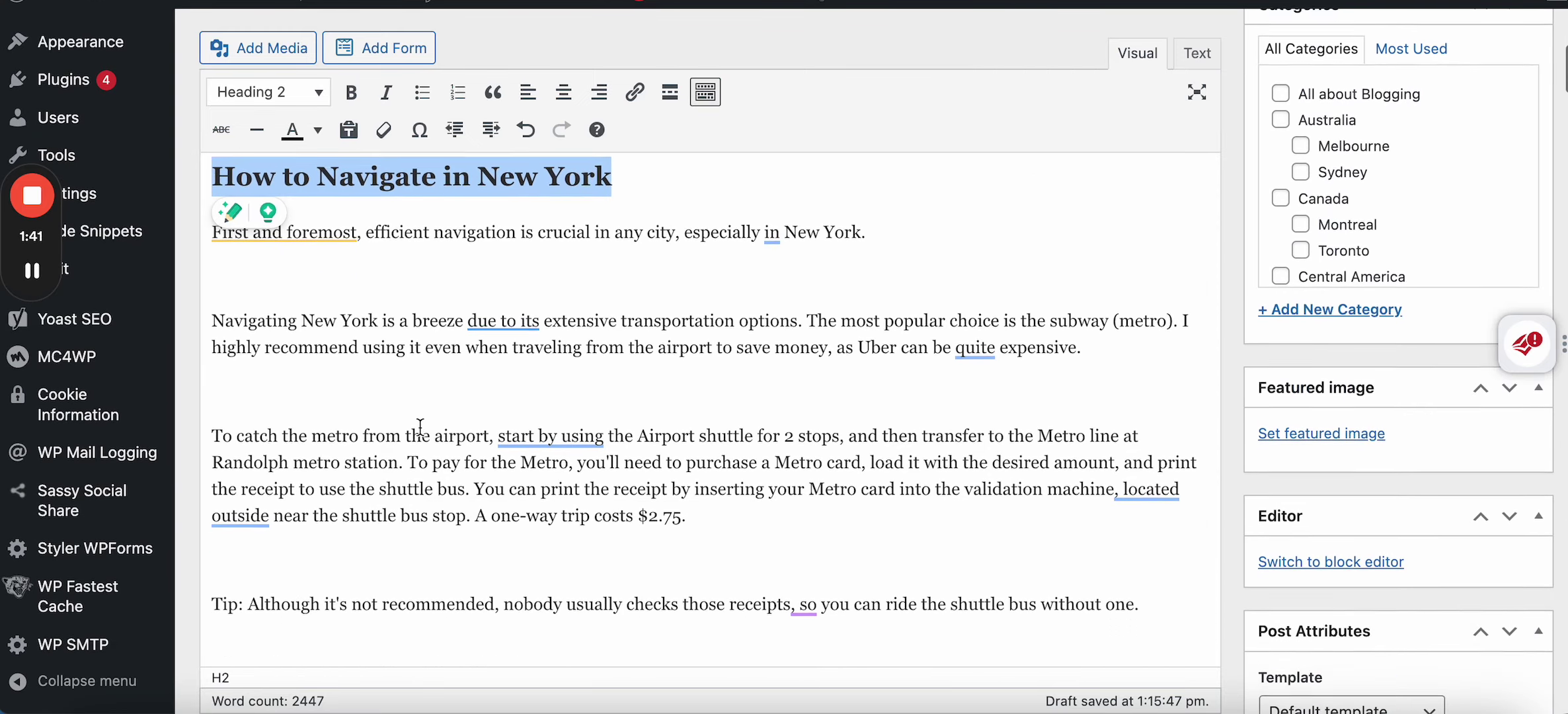
scroll(419, 427, "down", 4)
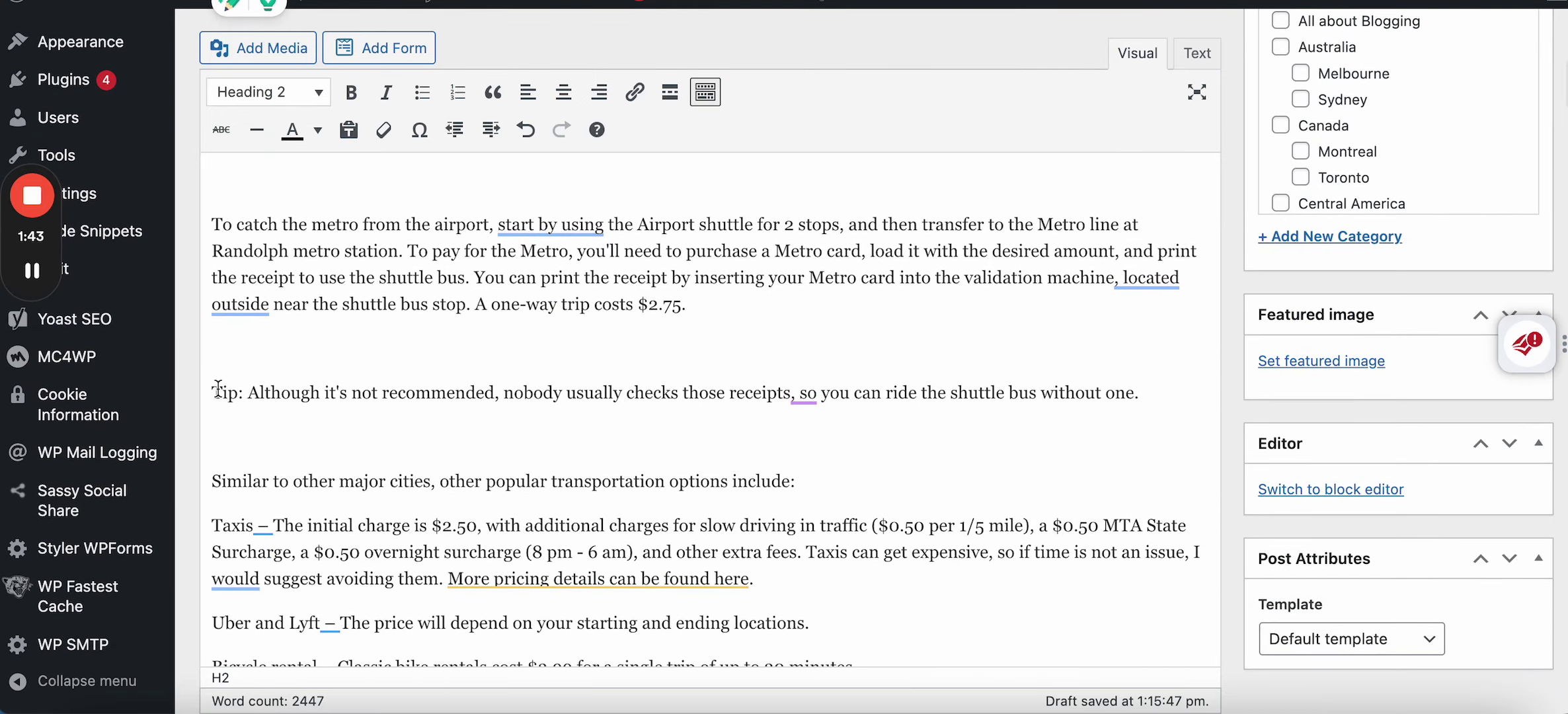
left_click_drag(213, 392, 238, 391)
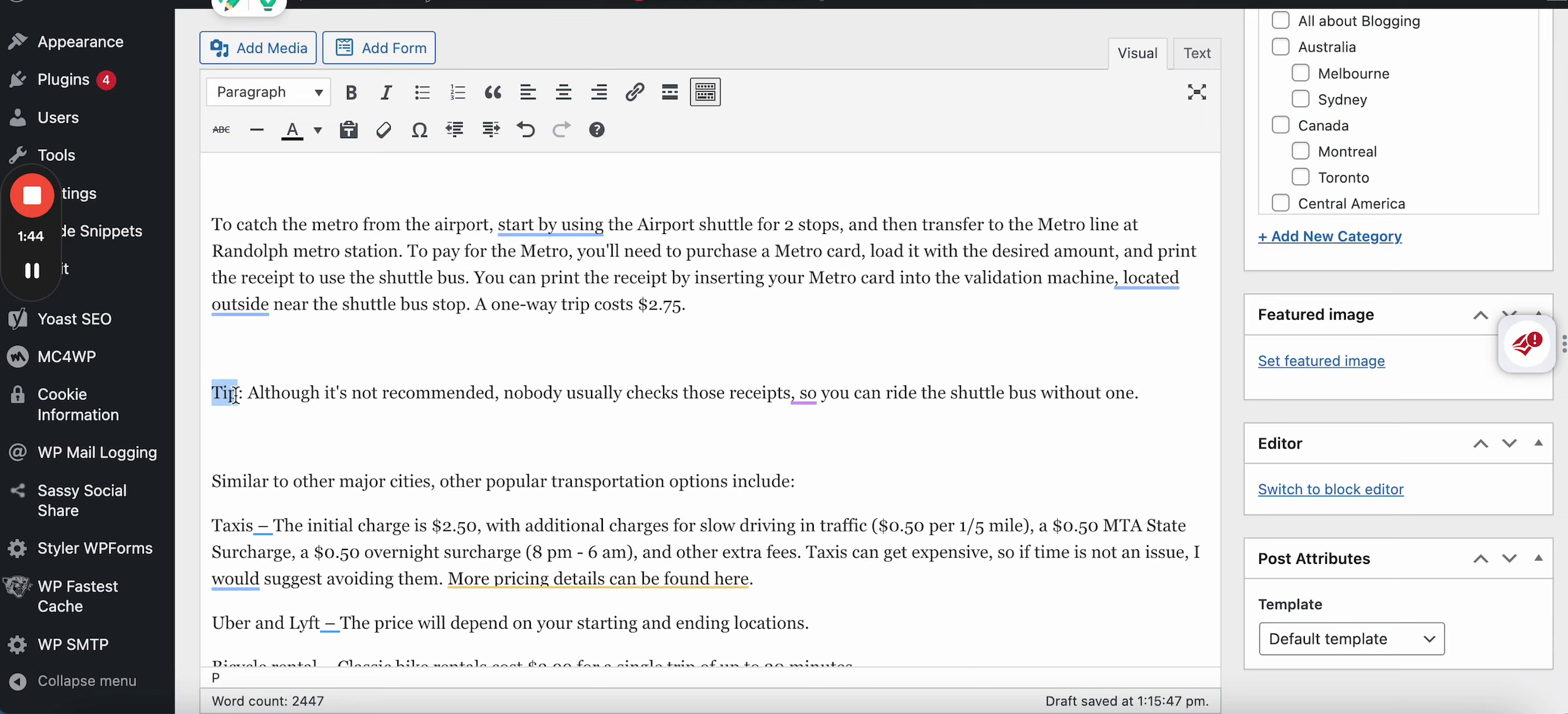
left_click(352, 94)
scroll(368, 456, "down", 15)
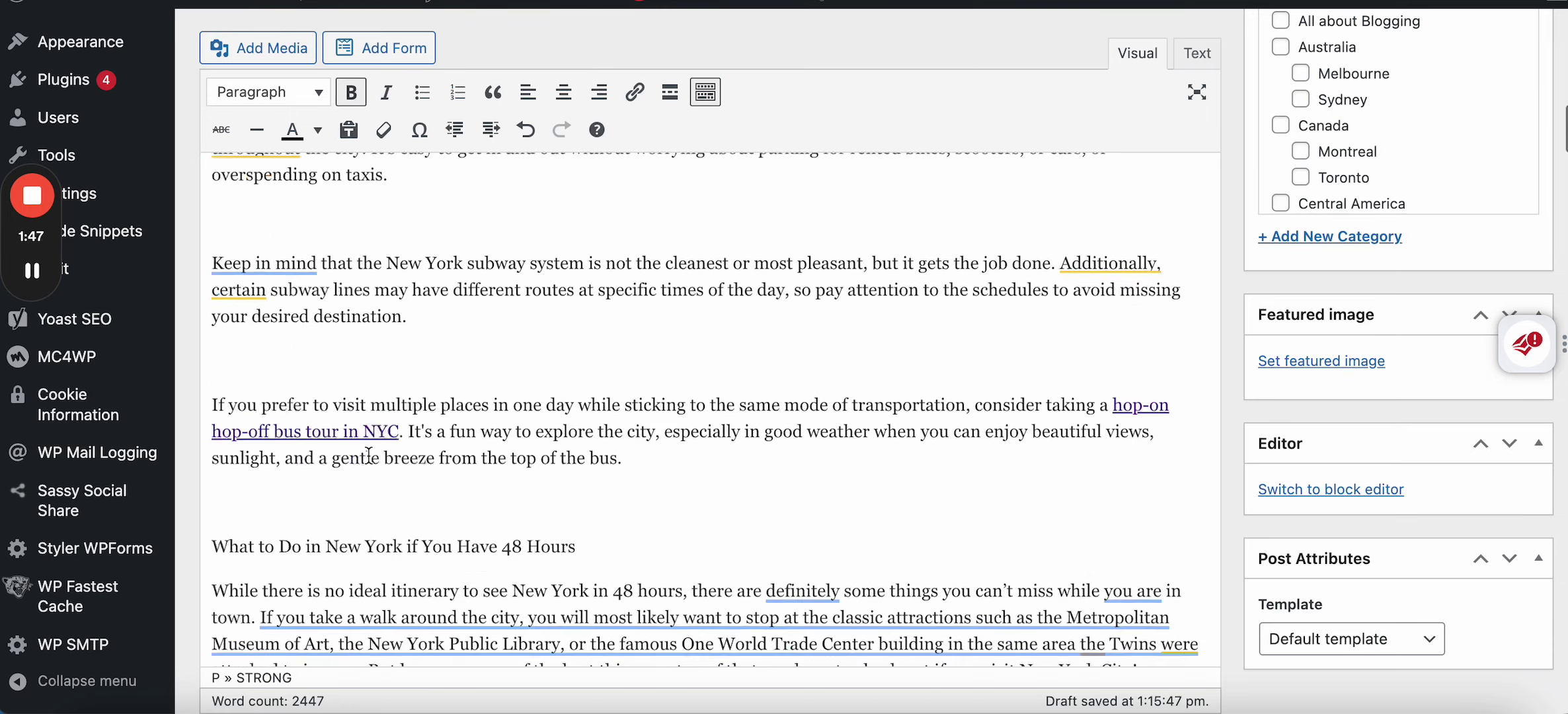
scroll(369, 456, "down", 3)
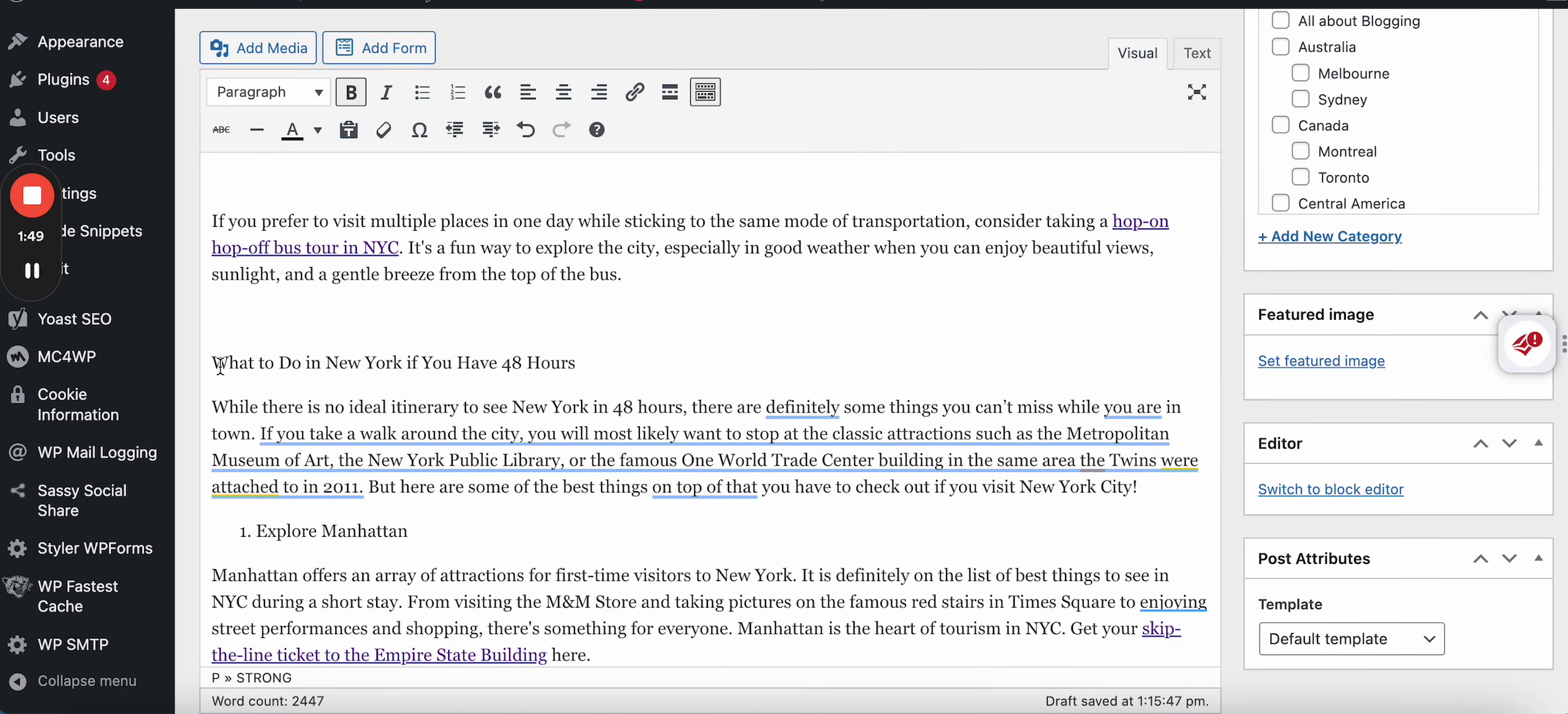
left_click_drag(218, 364, 581, 363)
left_click(268, 92)
left_click(297, 221)
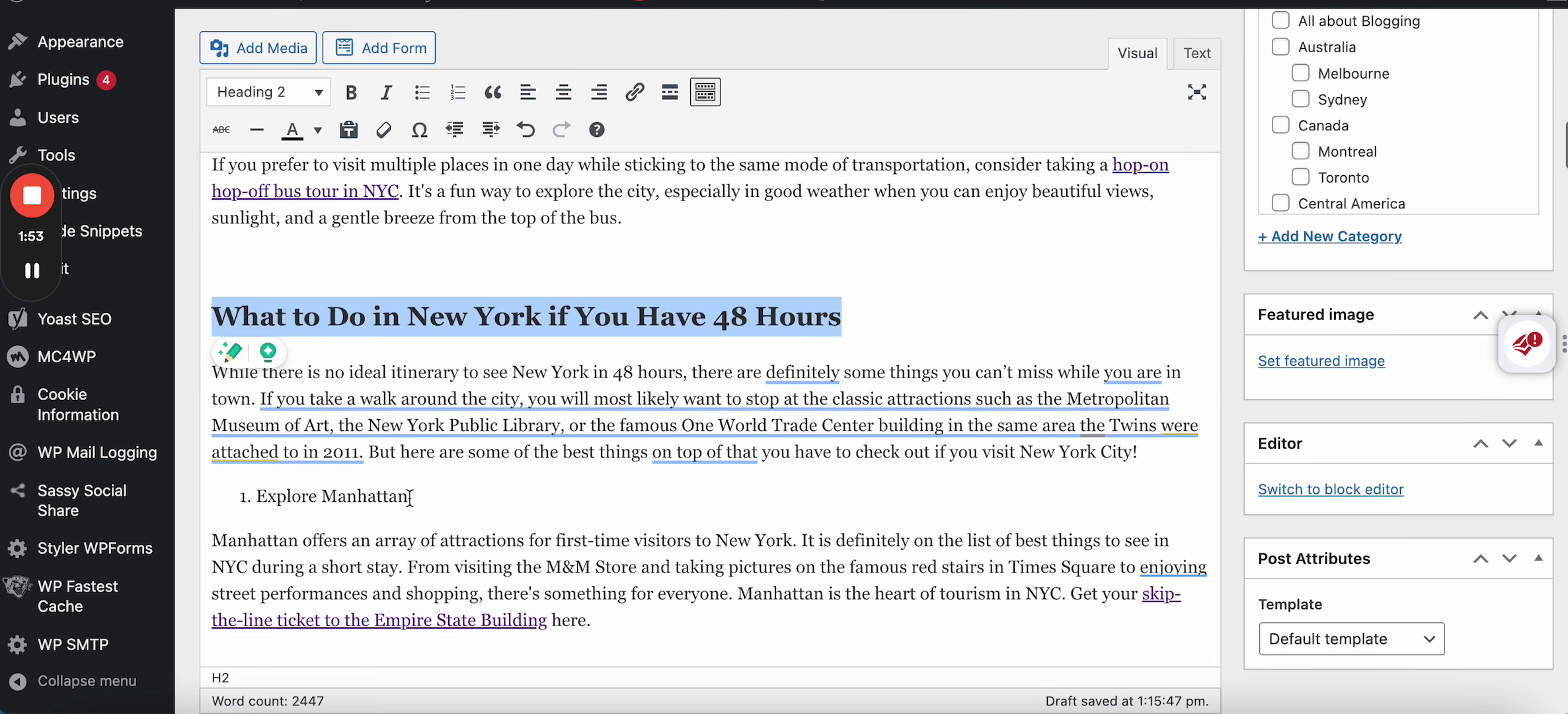
left_click_drag(427, 498, 256, 497)
left_click(268, 92)
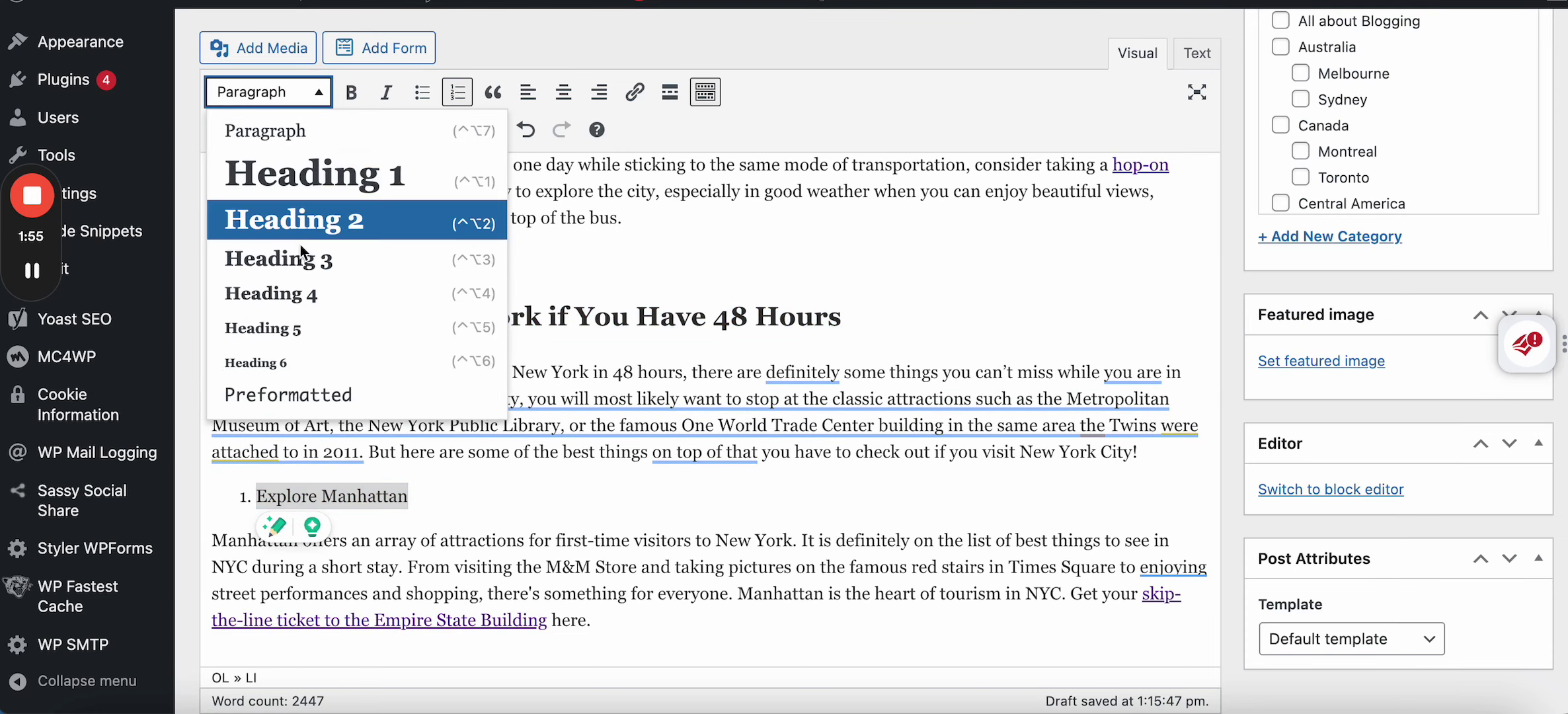
left_click(301, 258)
scroll(367, 434, "down", 4)
left_click_drag(562, 451, 244, 449)
left_click(317, 93)
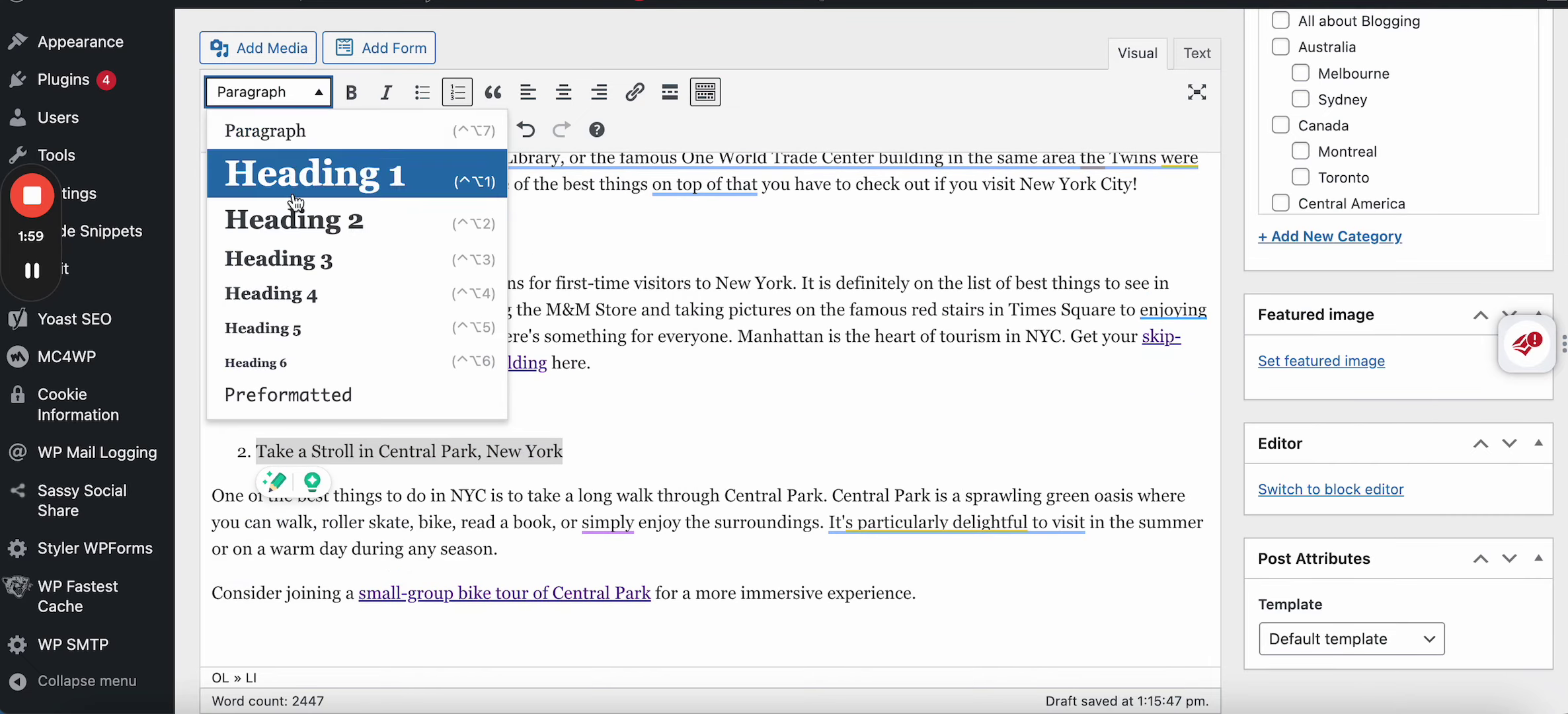
left_click(287, 259)
scroll(298, 331, "down", 5)
left_click_drag(485, 325, 257, 325)
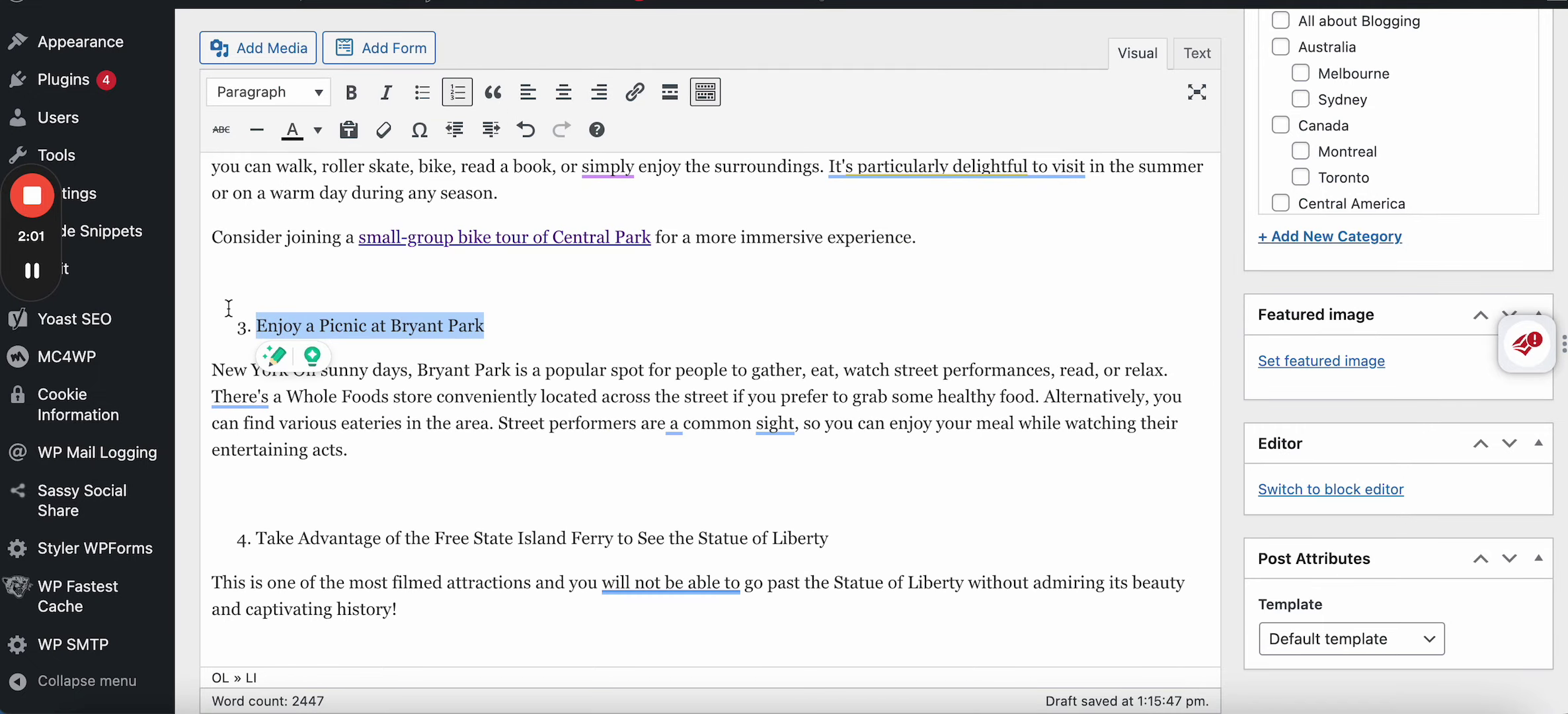
left_click(316, 93)
left_click(291, 258)
scroll(499, 388, "down", 3)
scroll(499, 388, "down", 10)
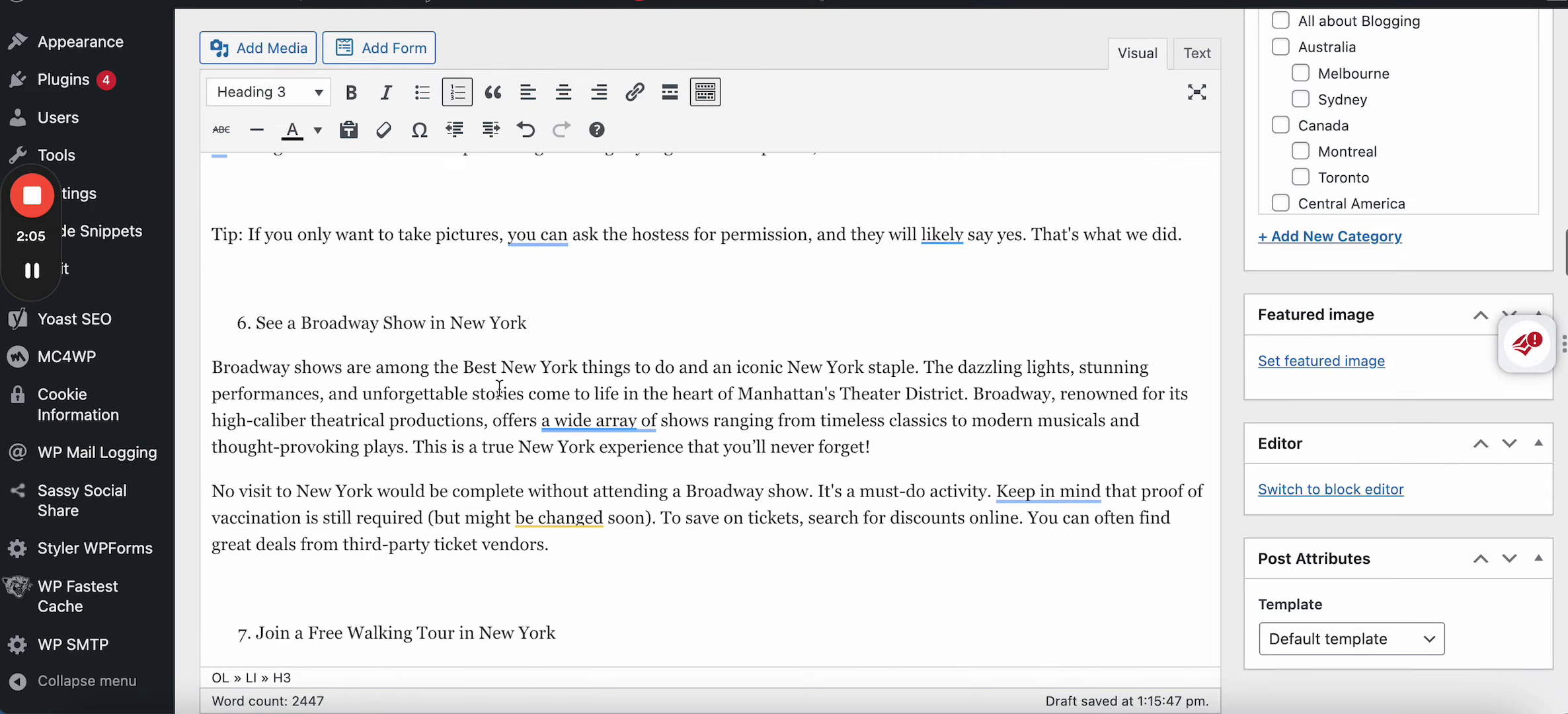
scroll(499, 388, "down", 8)
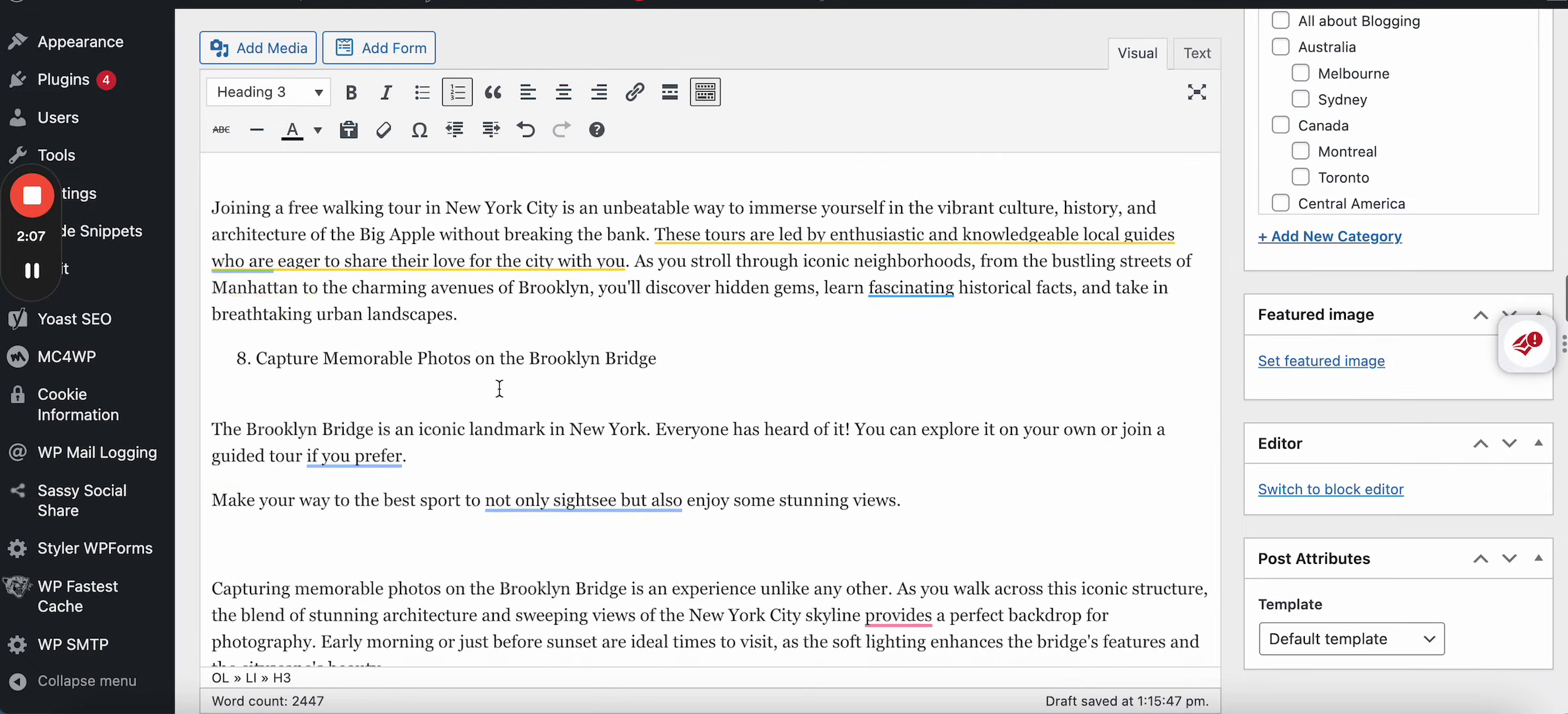
scroll(499, 389, "down", 8)
scroll(499, 388, "up", 10)
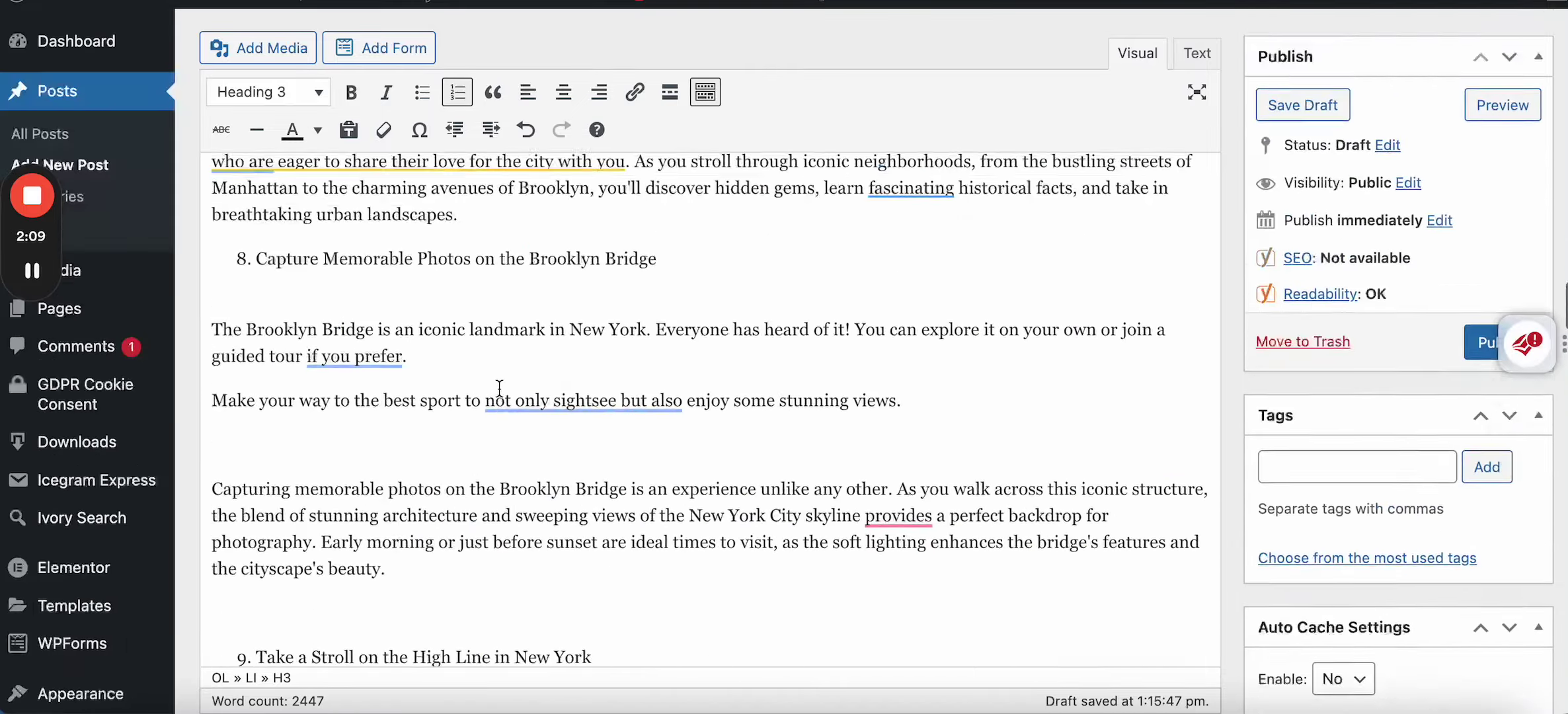
scroll(499, 388, "down", 15)
scroll(499, 389, "up", 10)
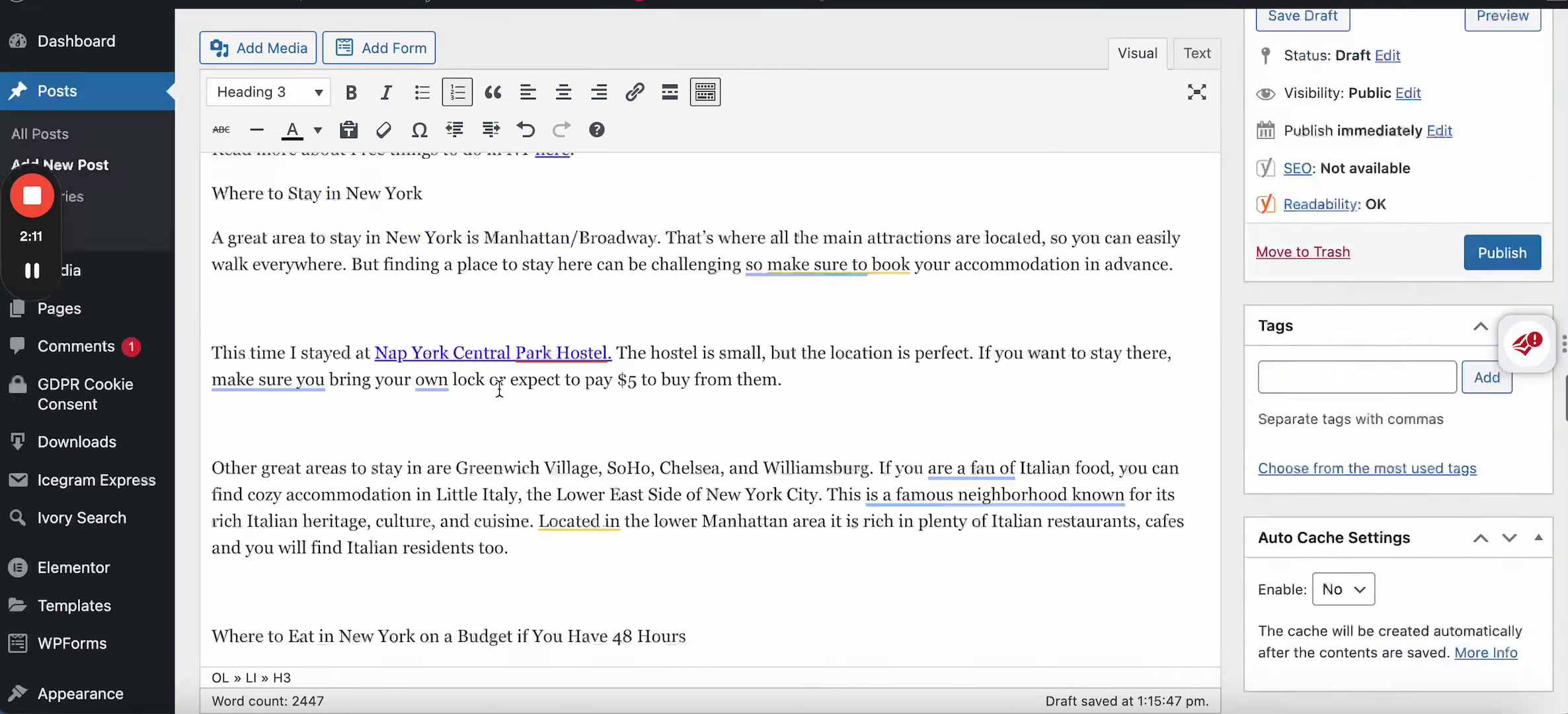
scroll(500, 388, "up", 15)
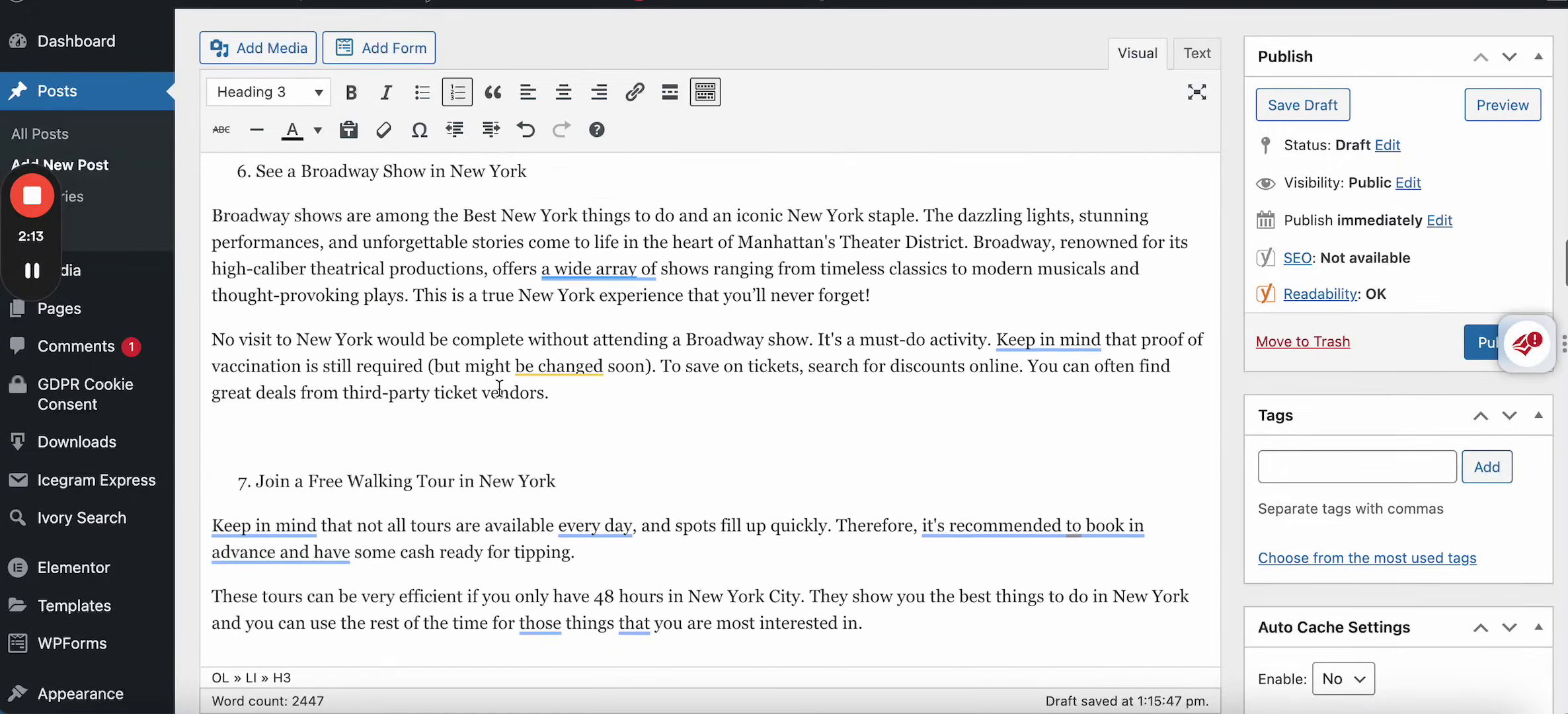
scroll(499, 388, "up", 6)
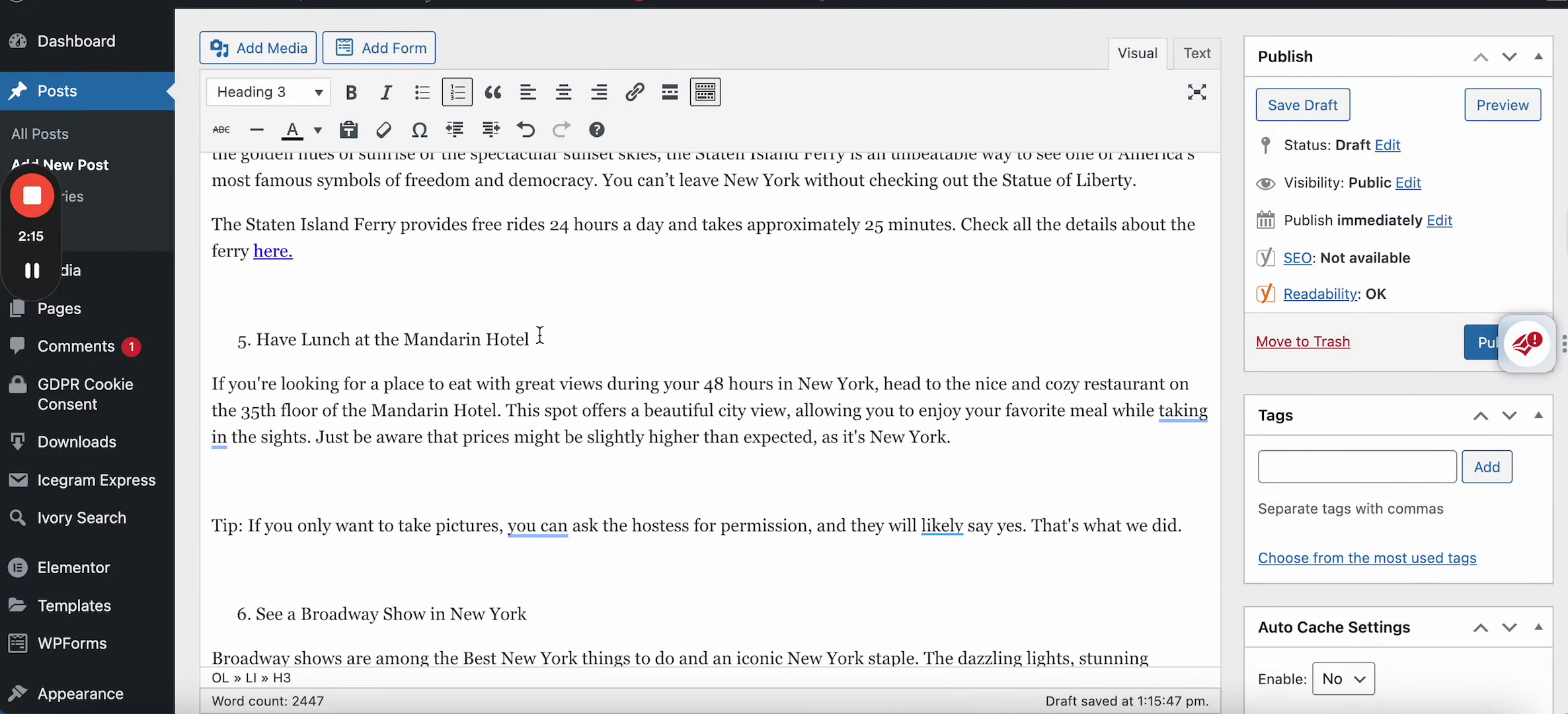
left_click(540, 335)
scroll(541, 335, "up", 10)
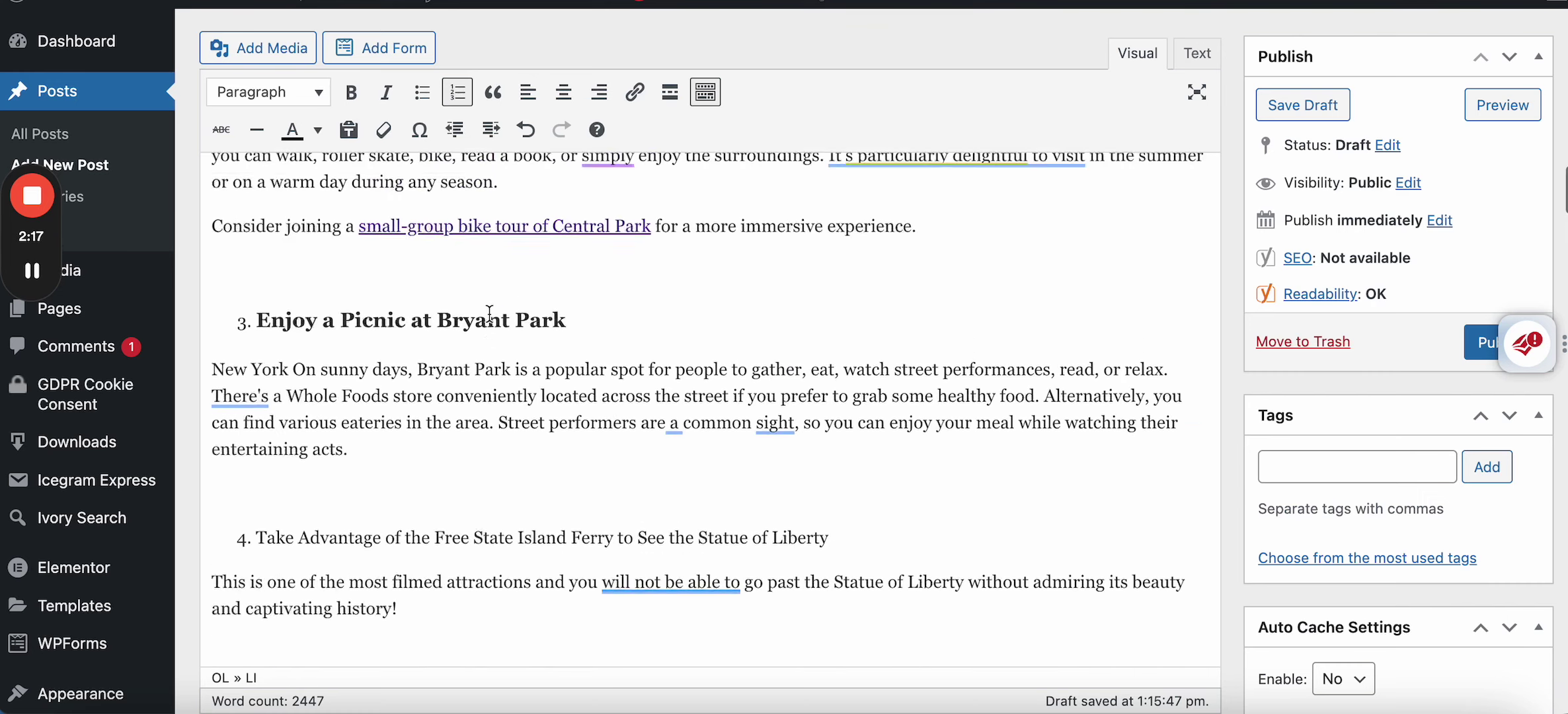
Step: Add an empty line below the Bryant Park heading and pick the road photo from the media library
left_click(569, 360)
key("Return")
key("Return")
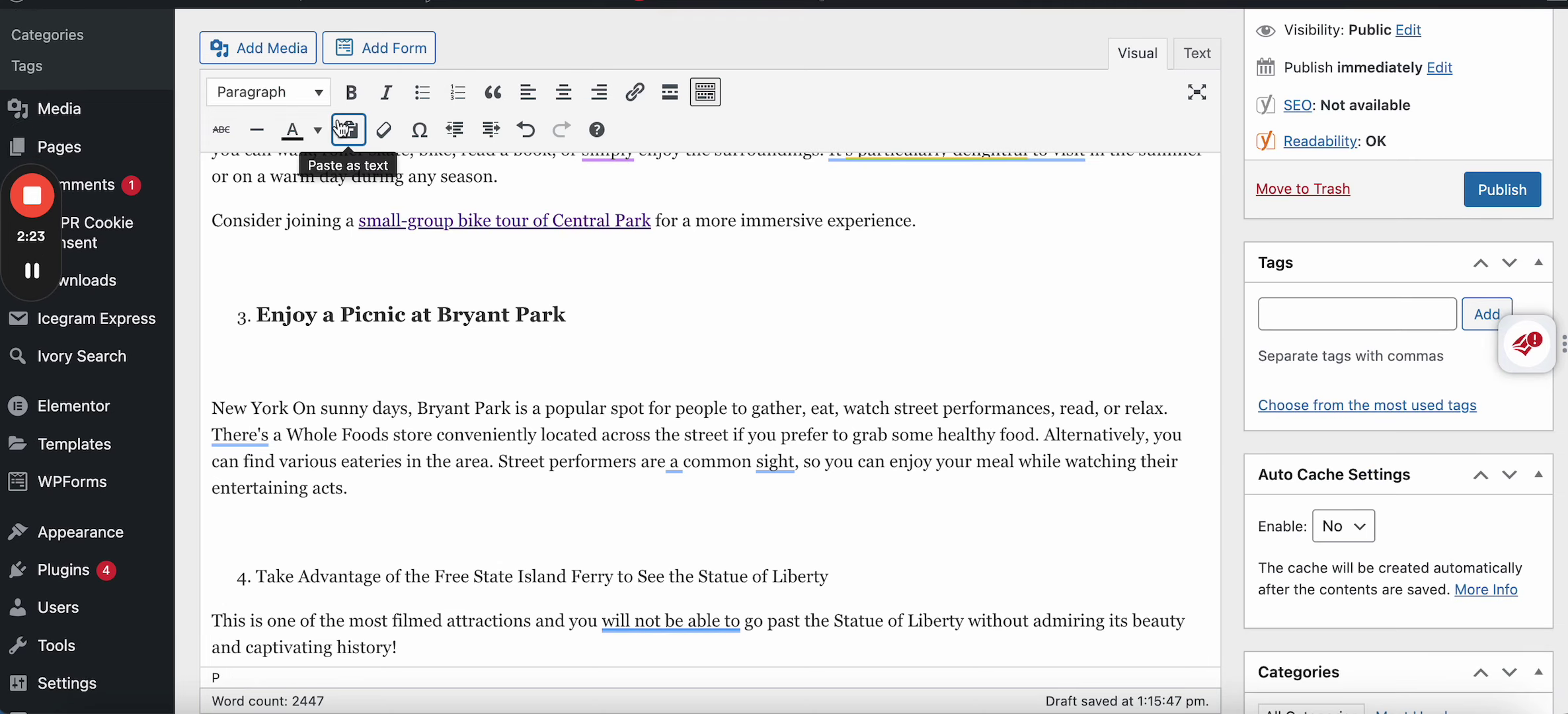
left_click(271, 46)
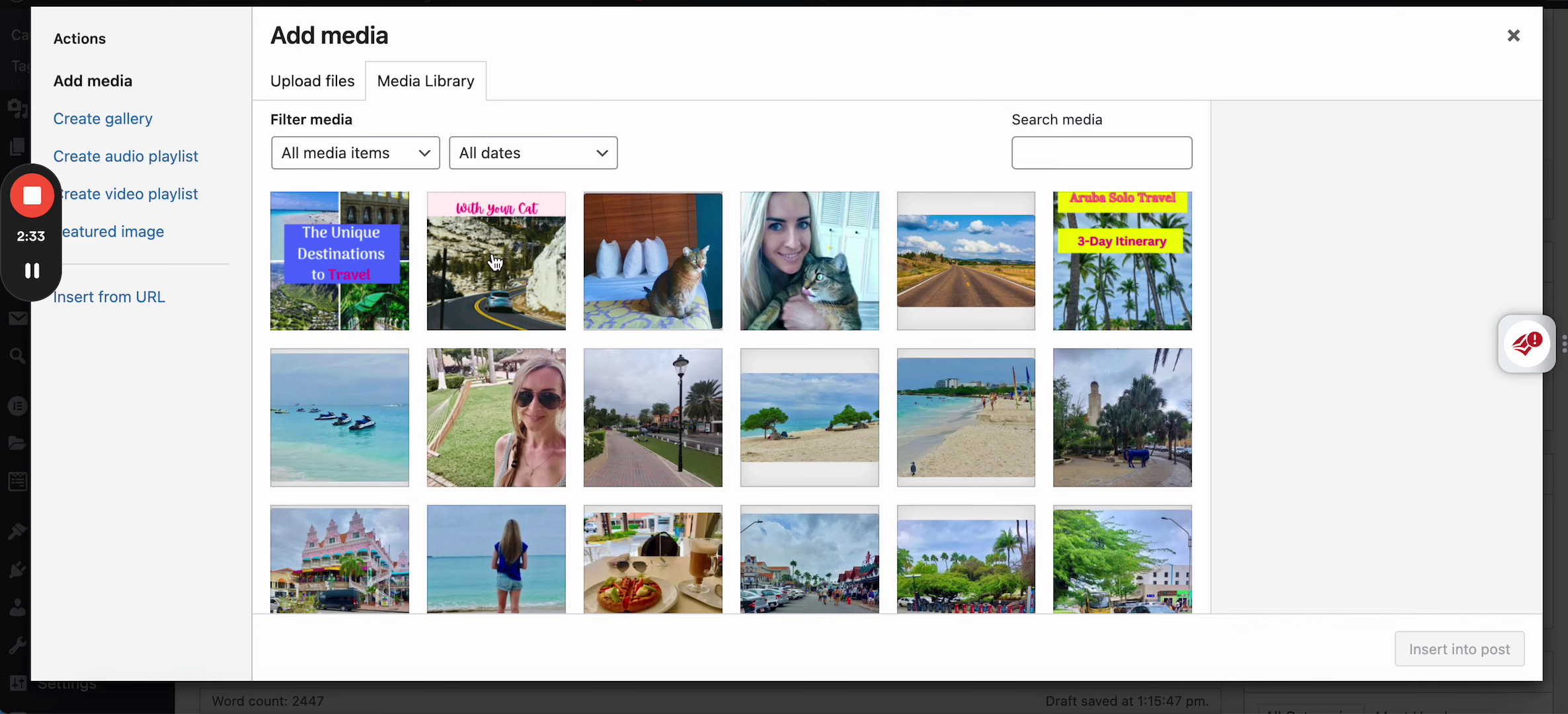
left_click(980, 273)
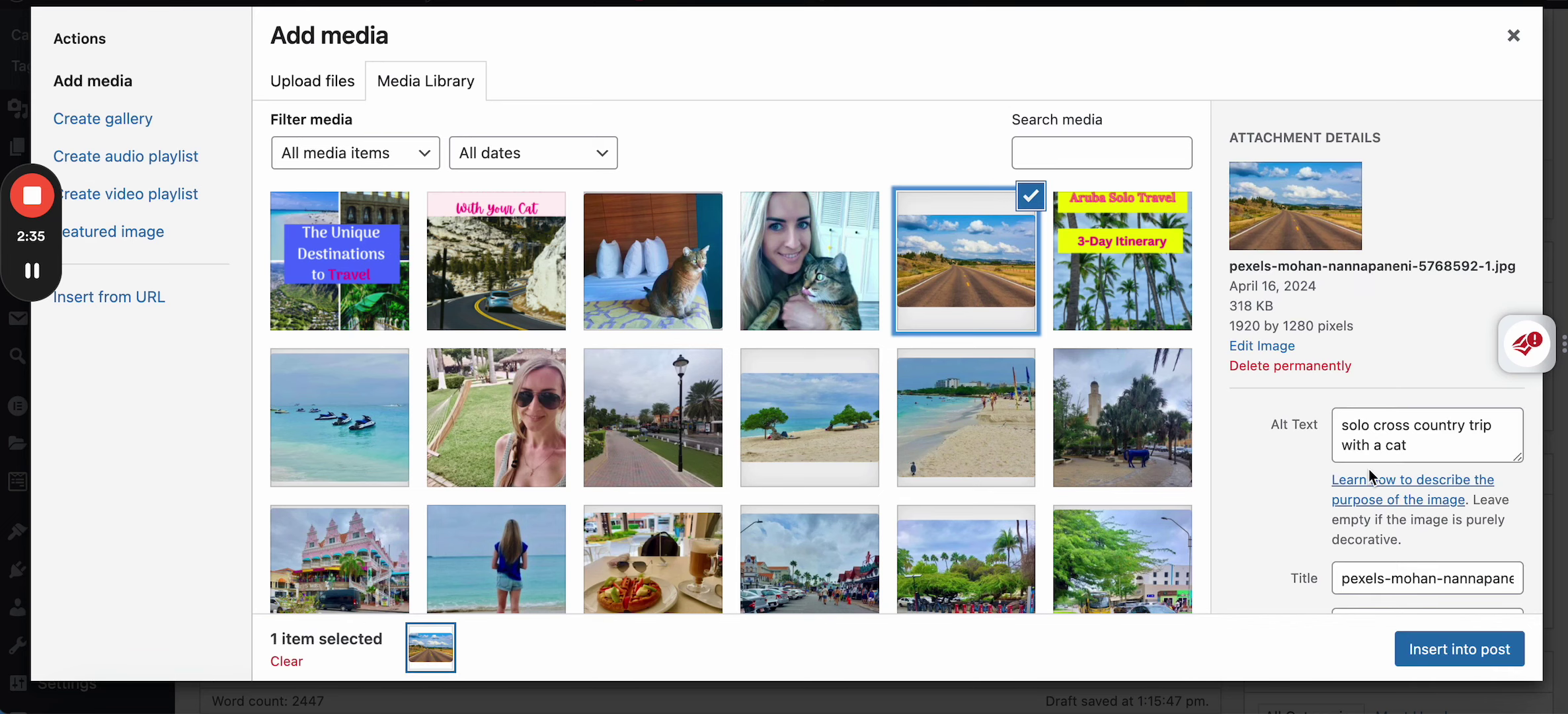
Step: Replace the road photo's old alt text with 'new york trip'
scroll(1431, 436, "down", 1)
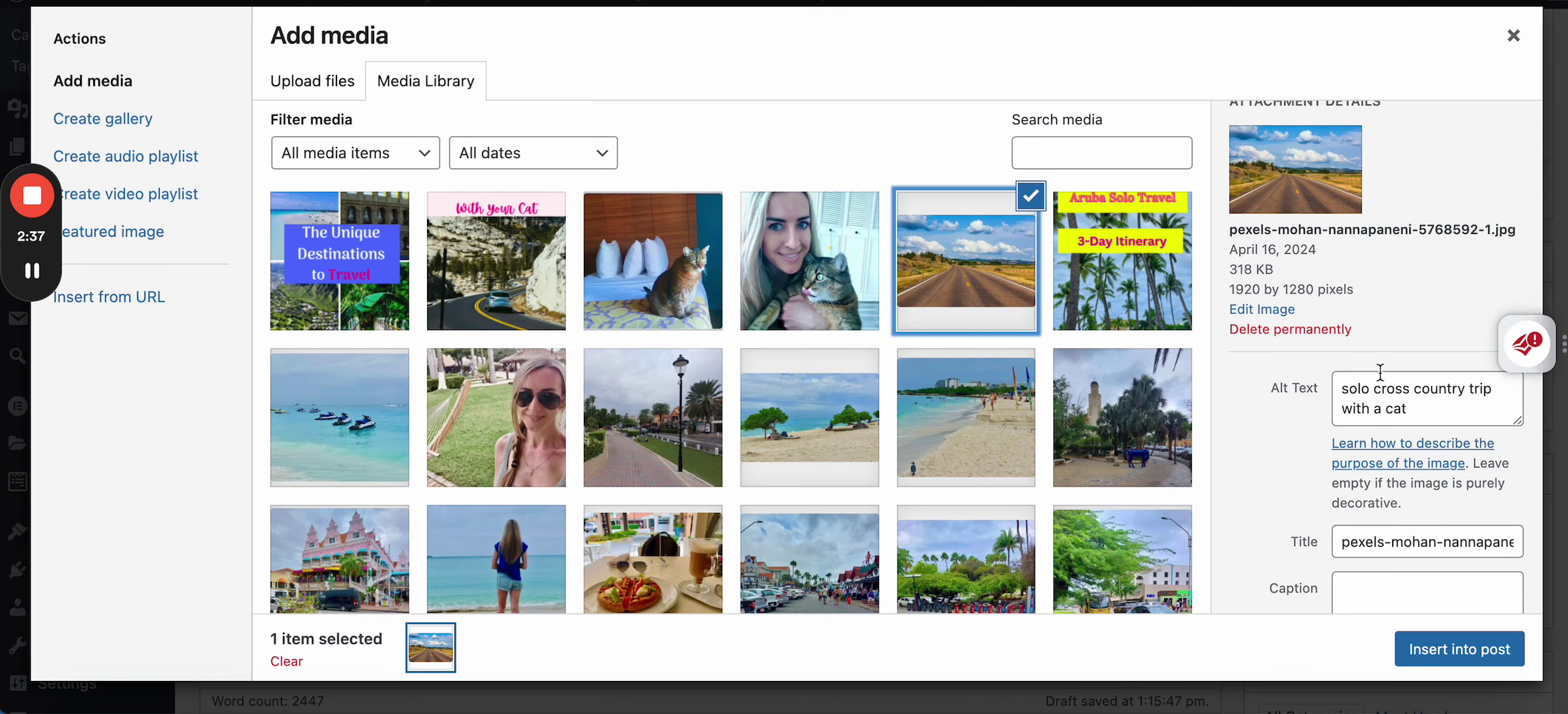
scroll(1372, 472, "down", 2)
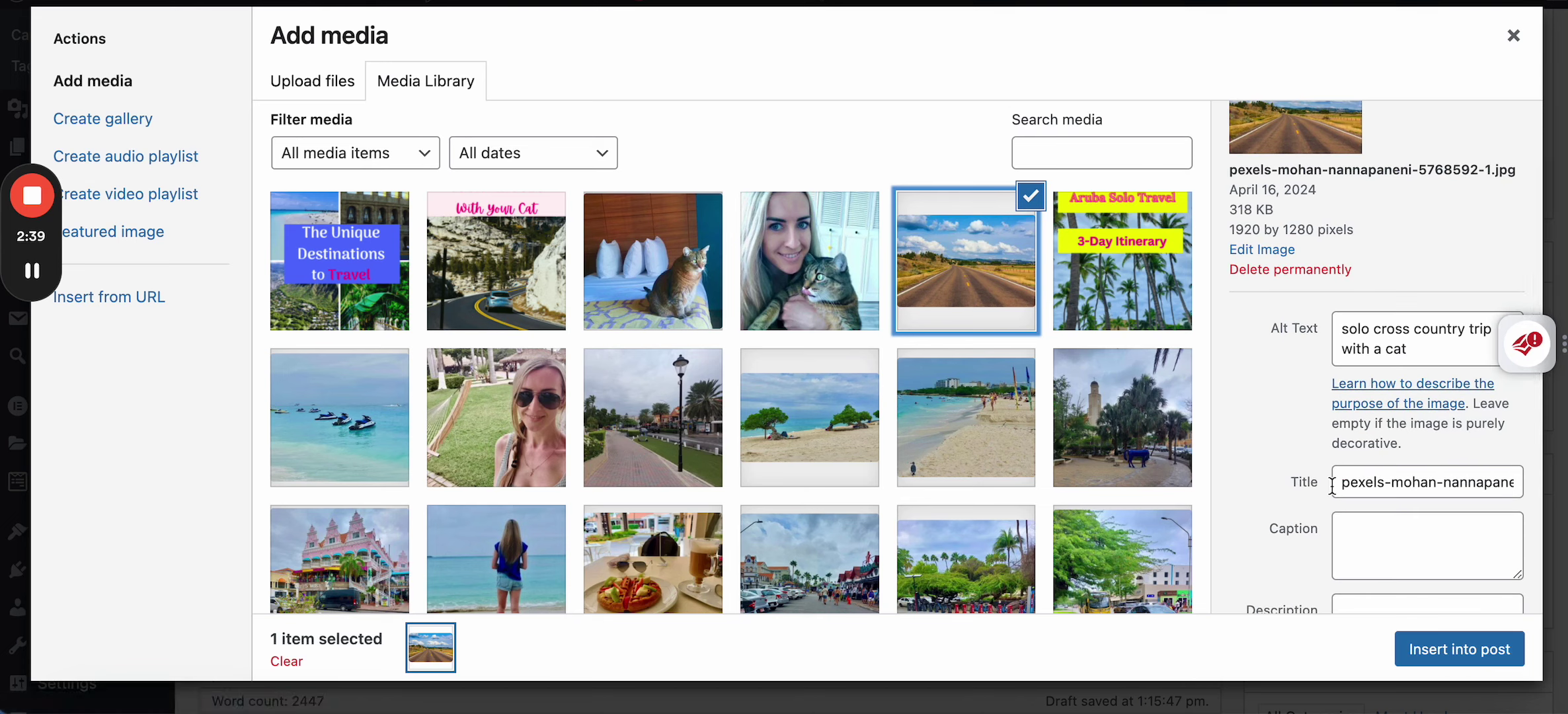
scroll(1374, 494, "down", 3)
scroll(1333, 492, "up", 4)
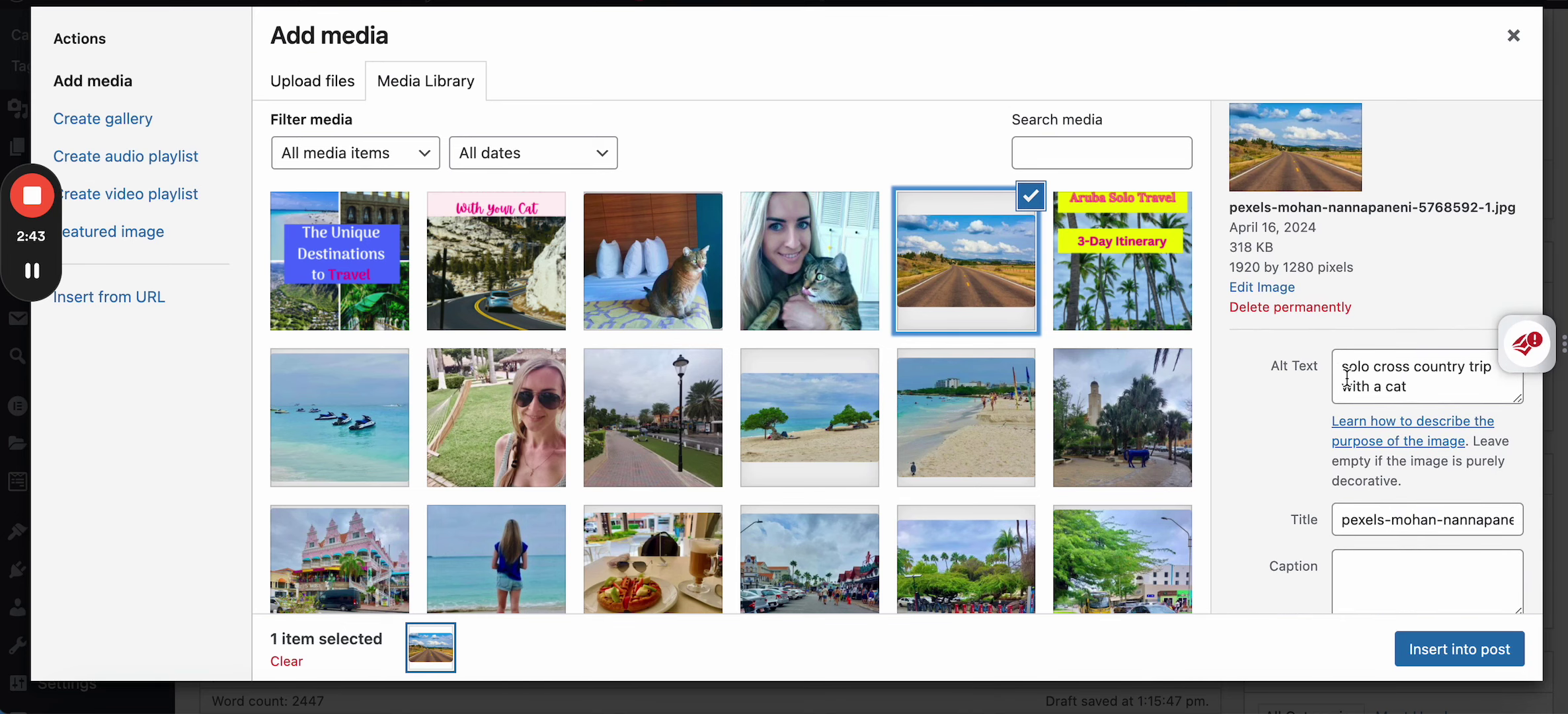
left_click_drag(1431, 388, 1338, 358)
key("BackSpace")
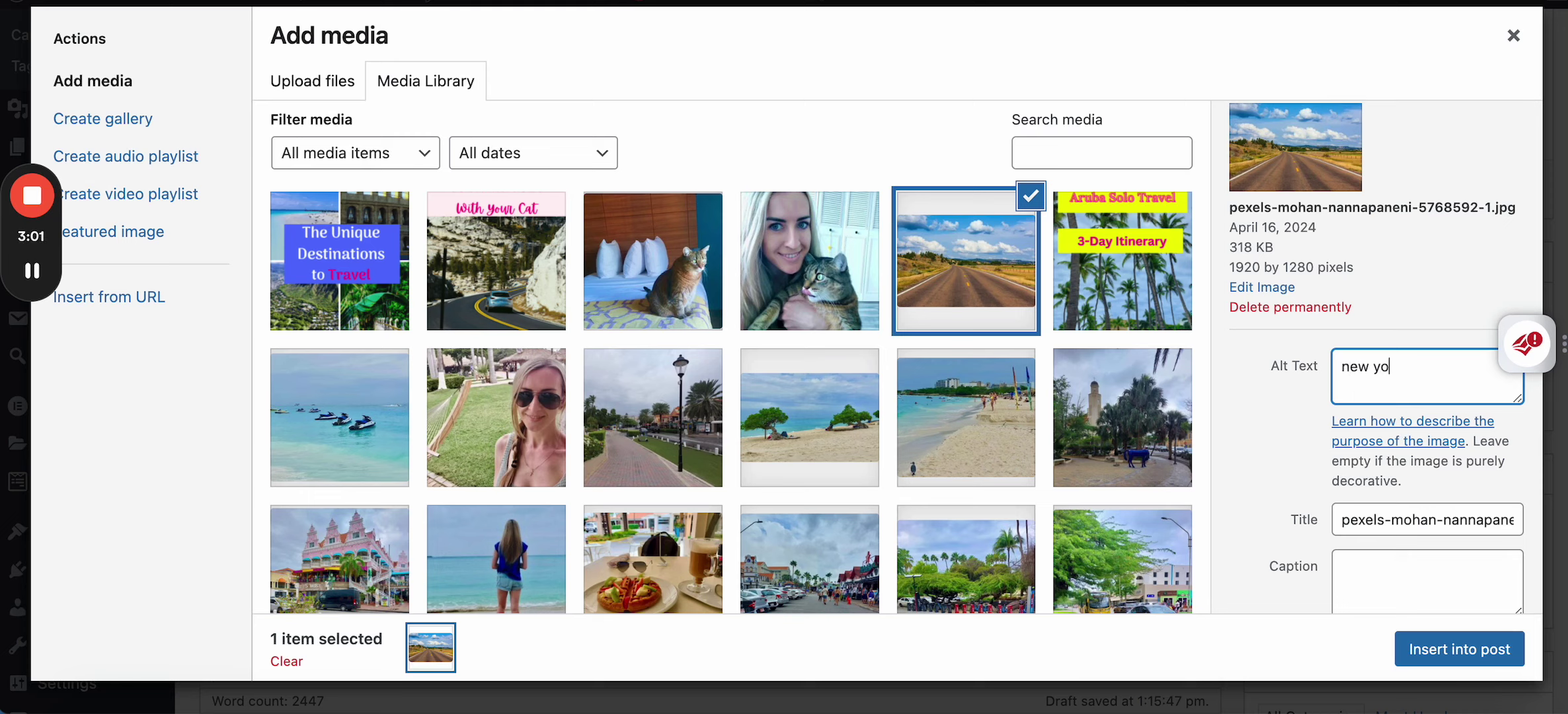
type("rk trip")
Step: Change the road photo's title to 'new york trip'
scroll(1417, 390, "down", 4)
left_click(1344, 395)
key("super+a")
key("BackSpace")
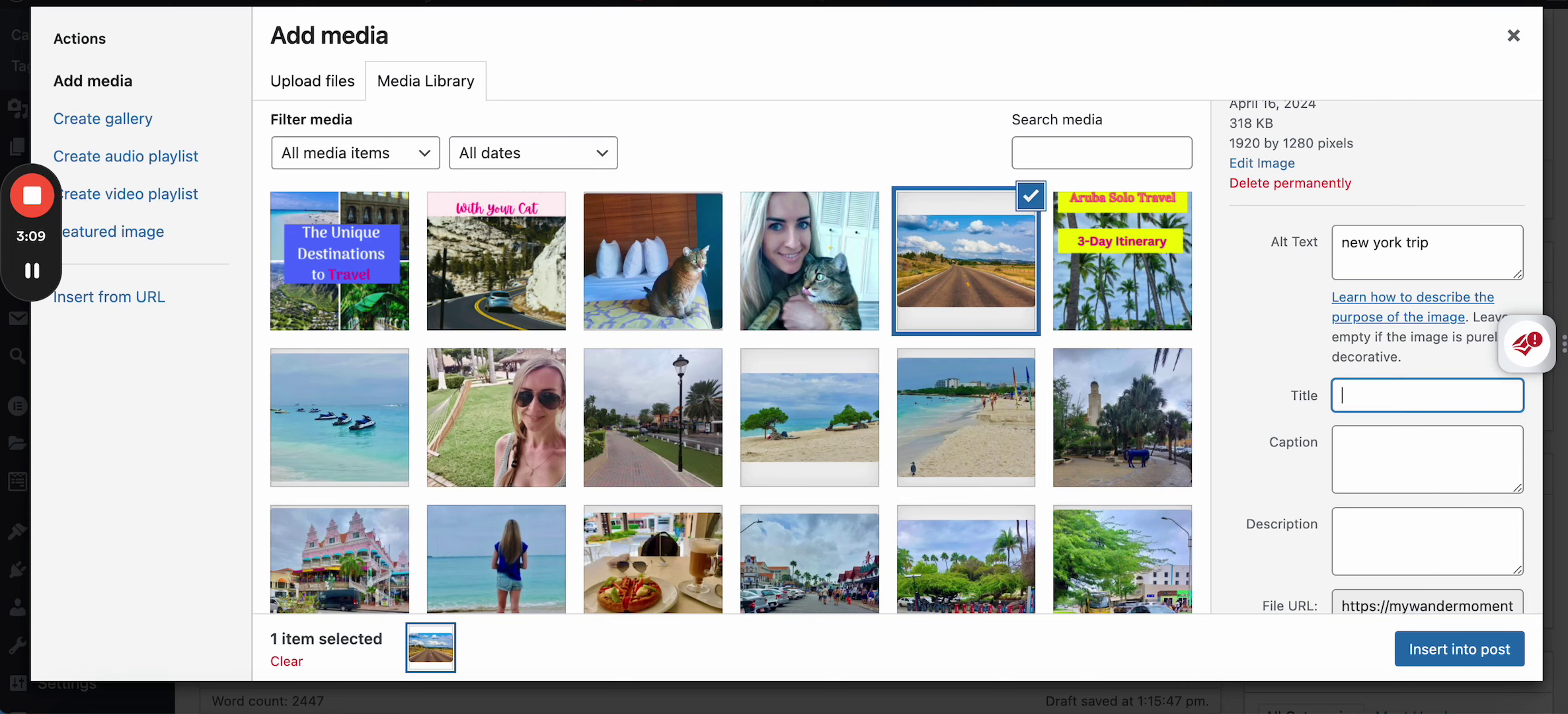
type("new york trip")
scroll(1398, 490, "down", 5)
scroll(1400, 397, "down", 3)
Step: Insert the road photo into the post and centre it
left_click(1440, 650)
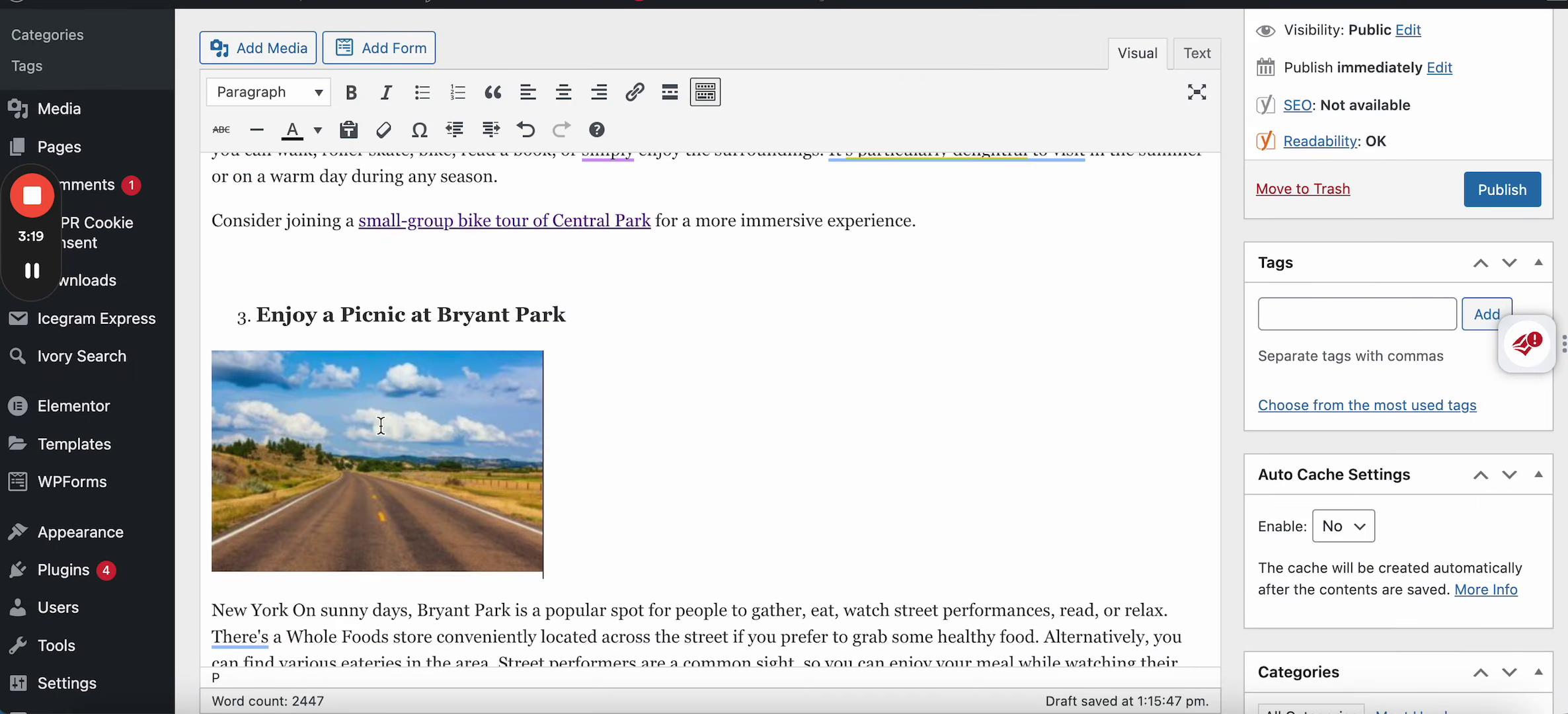
left_click(382, 425)
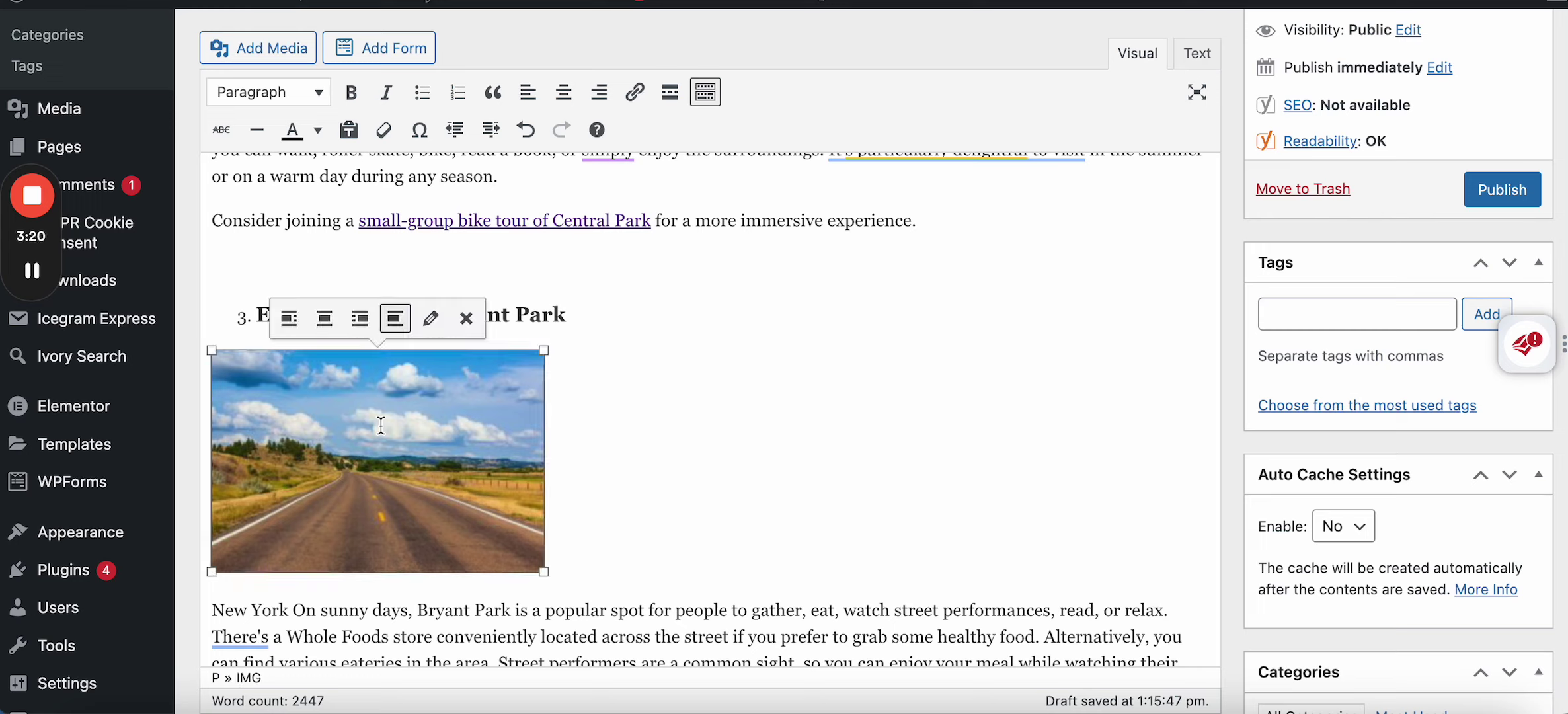
left_click(324, 319)
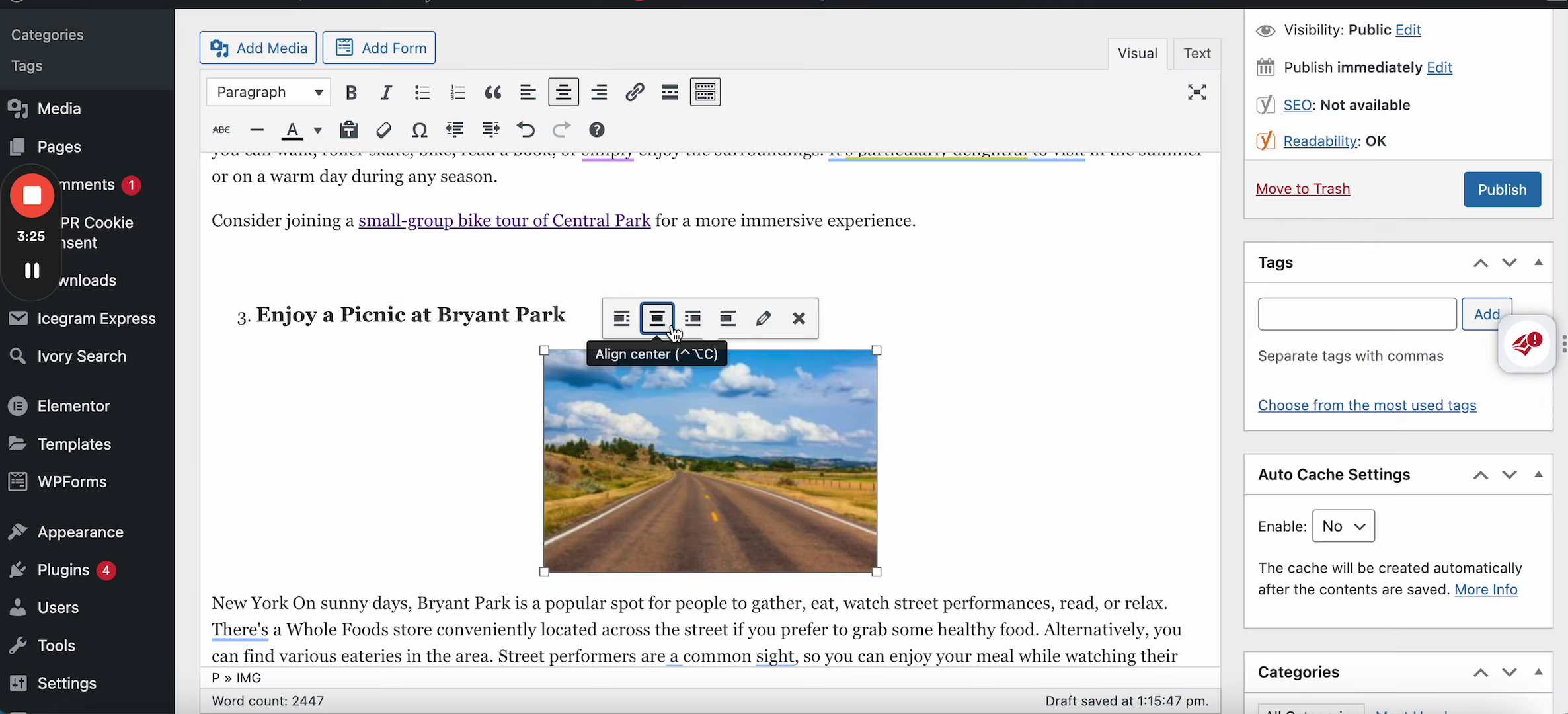
Step: Resize the road image to Large, 1024 × 683
left_click(768, 320)
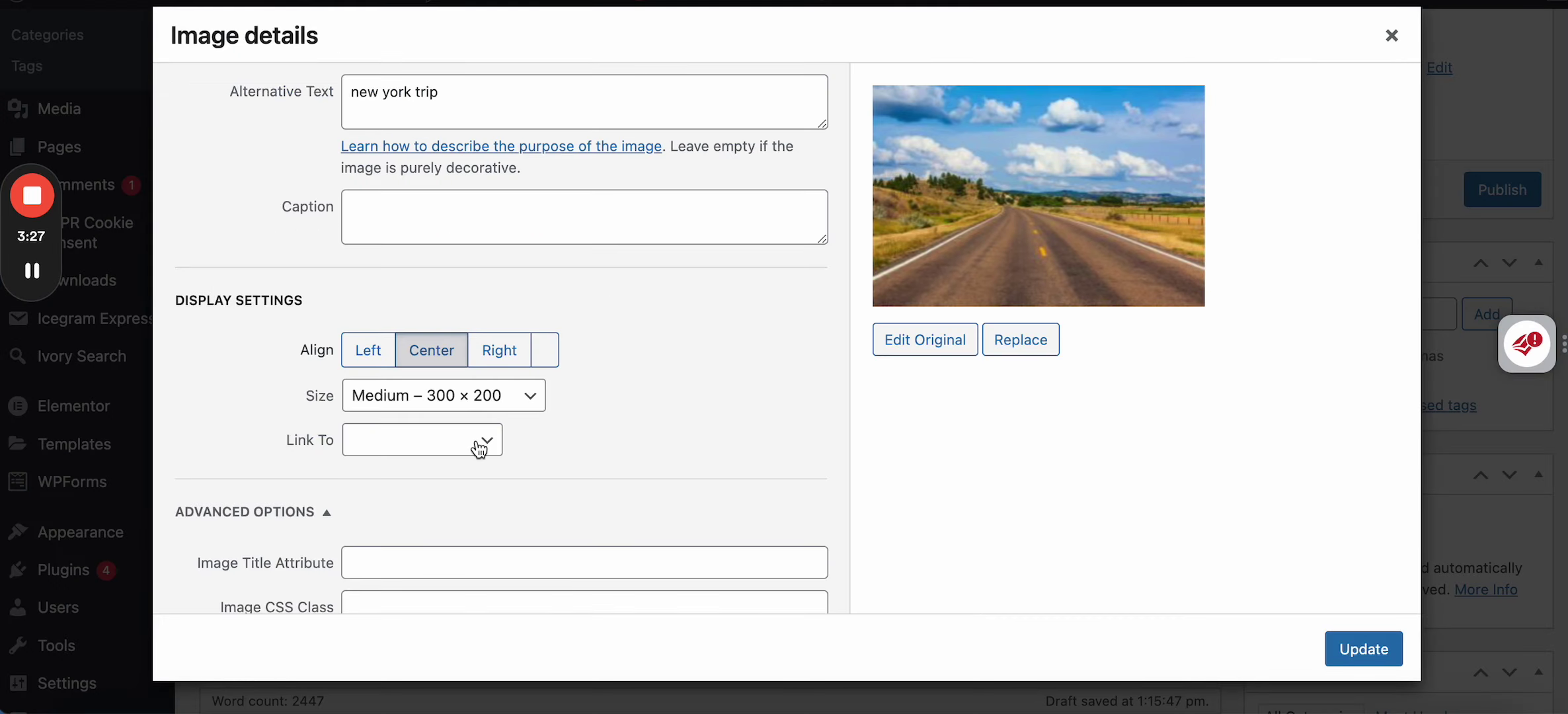
left_click(539, 397)
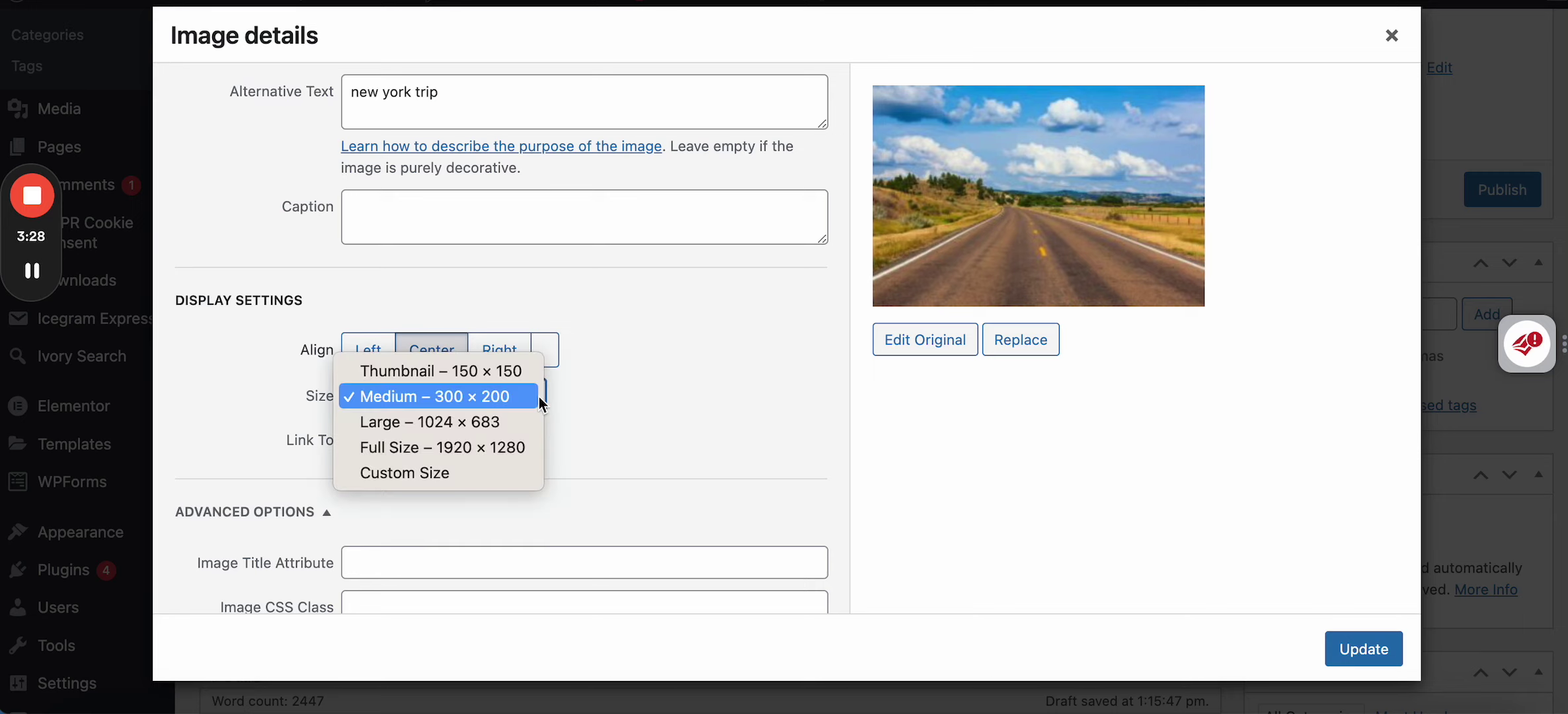
left_click(447, 426)
left_click(1359, 650)
scroll(766, 481, "down", 5)
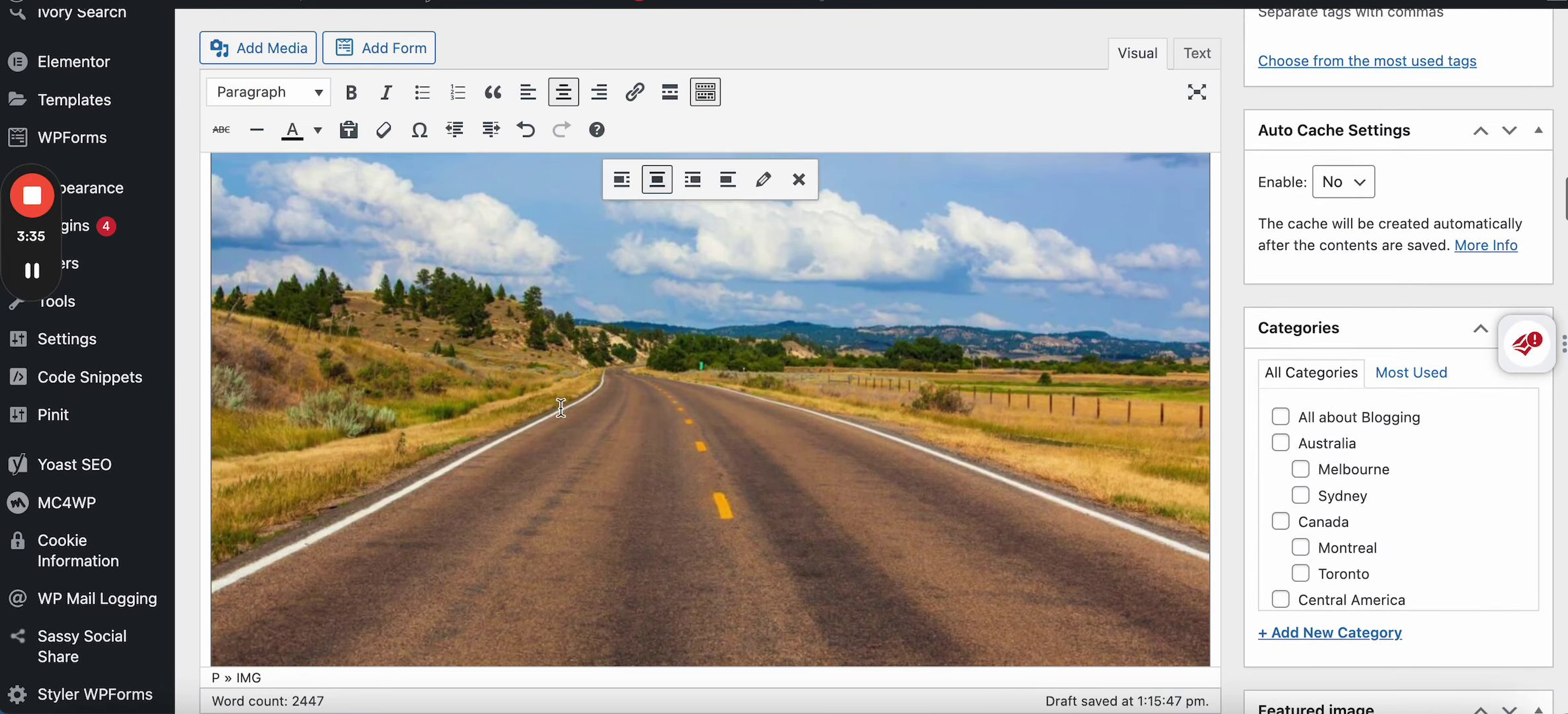
scroll(621, 373, "down", 2)
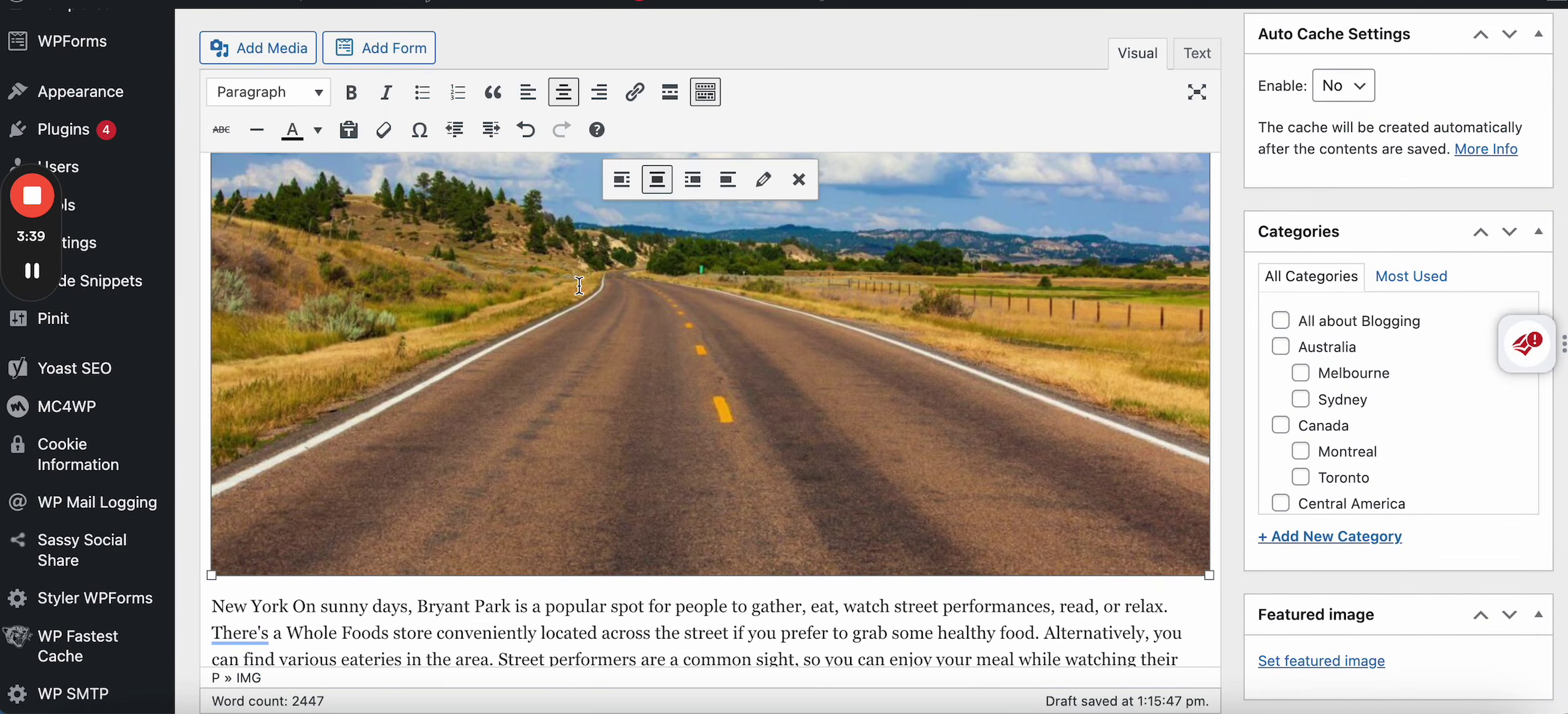
Step: Caption the road image 'new york image'
left_click(762, 180)
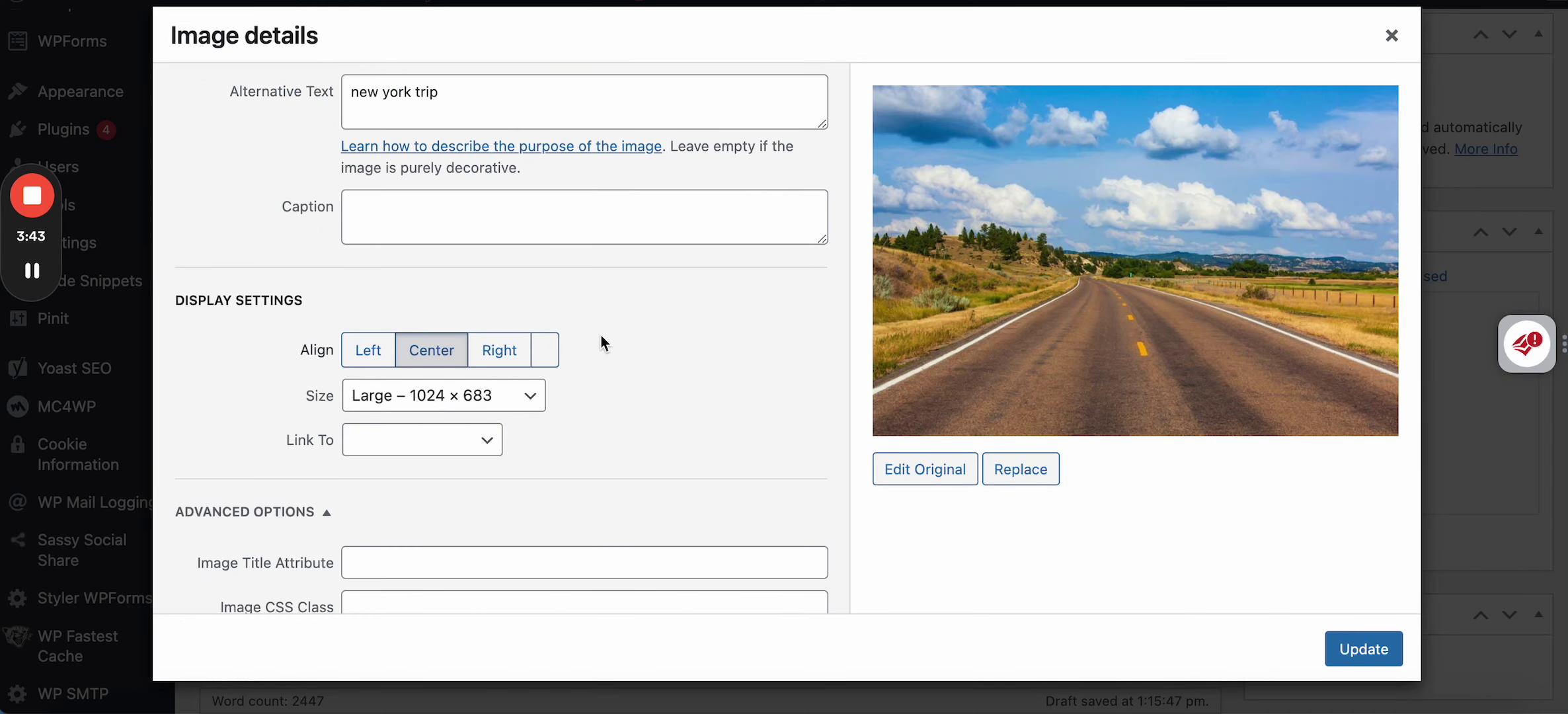
scroll(715, 405, "down", 3)
scroll(715, 405, "up", 3)
left_click(459, 214)
type("new york image")
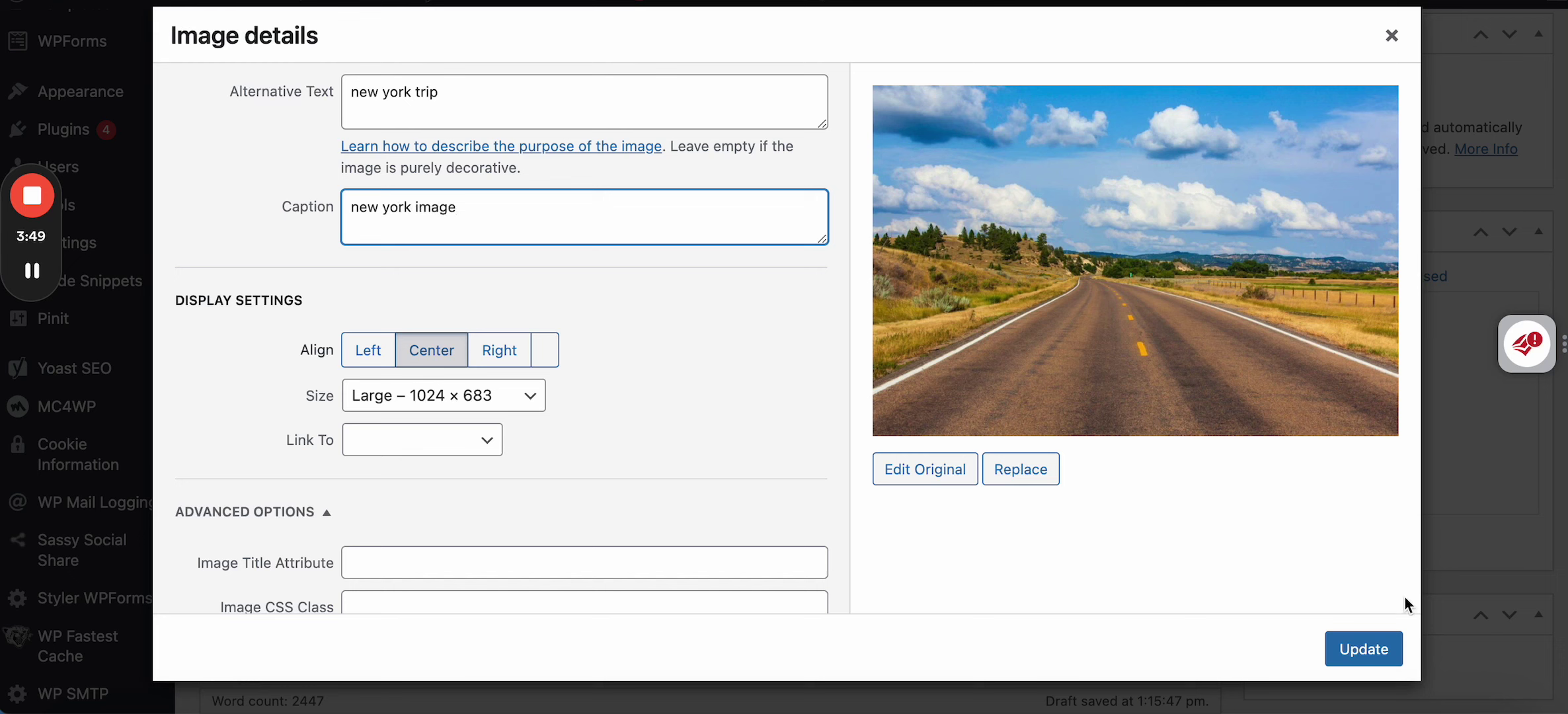
left_click(1368, 655)
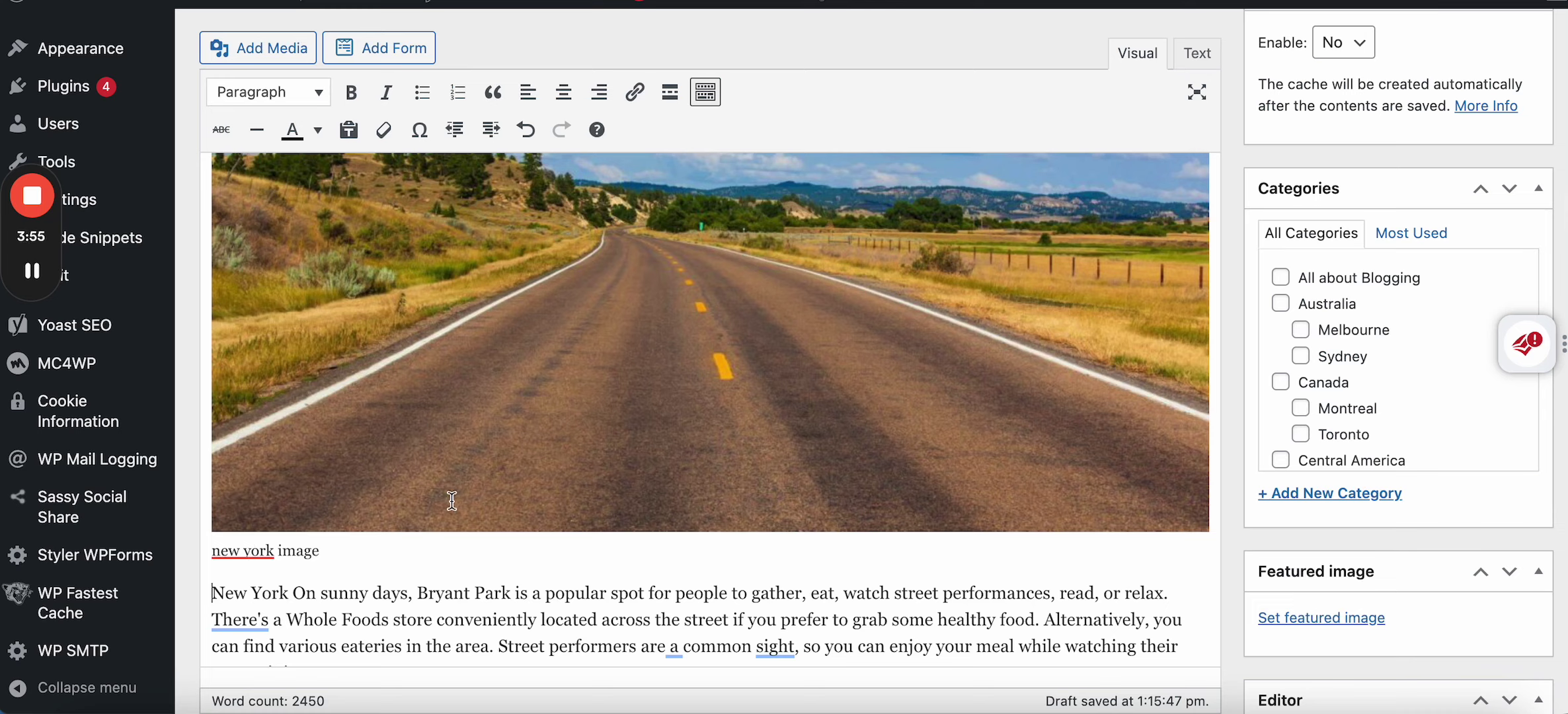
scroll(452, 500, "down", 10)
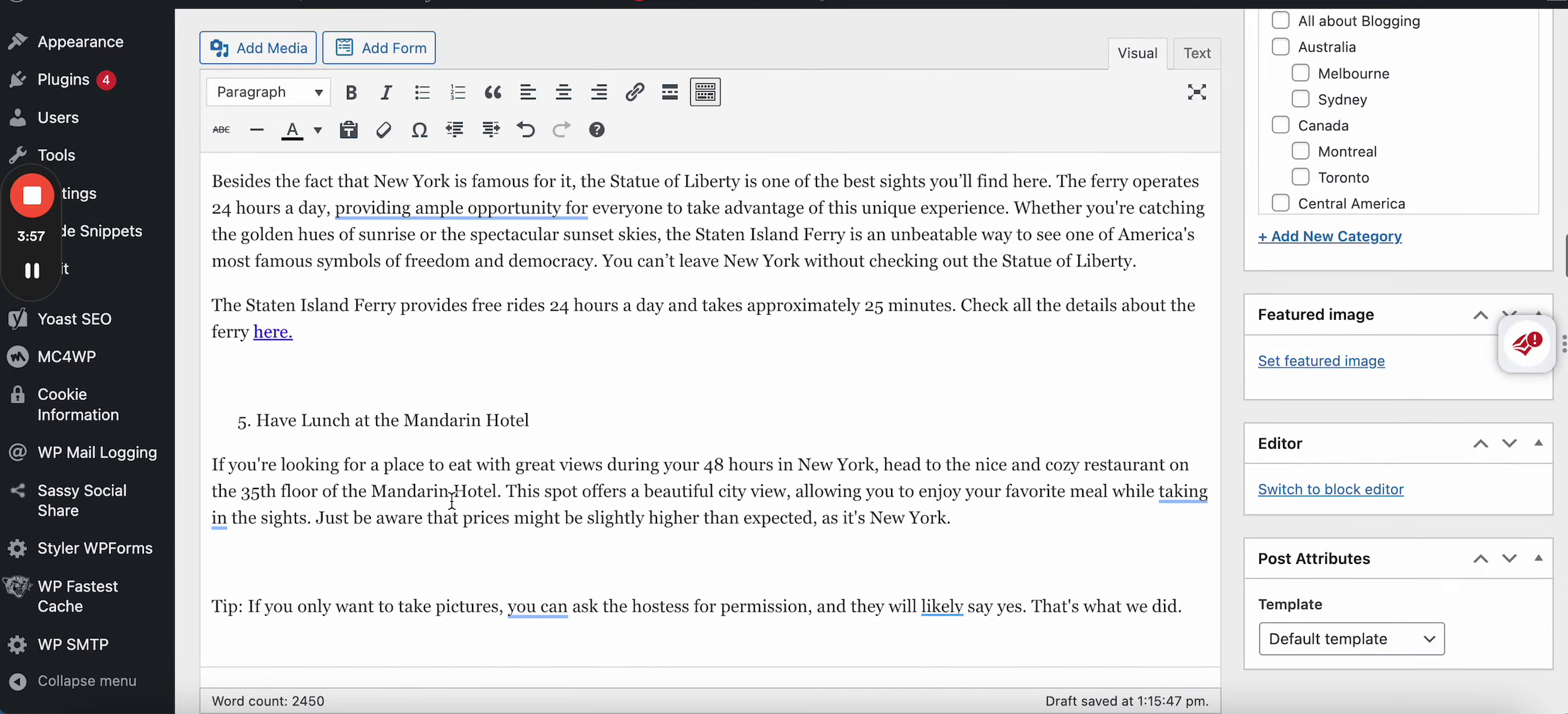
scroll(451, 500, "down", 2)
scroll(452, 501, "up", 15)
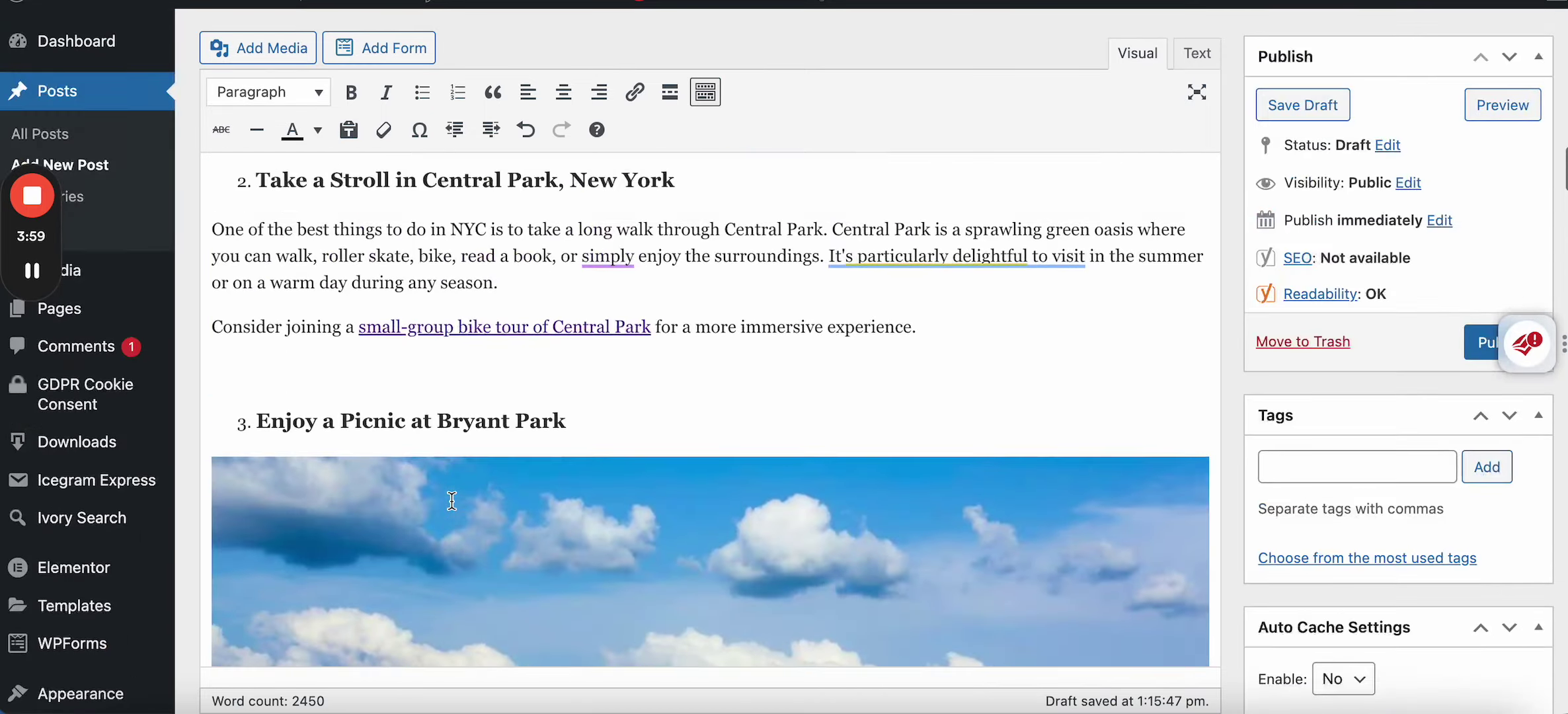
scroll(452, 500, "up", 5)
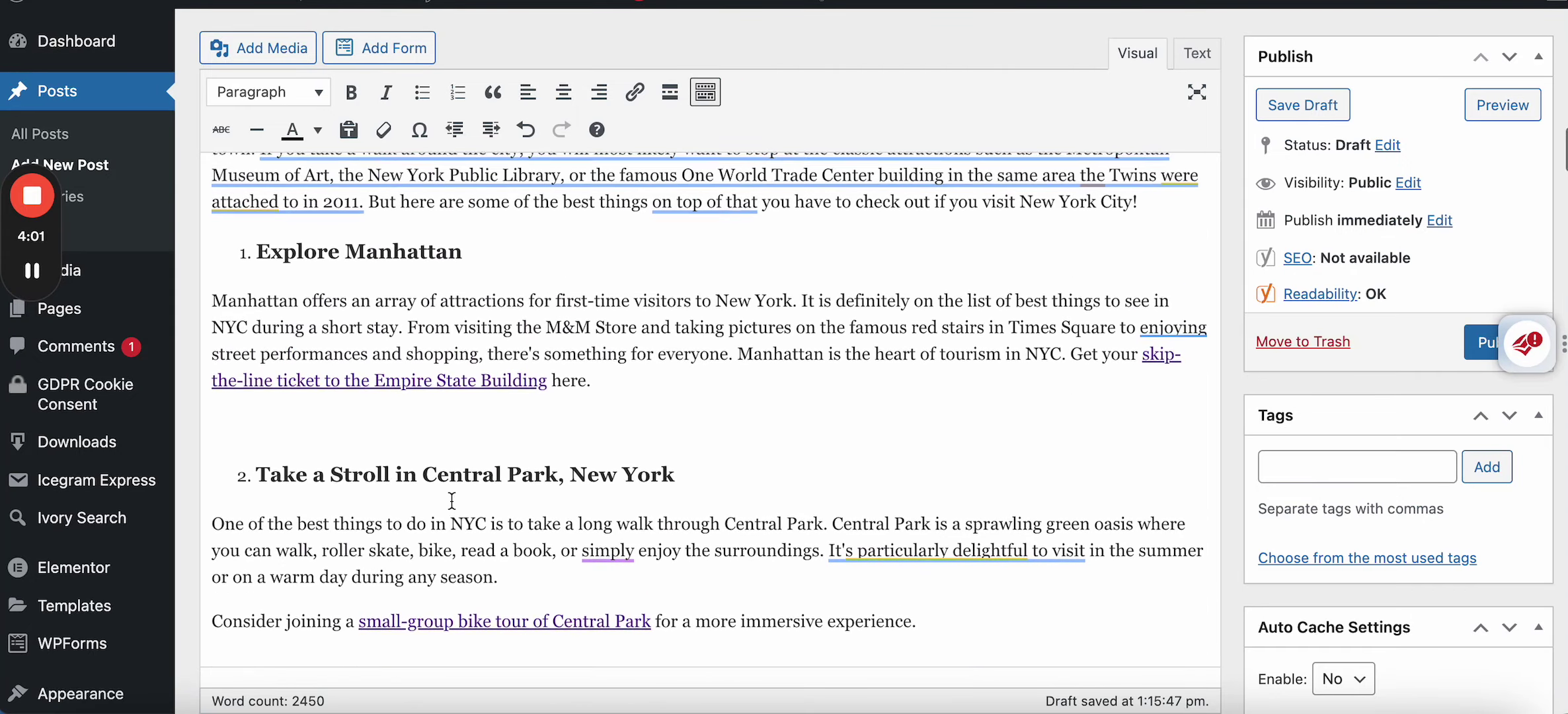
scroll(452, 501, "up", 5)
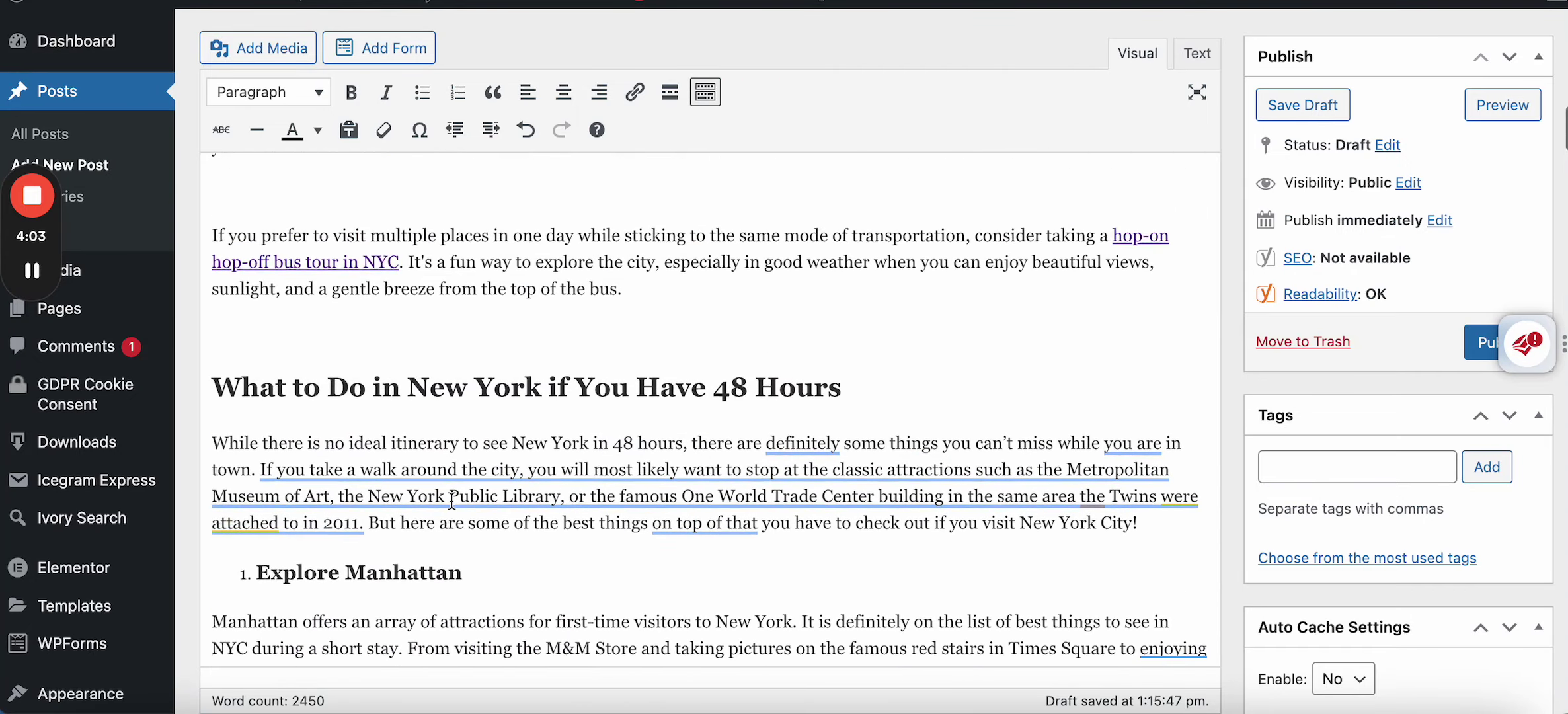
scroll(452, 500, "up", 6)
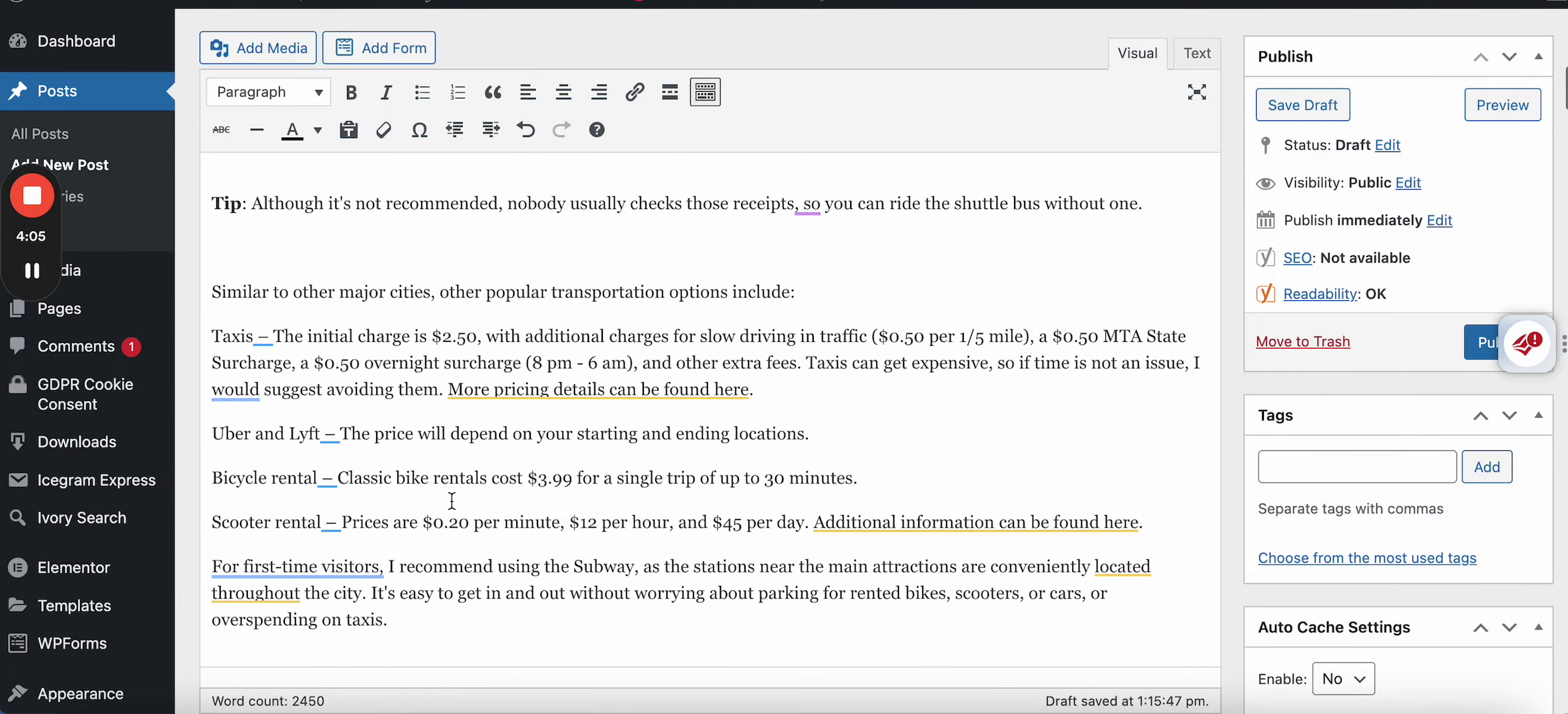
scroll(452, 501, "up", 6)
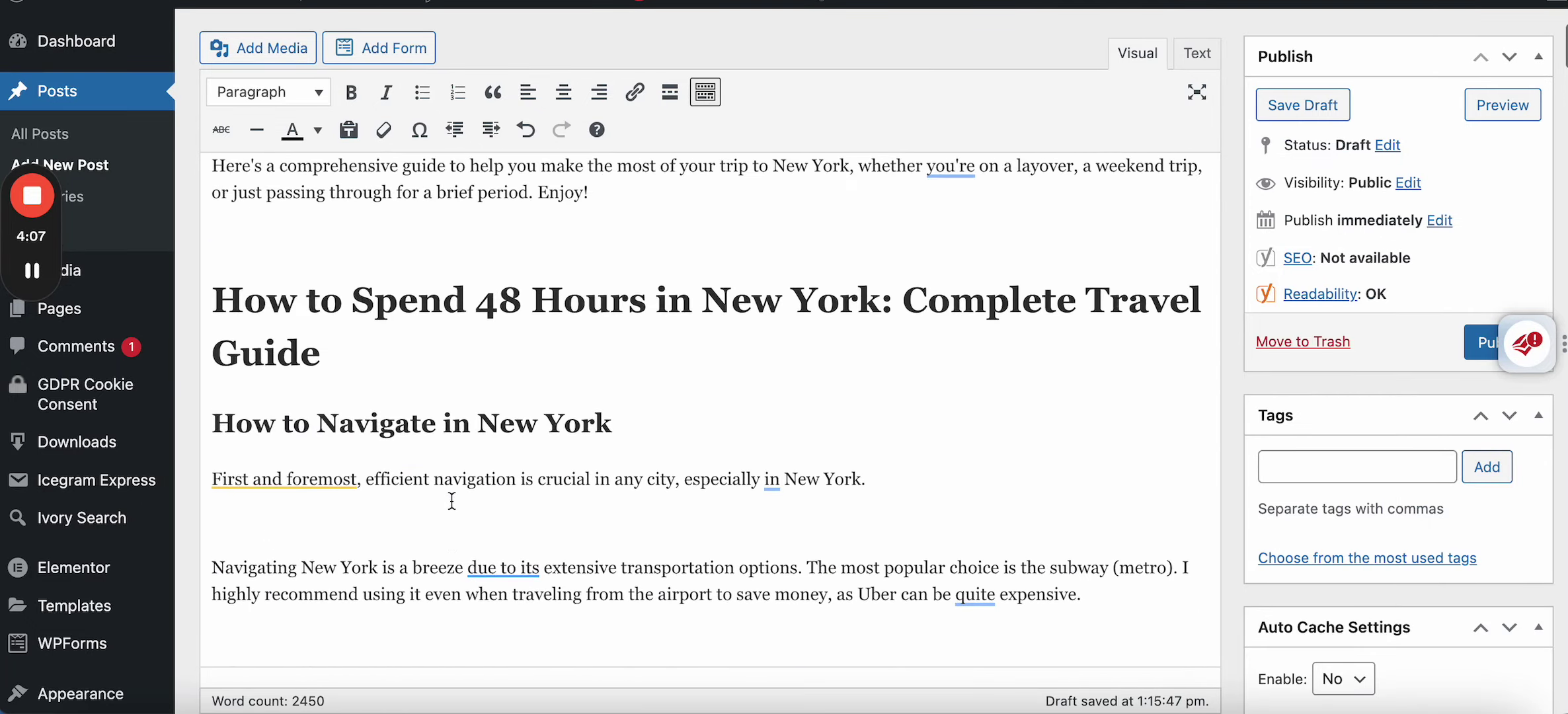
scroll(451, 500, "down", 6)
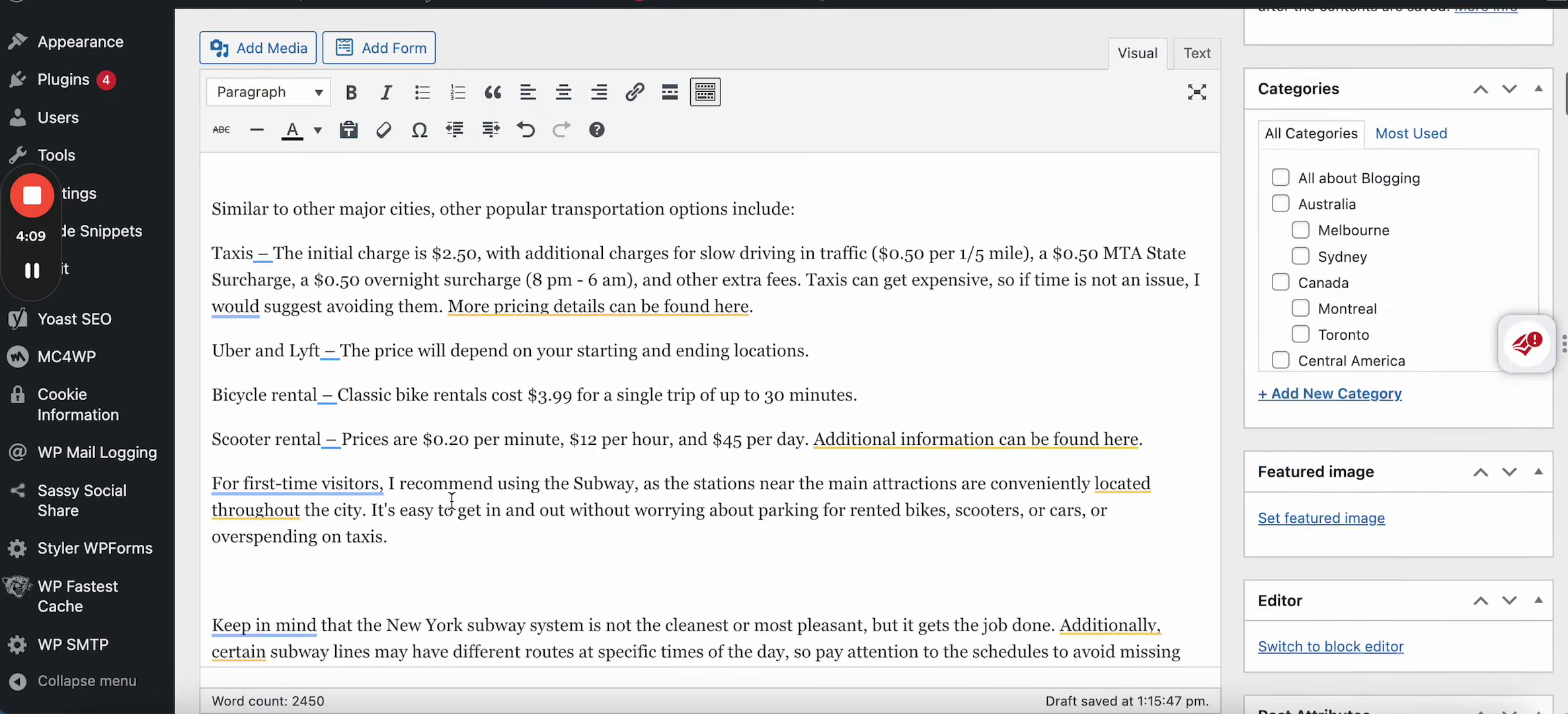
scroll(451, 501, "down", 6)
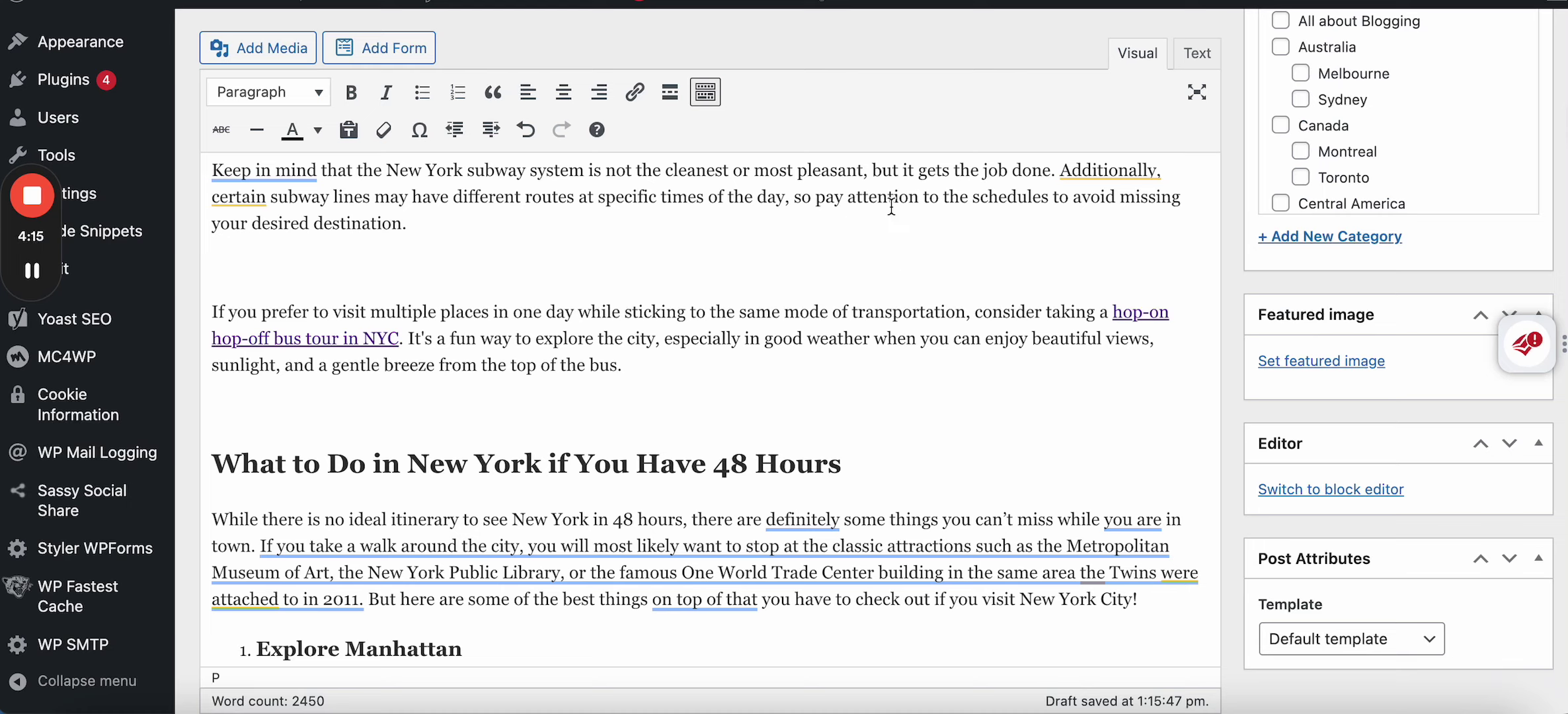
mouse_move(1061, 171)
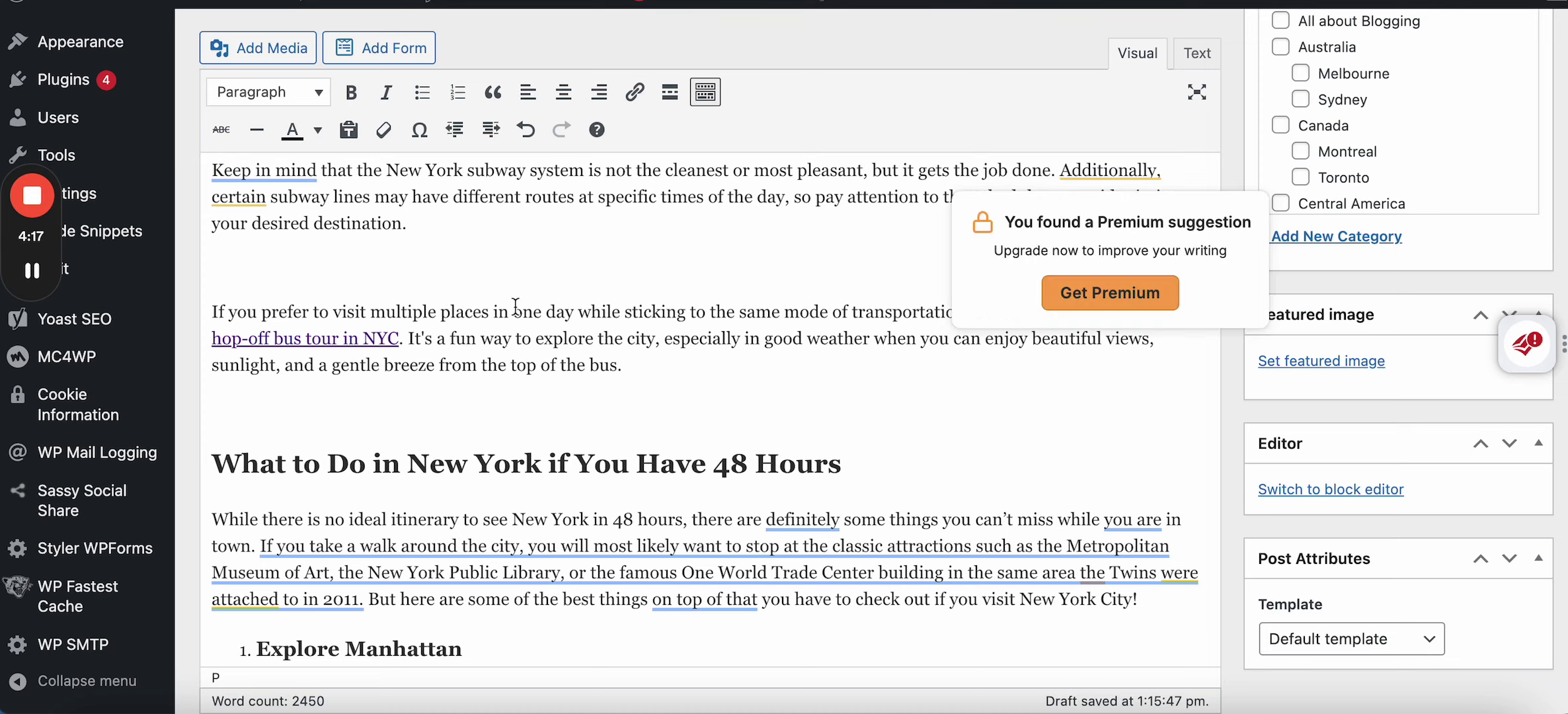
left_click(1136, 312)
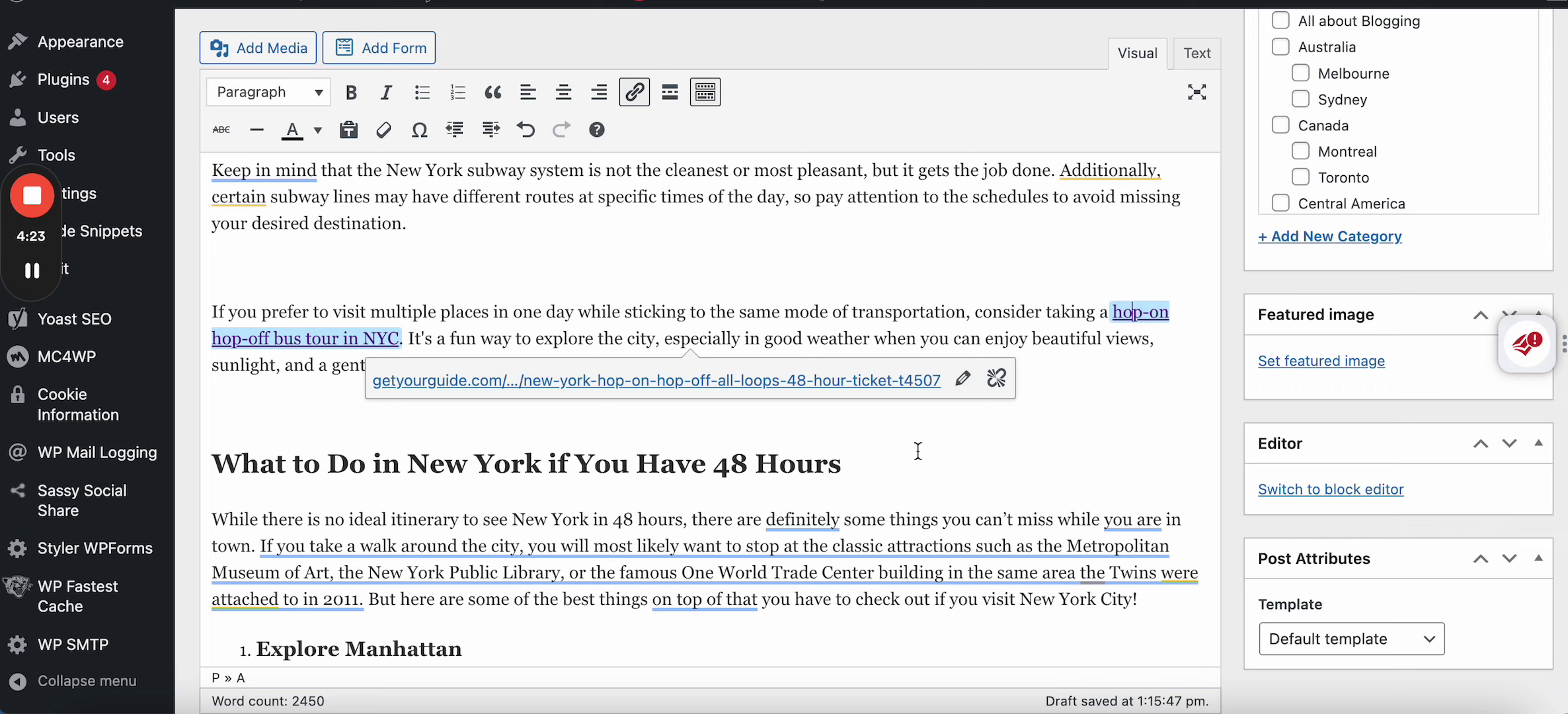
left_click(1006, 435)
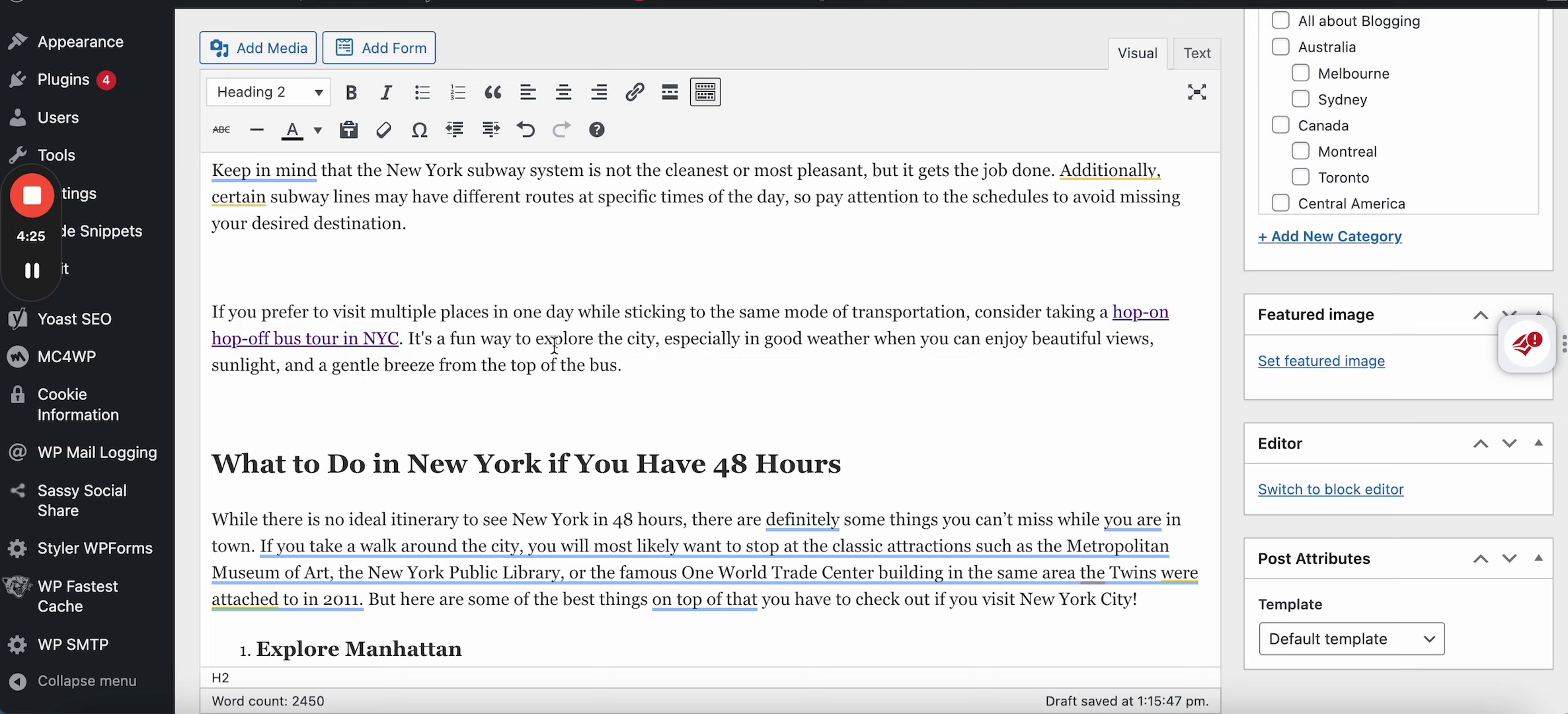
left_click_drag(538, 341, 655, 339)
left_click(635, 92)
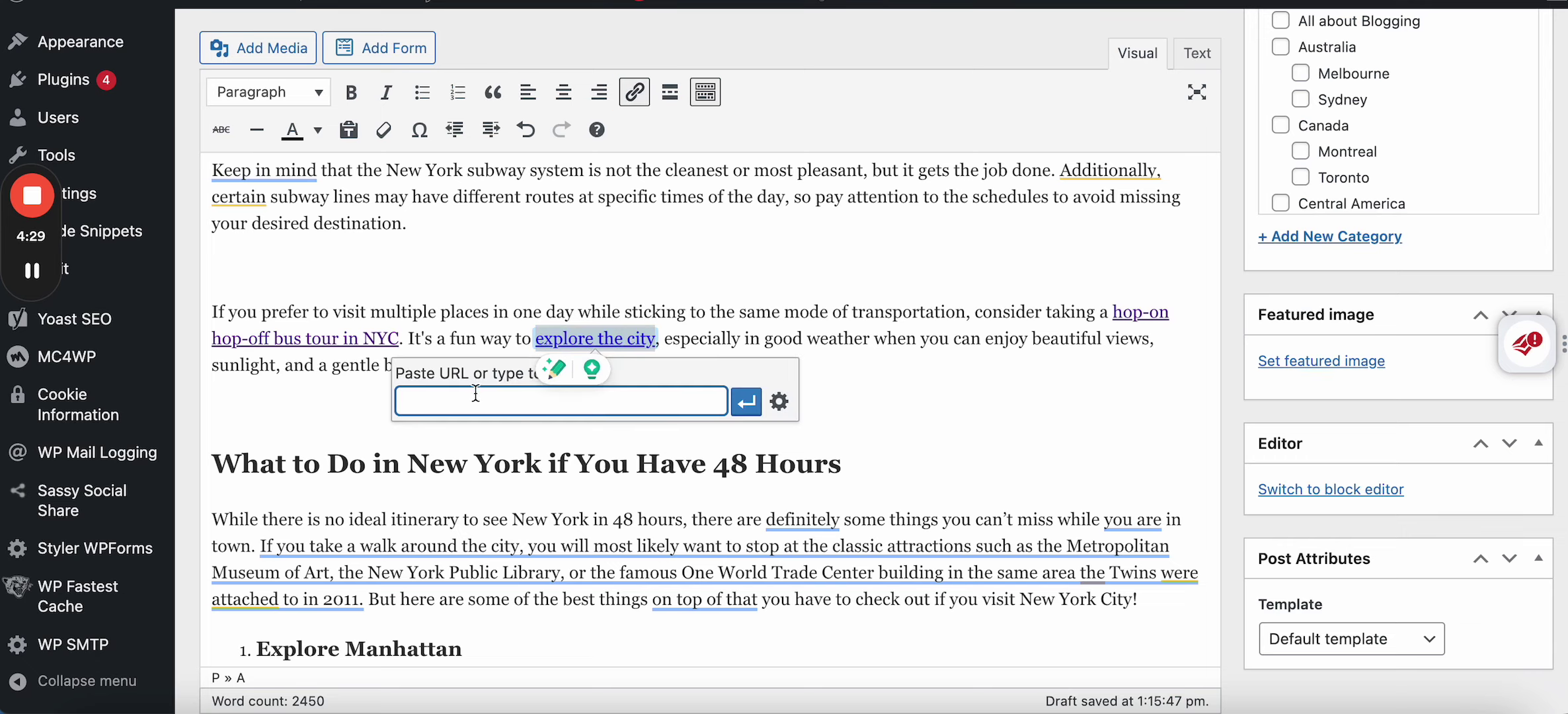
left_click(779, 401)
left_click(671, 192)
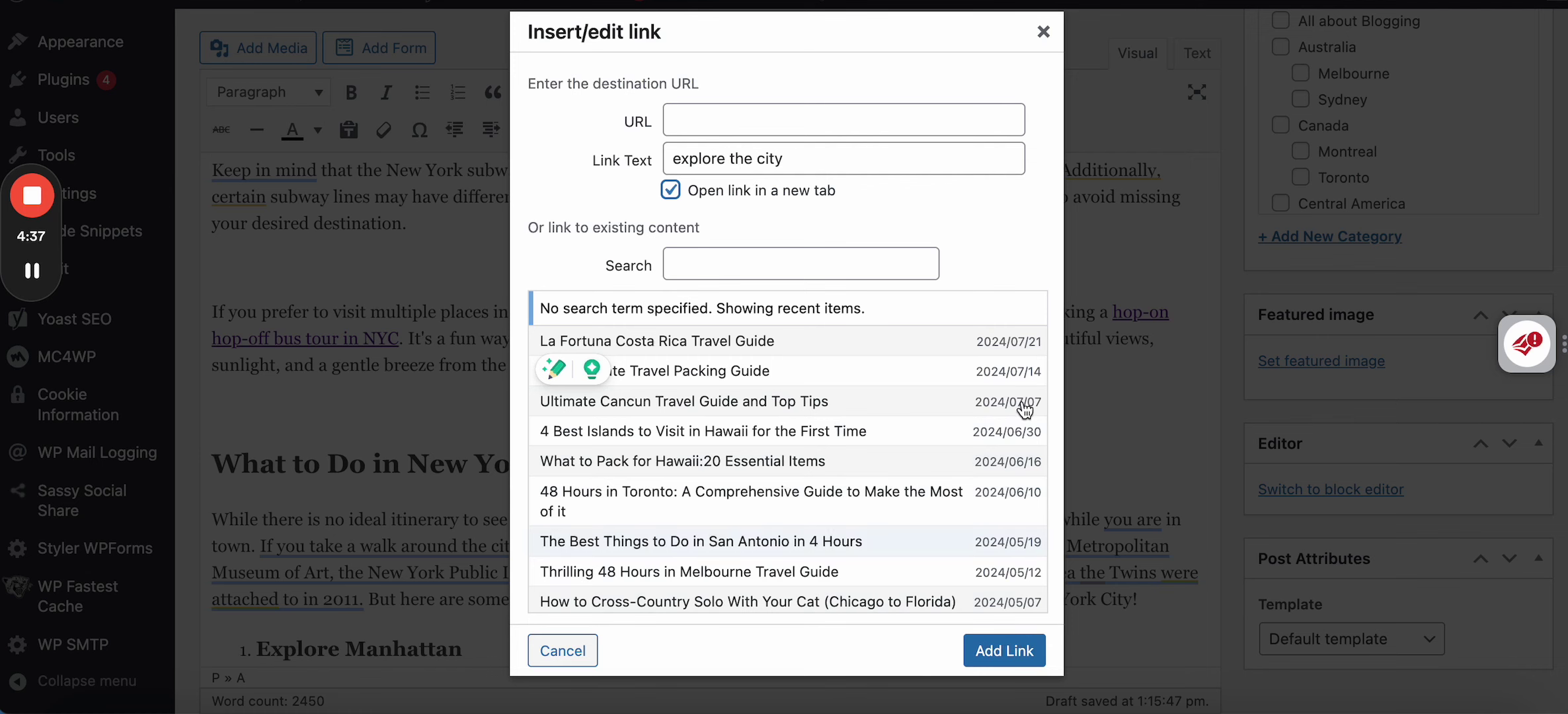
left_click(1045, 34)
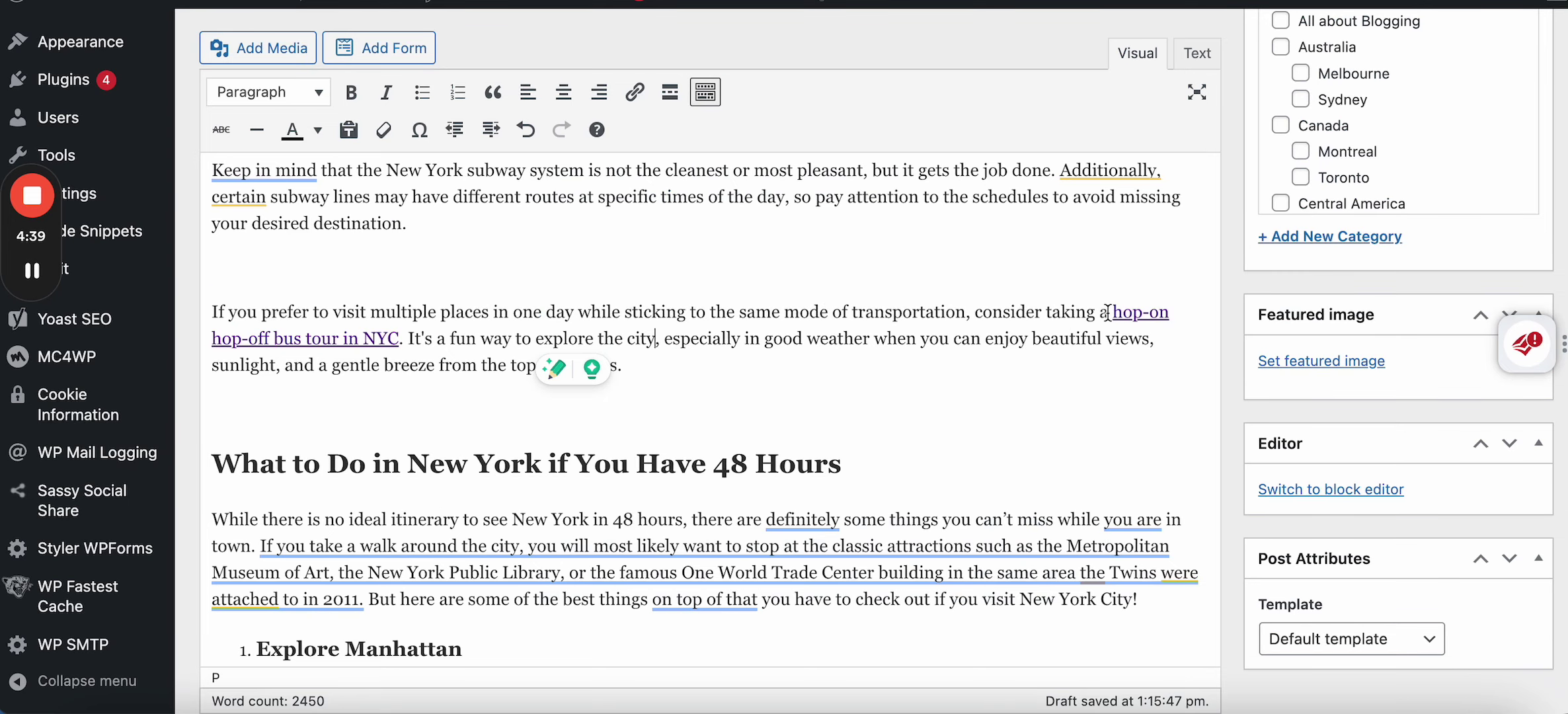
Step: Copy the 'How to Navigate in New York' heading text
scroll(839, 528, "down", 8)
scroll(746, 529, "up", 12)
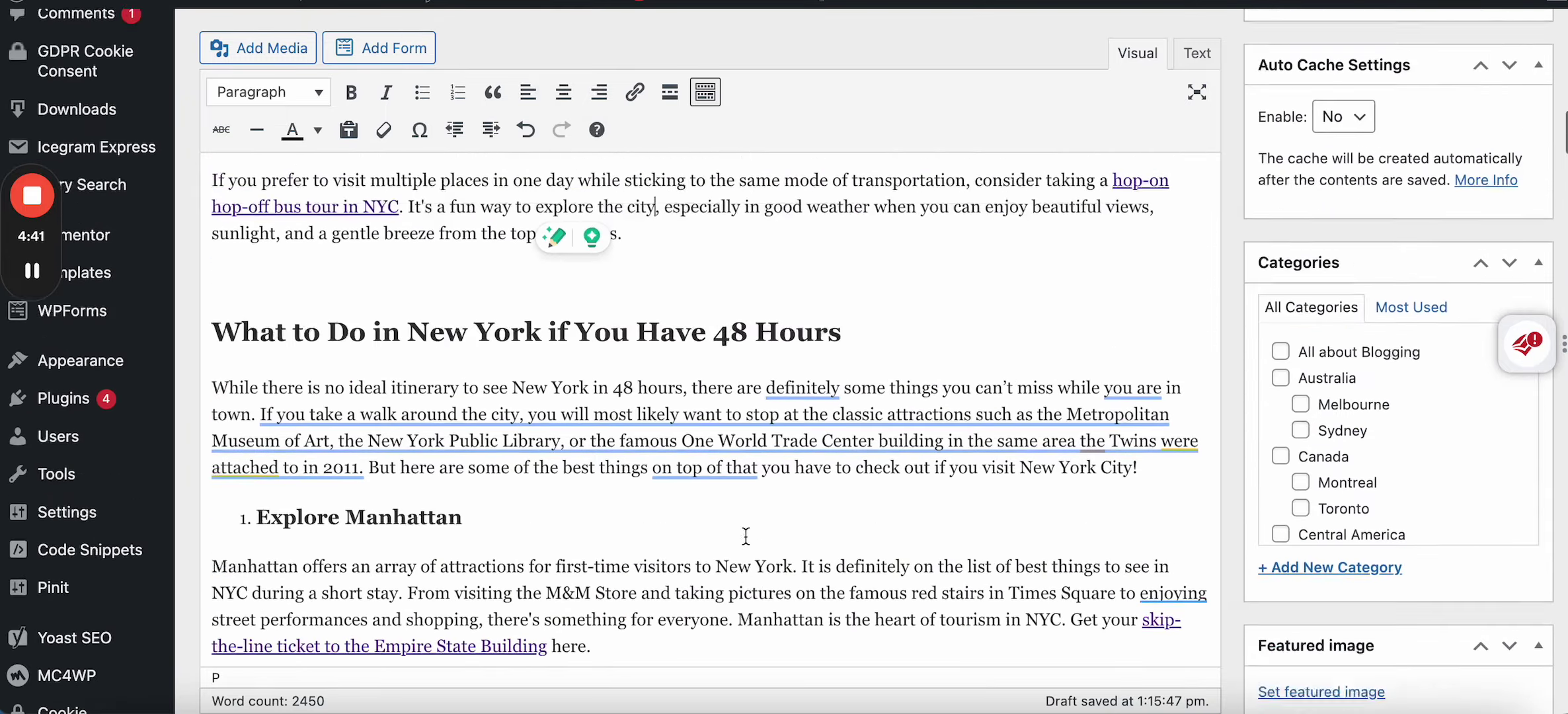
scroll(745, 537, "up", 15)
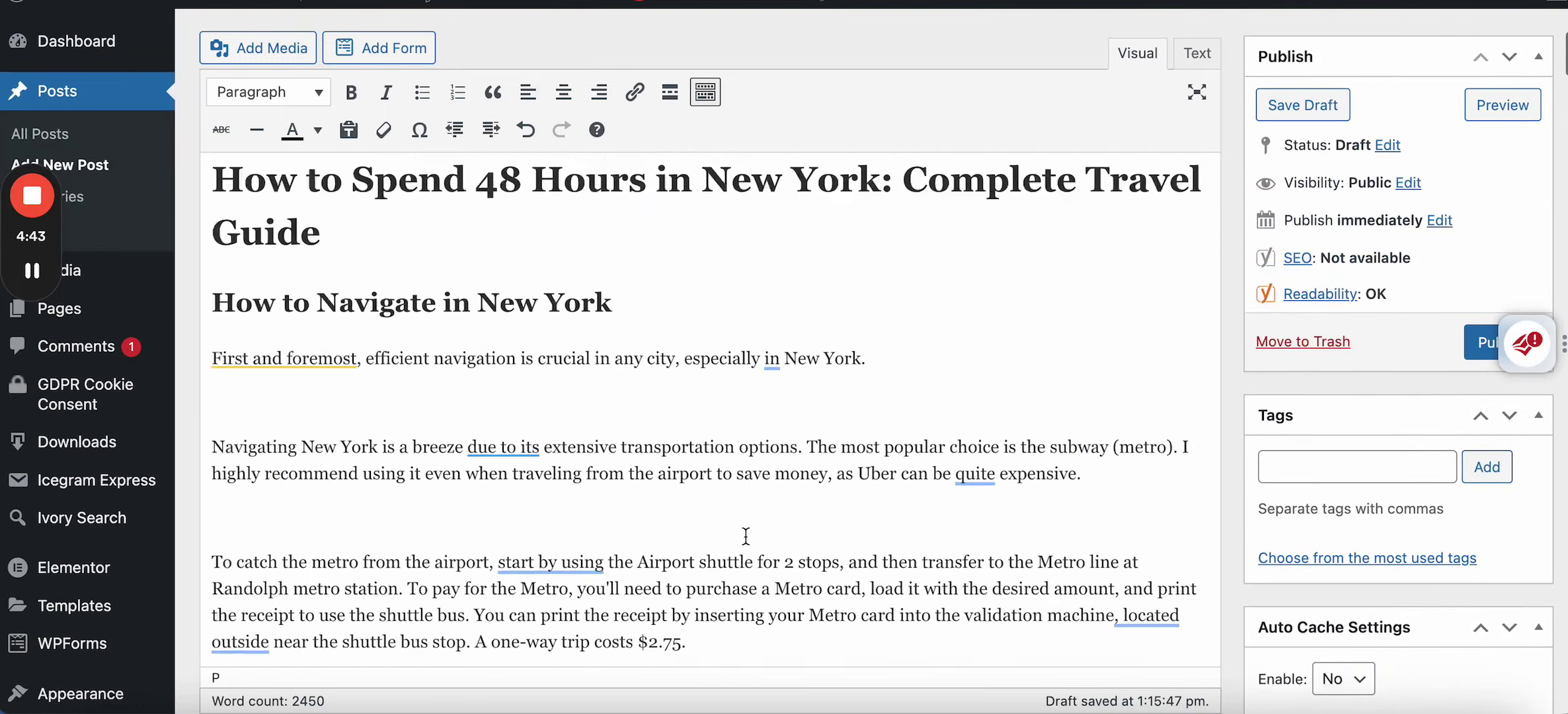
scroll(746, 537, "up", 8)
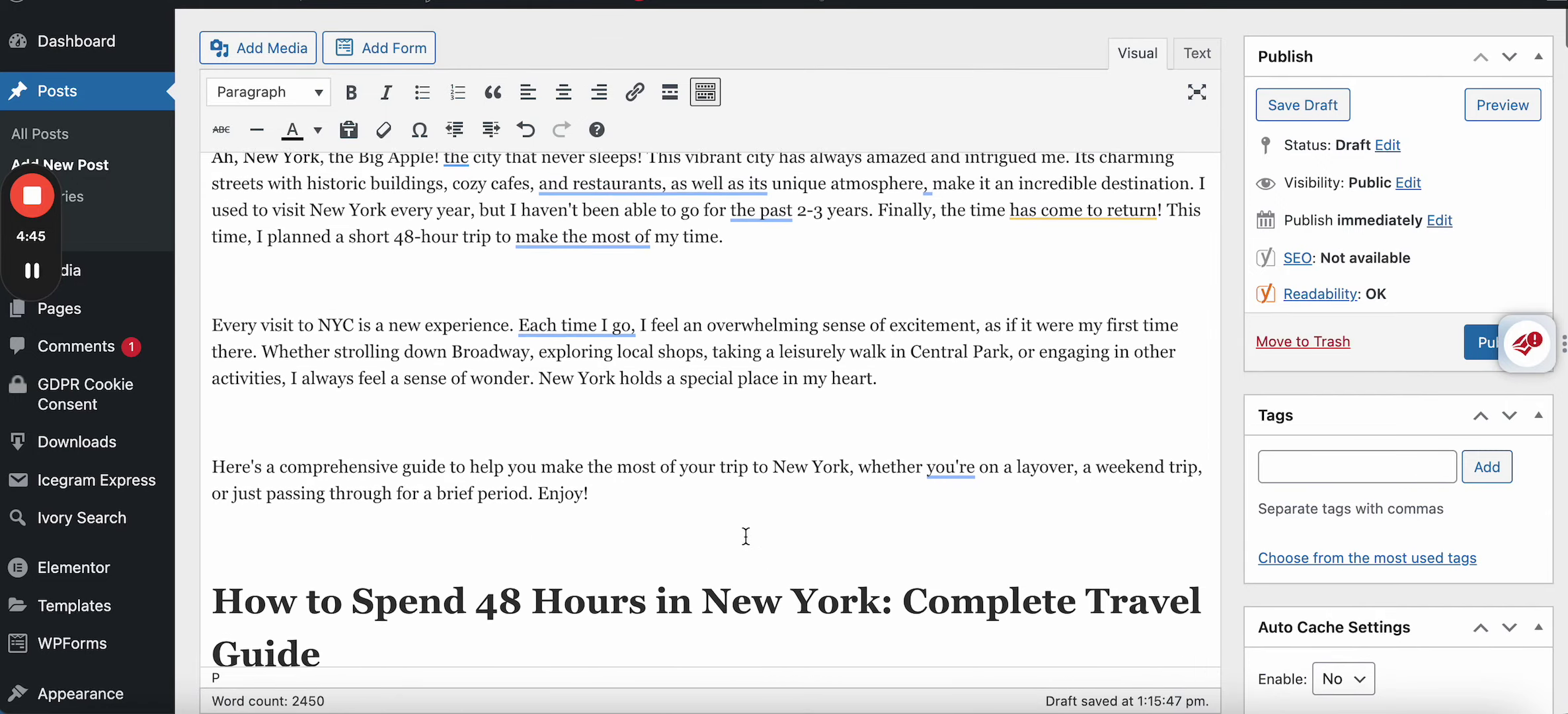
scroll(745, 535, "down", 8)
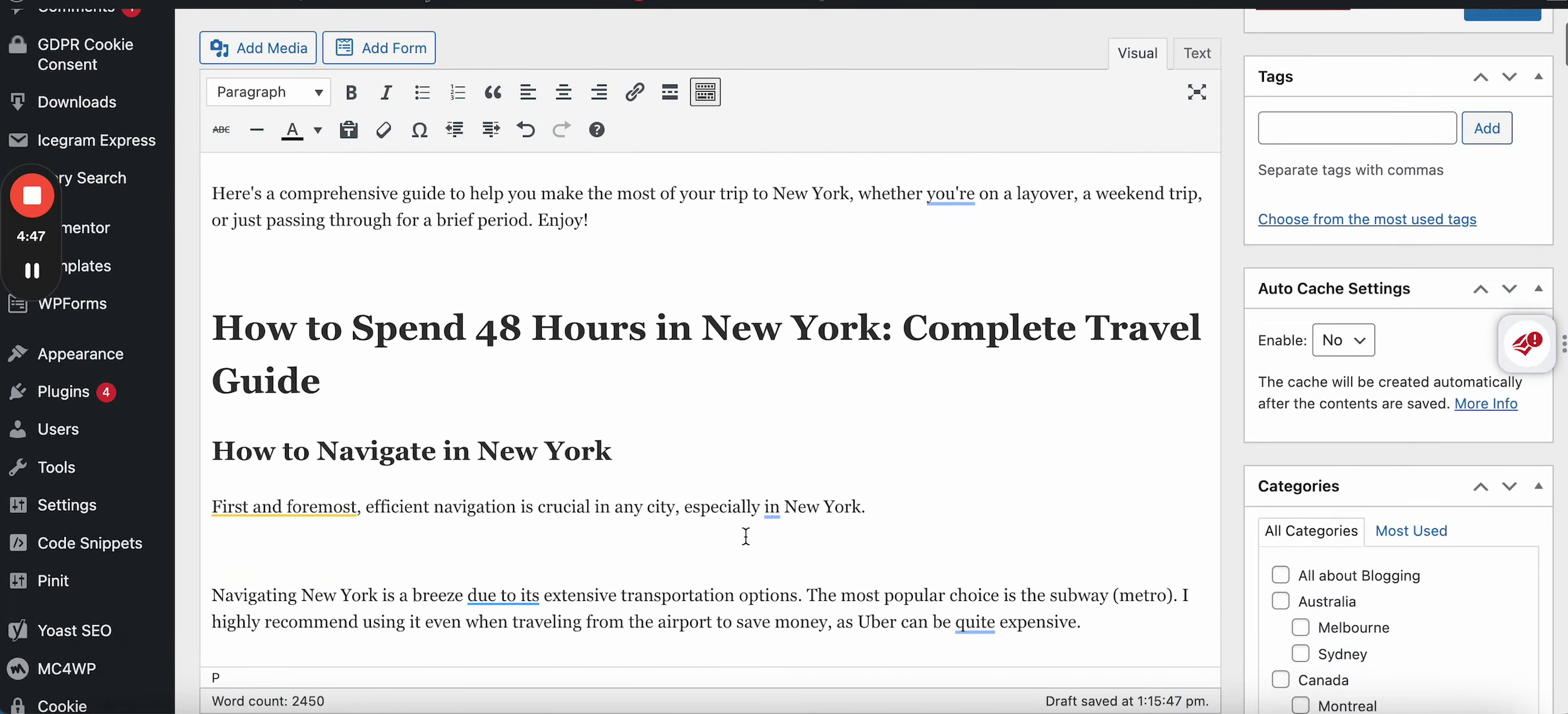
scroll(745, 536, "down", 3)
left_click_drag(618, 382, 208, 378)
Step: Add a bold 'Navigation links' line after the intro's last paragraph
scroll(410, 340, "up", 10)
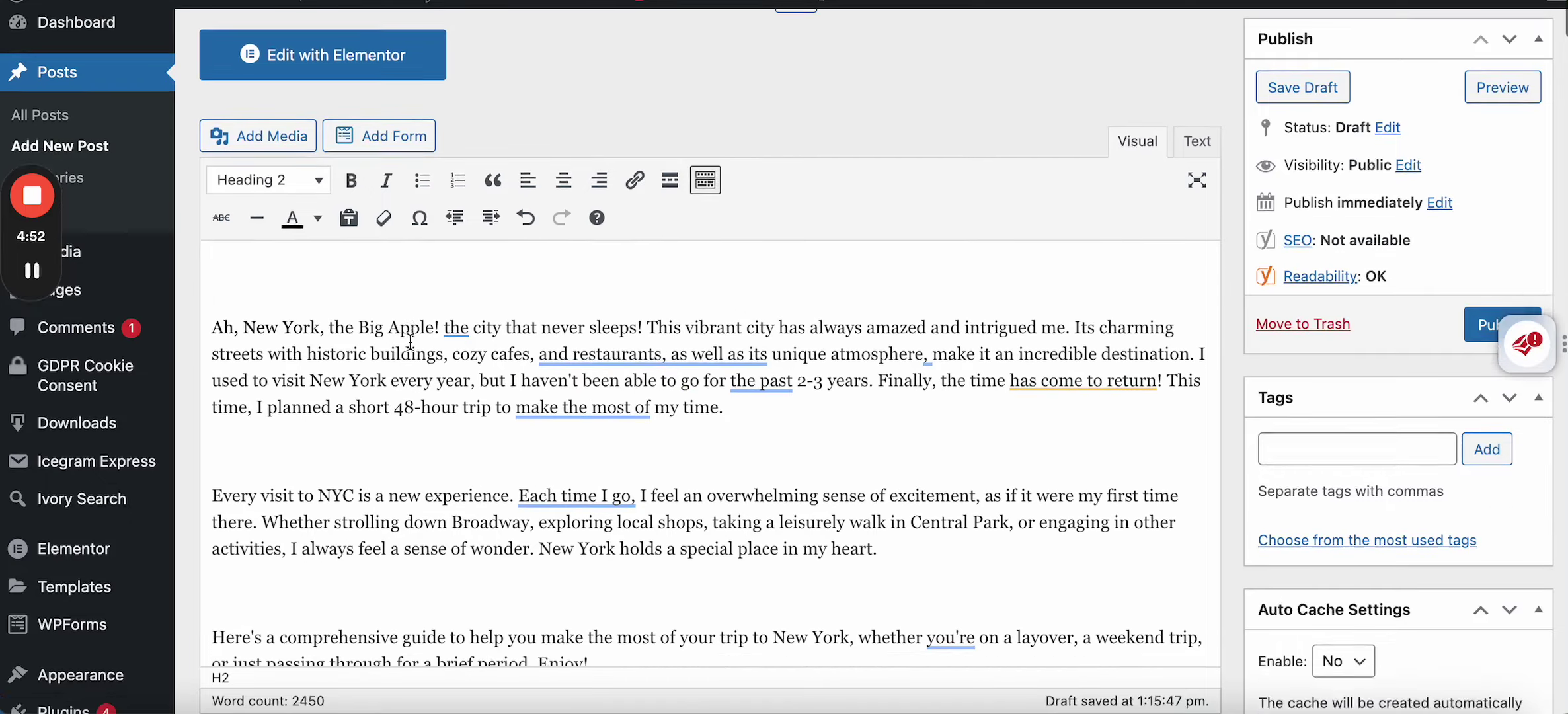
scroll(331, 418, "down", 4)
left_click(264, 470)
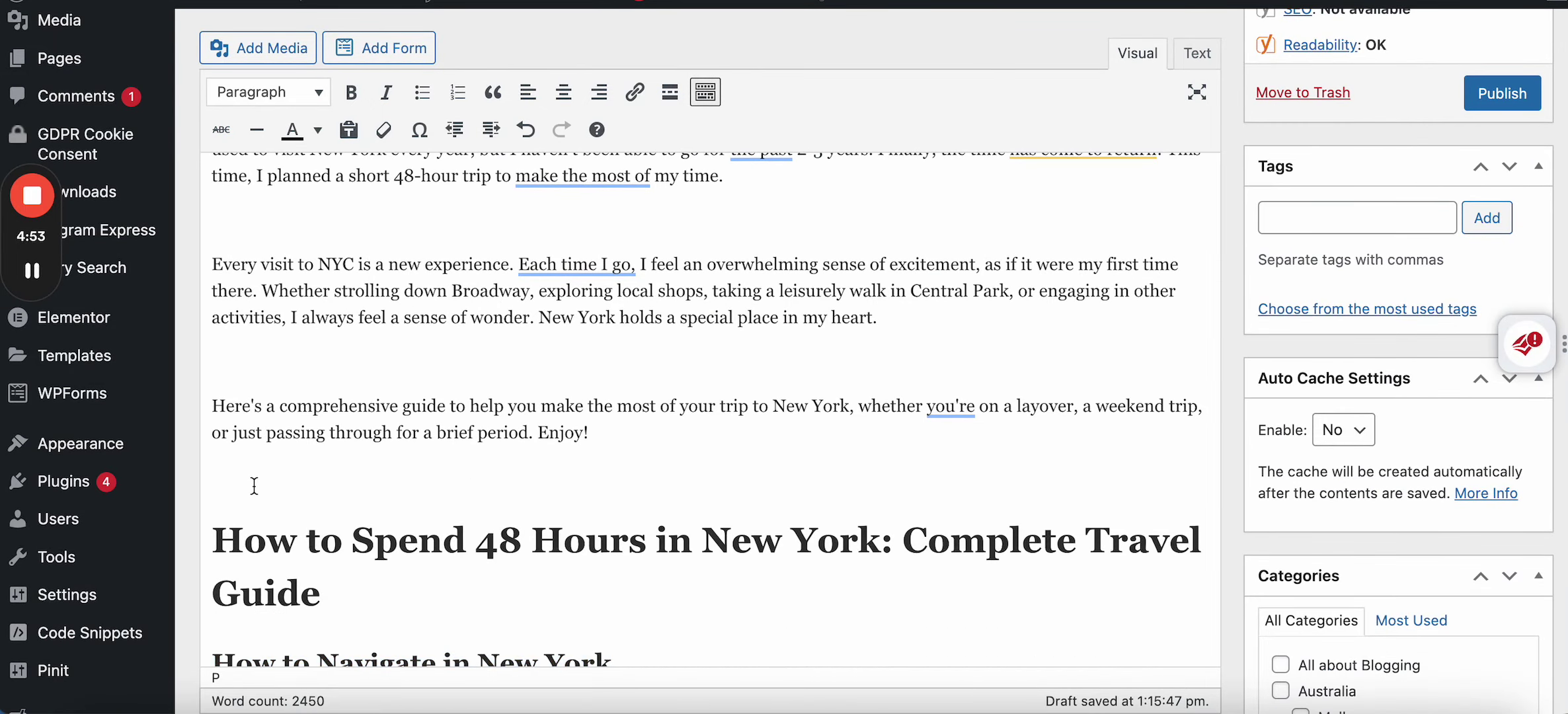
type("Navigation links")
key("Return")
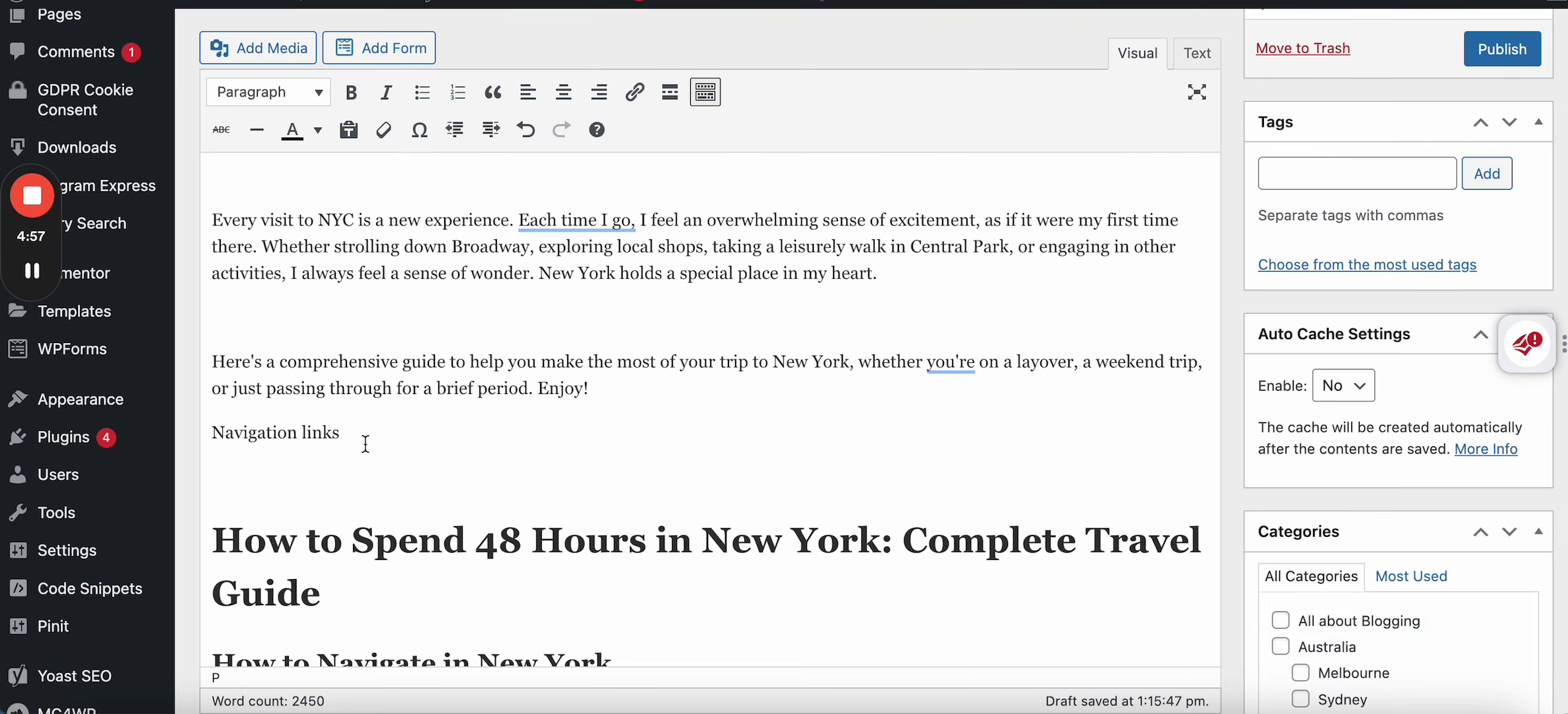
left_click_drag(361, 434, 210, 434)
left_click(351, 92)
Step: Paste the copied heading on a new line below Navigation links
left_click(357, 439)
key("Return")
type("How to Navigate in New York")
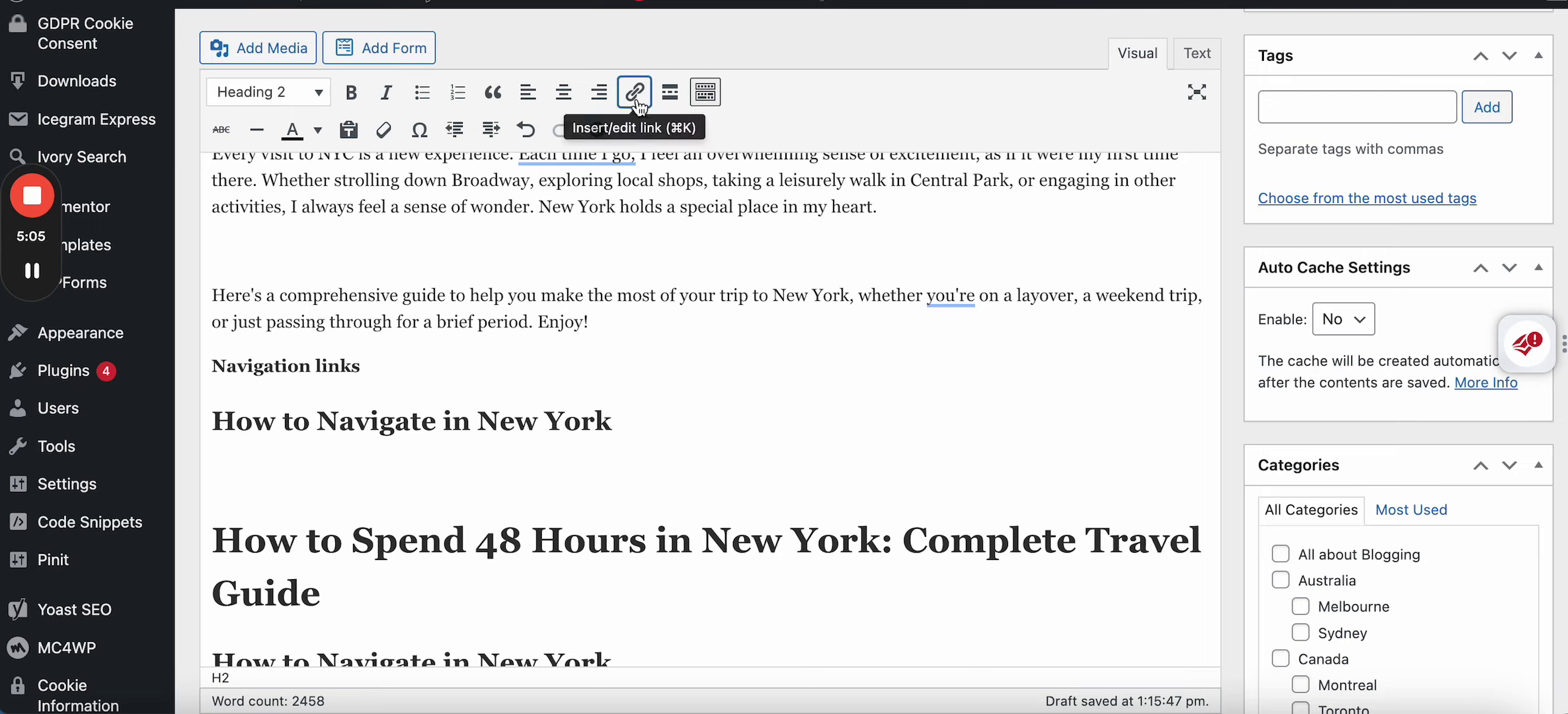
left_click_drag(625, 425, 212, 423)
key("super+c")
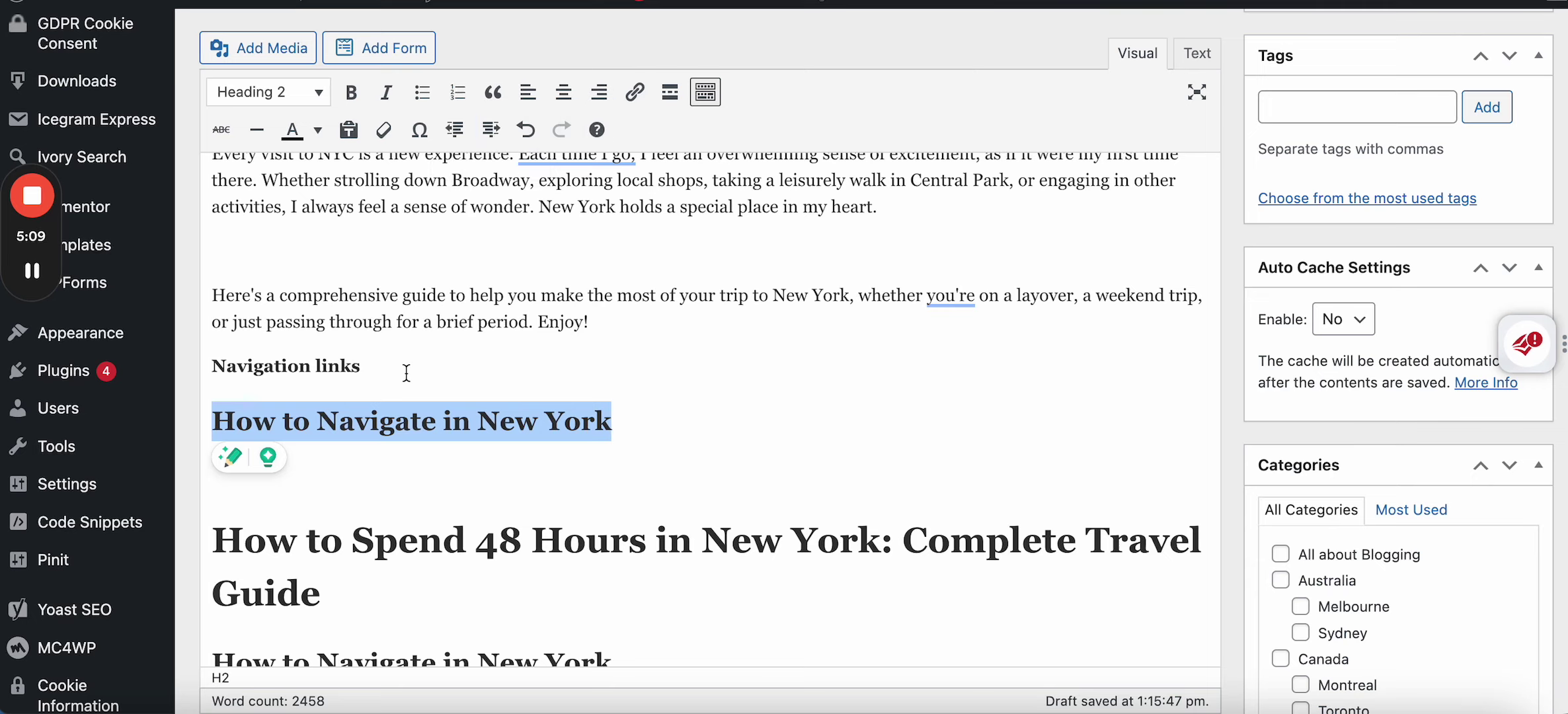
Step: Start a link on the pasted heading, with an address built from '#' plus the heading, hyphenated as '#How-to-'
left_click(635, 94)
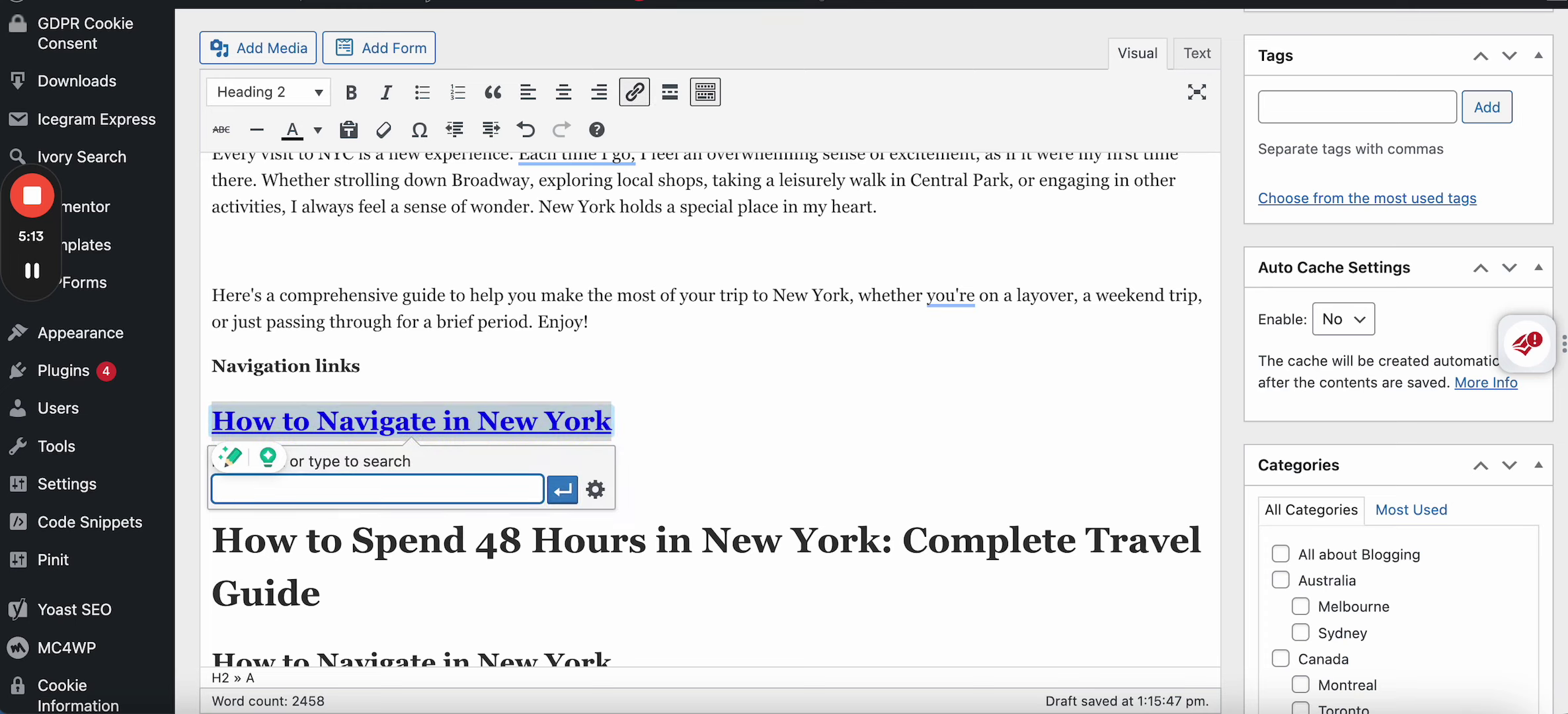
type("#")
key("super+v")
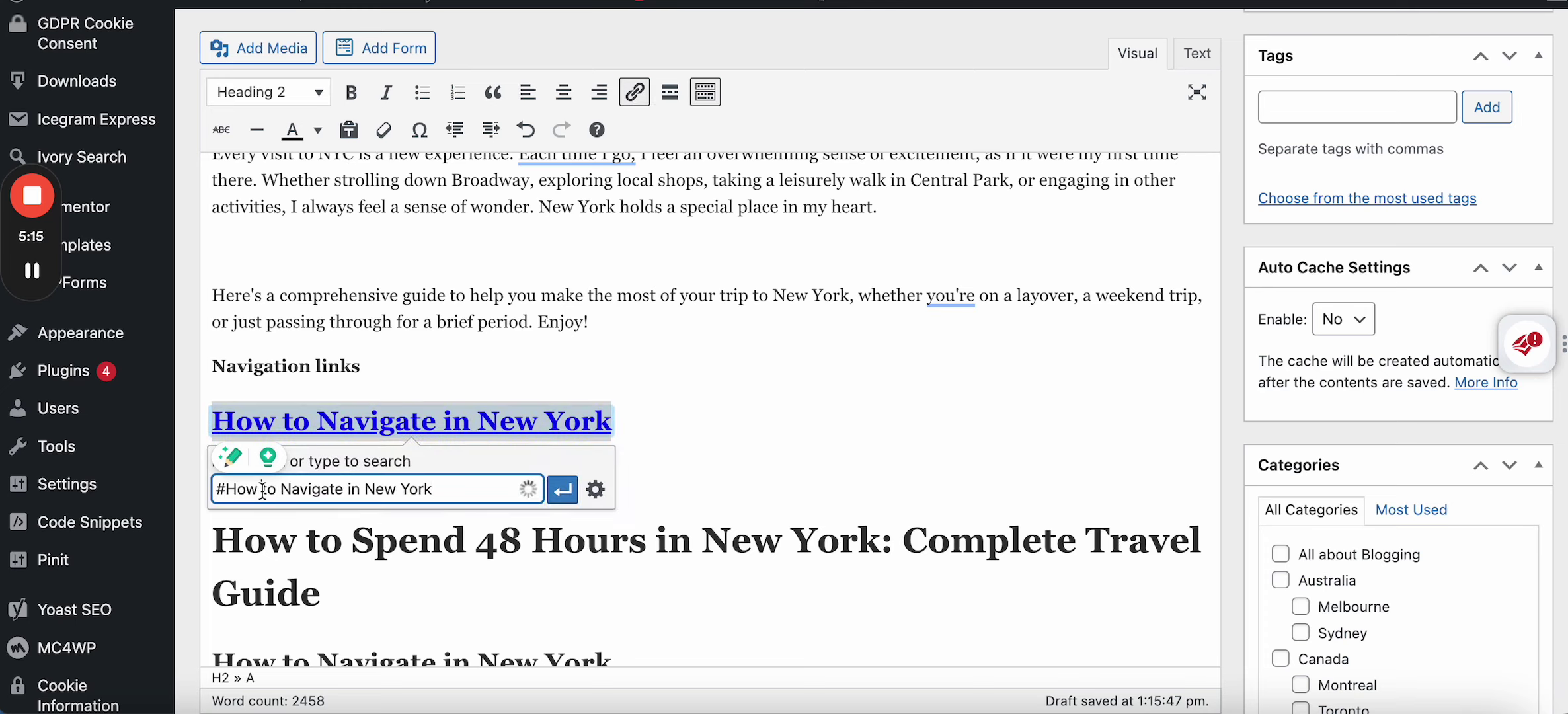
left_click(264, 489)
key("BackSpace")
type("-")
key("BackSpace")
type("-")
Step: Finish the address as '#How-to-Navigate-New-York' and apply the link
left_click(370, 490)
key("BackSpace")
key("BackSpace")
key("BackSpace")
key("BackSpace")
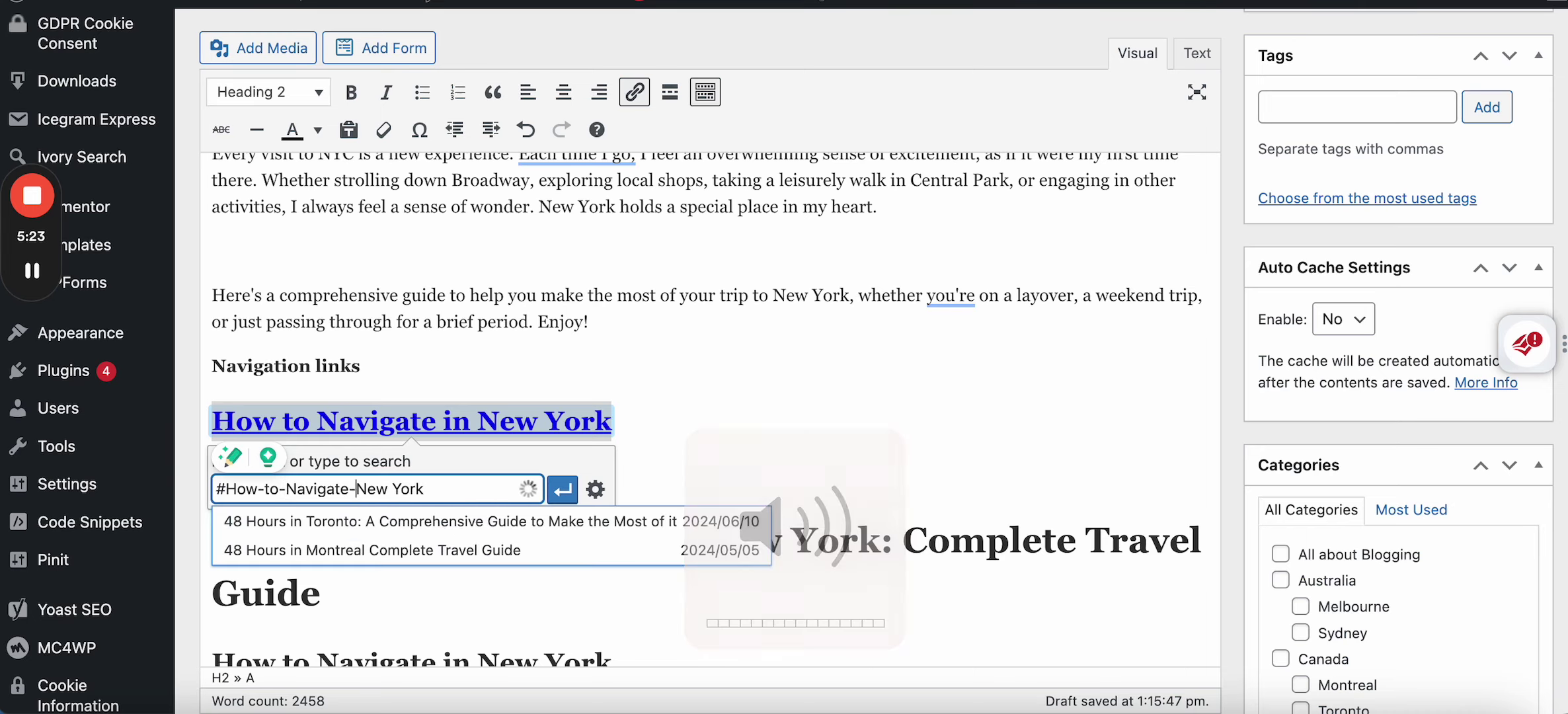
type("-")
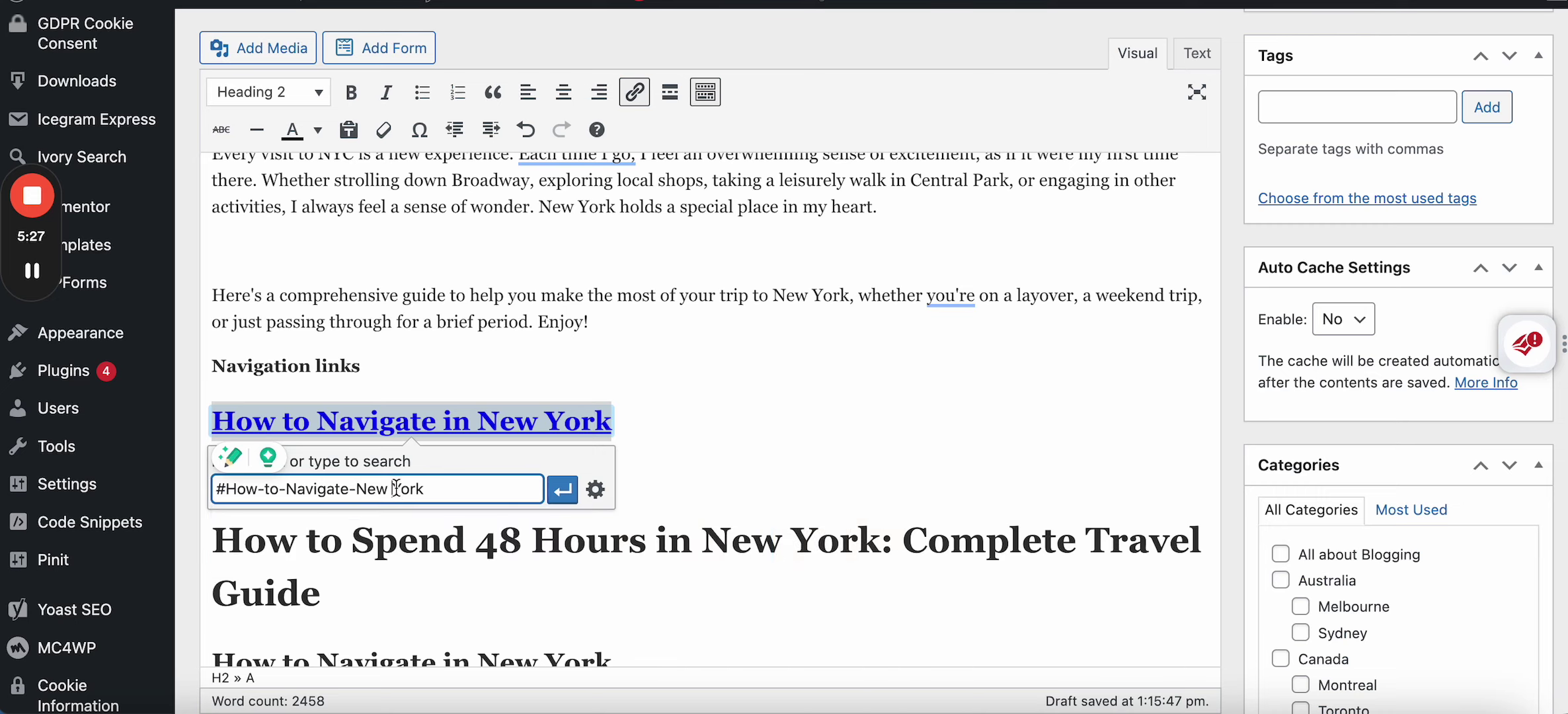
left_click(395, 489)
key("BackSpace")
type("-")
left_click(562, 490)
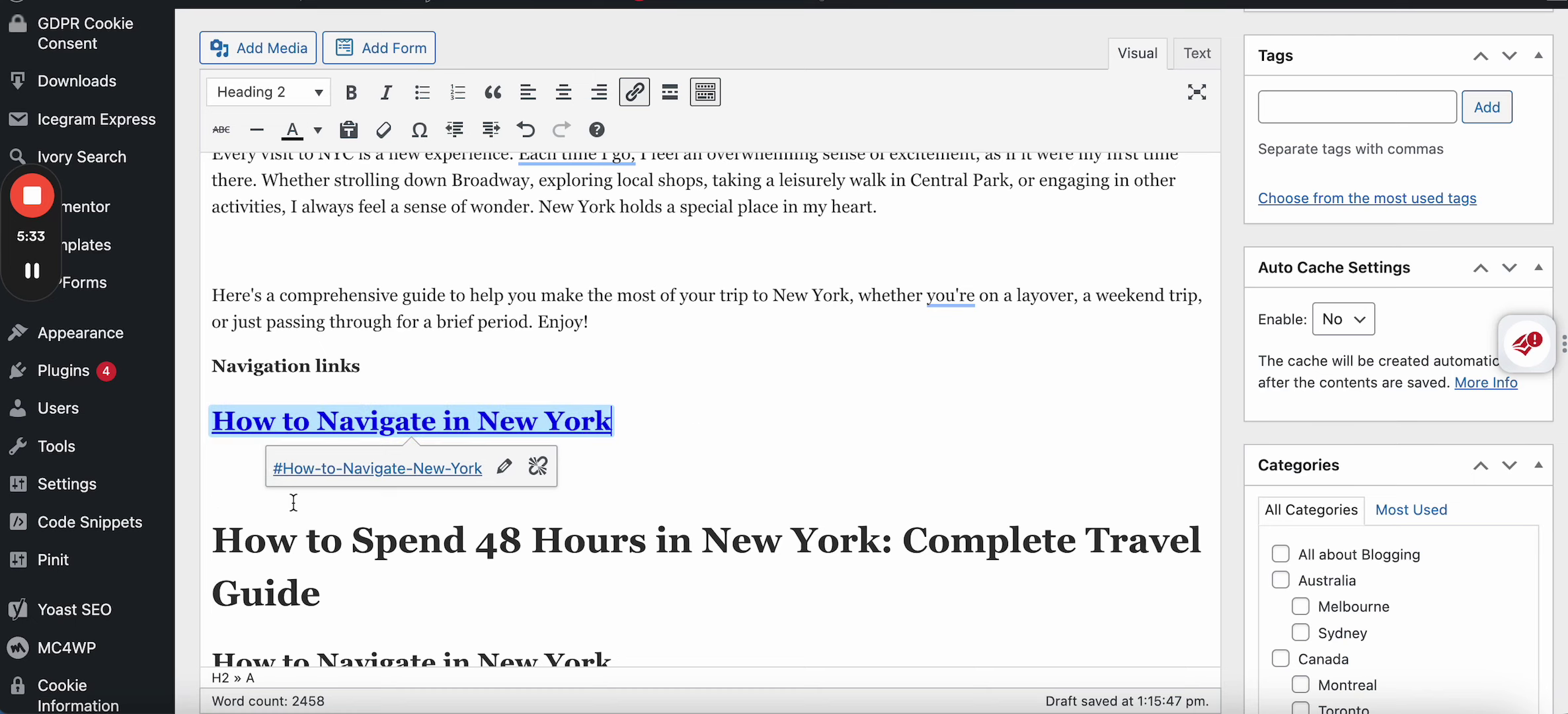
scroll(293, 503, "down", 2)
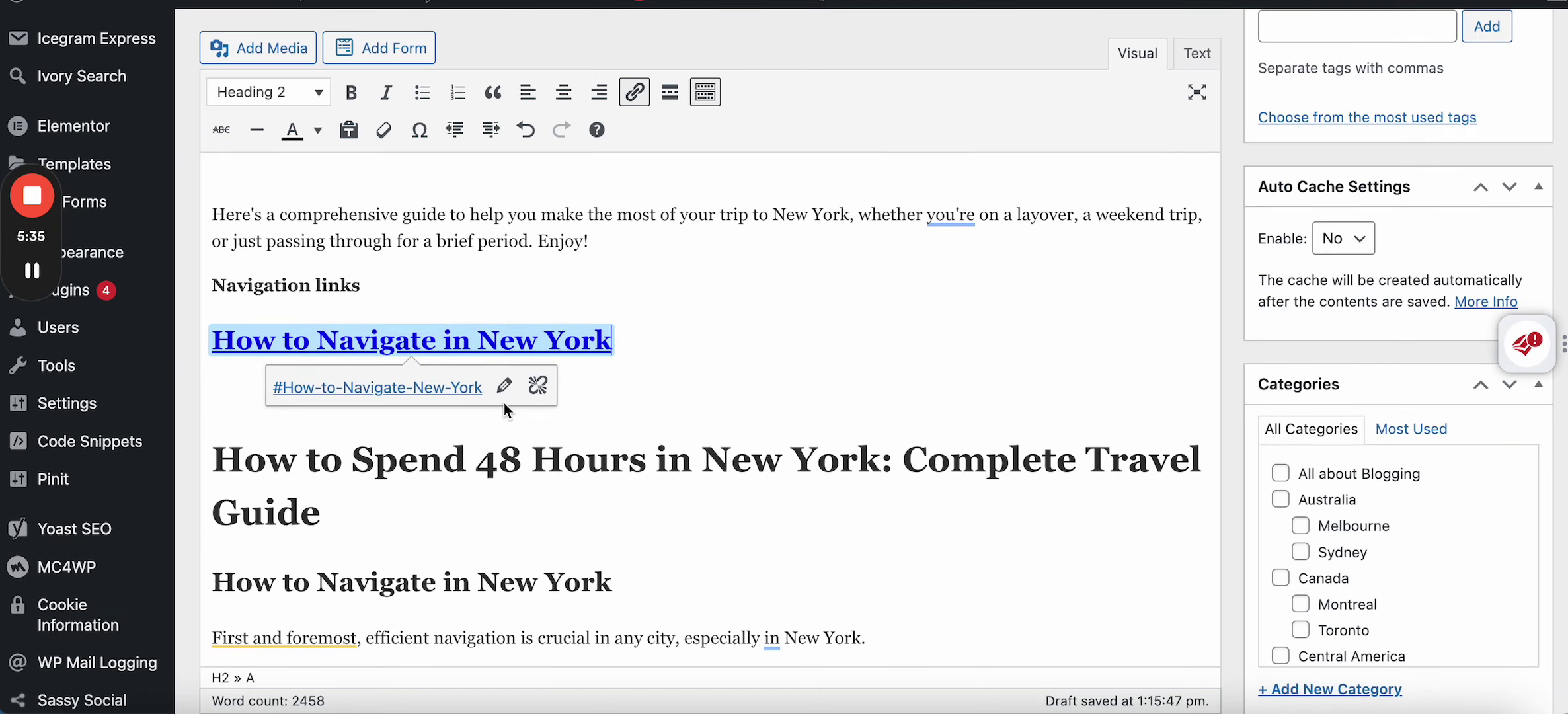
left_click(504, 386)
key("super+c")
Step: In the Text view, add id="How-to-Navigate-New-York" to the original heading's h2 tag
left_click(744, 380)
left_click_drag(217, 584, 355, 583)
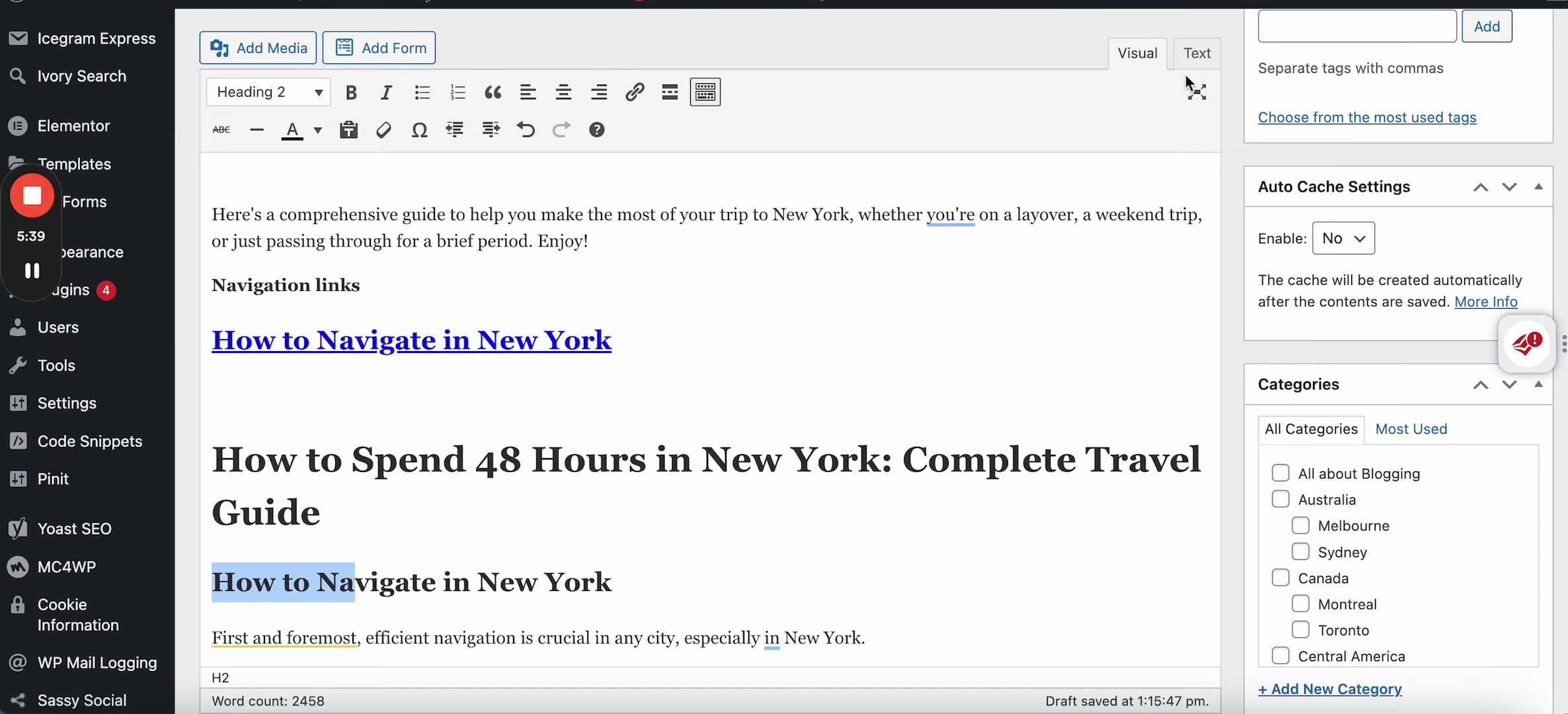
left_click(1195, 53)
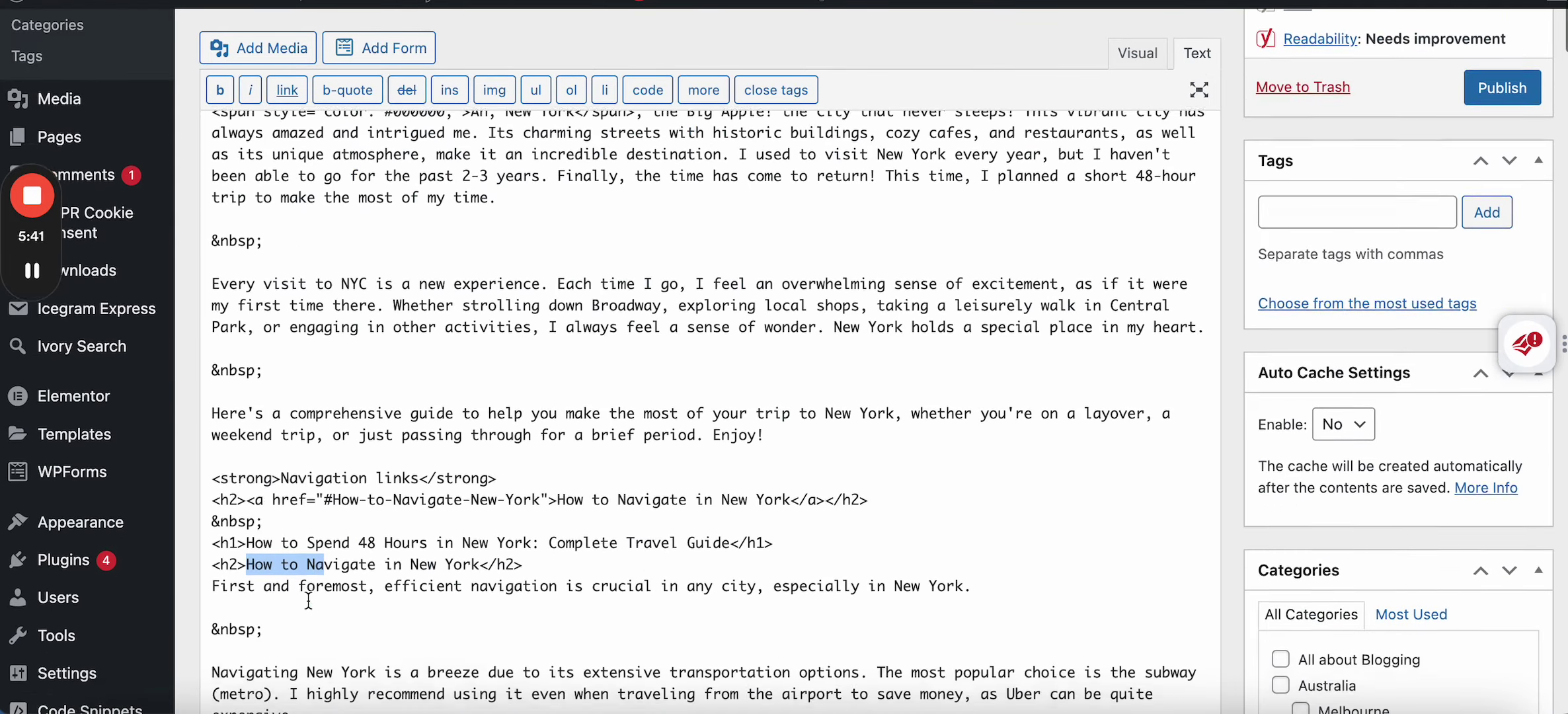
left_click(239, 562)
type("id=")
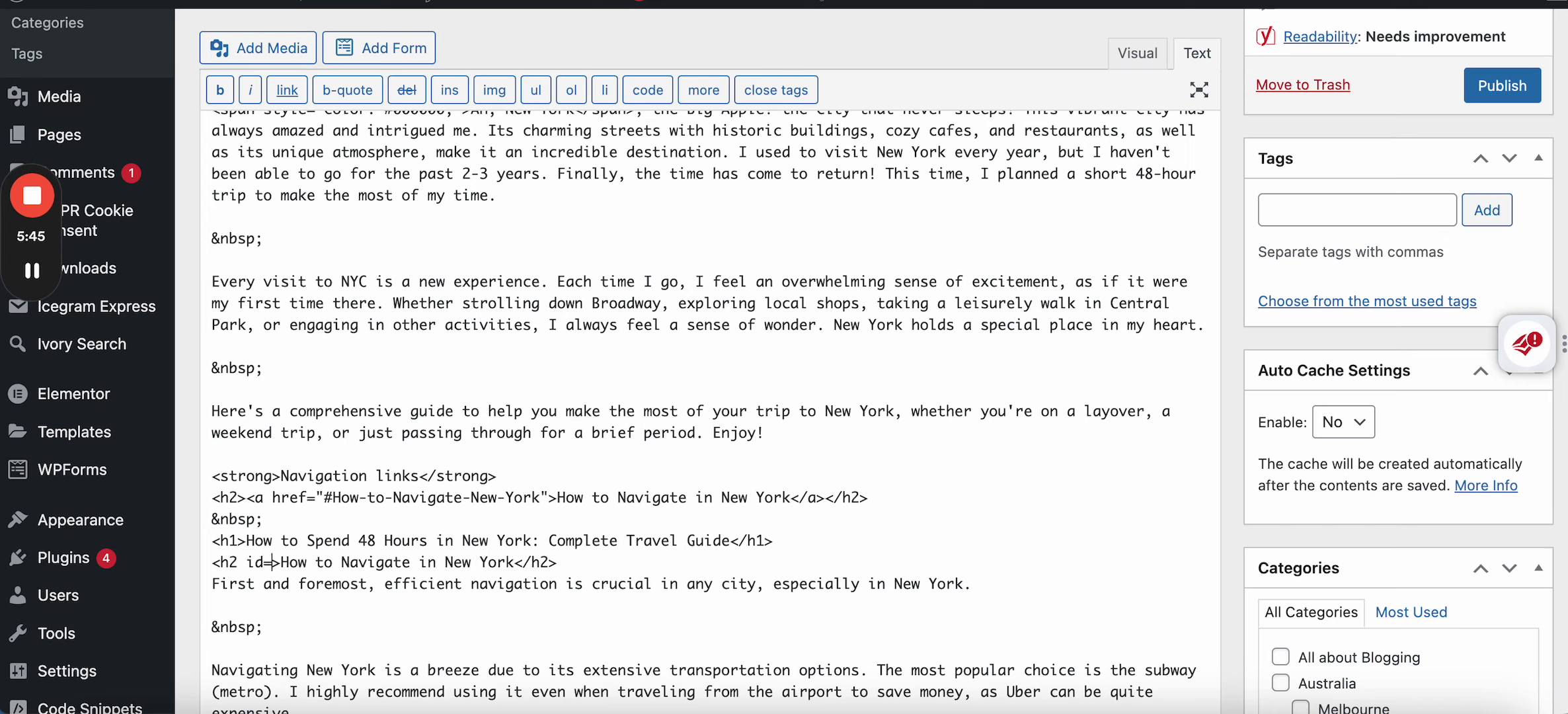
type("\"\"")
key("super+v")
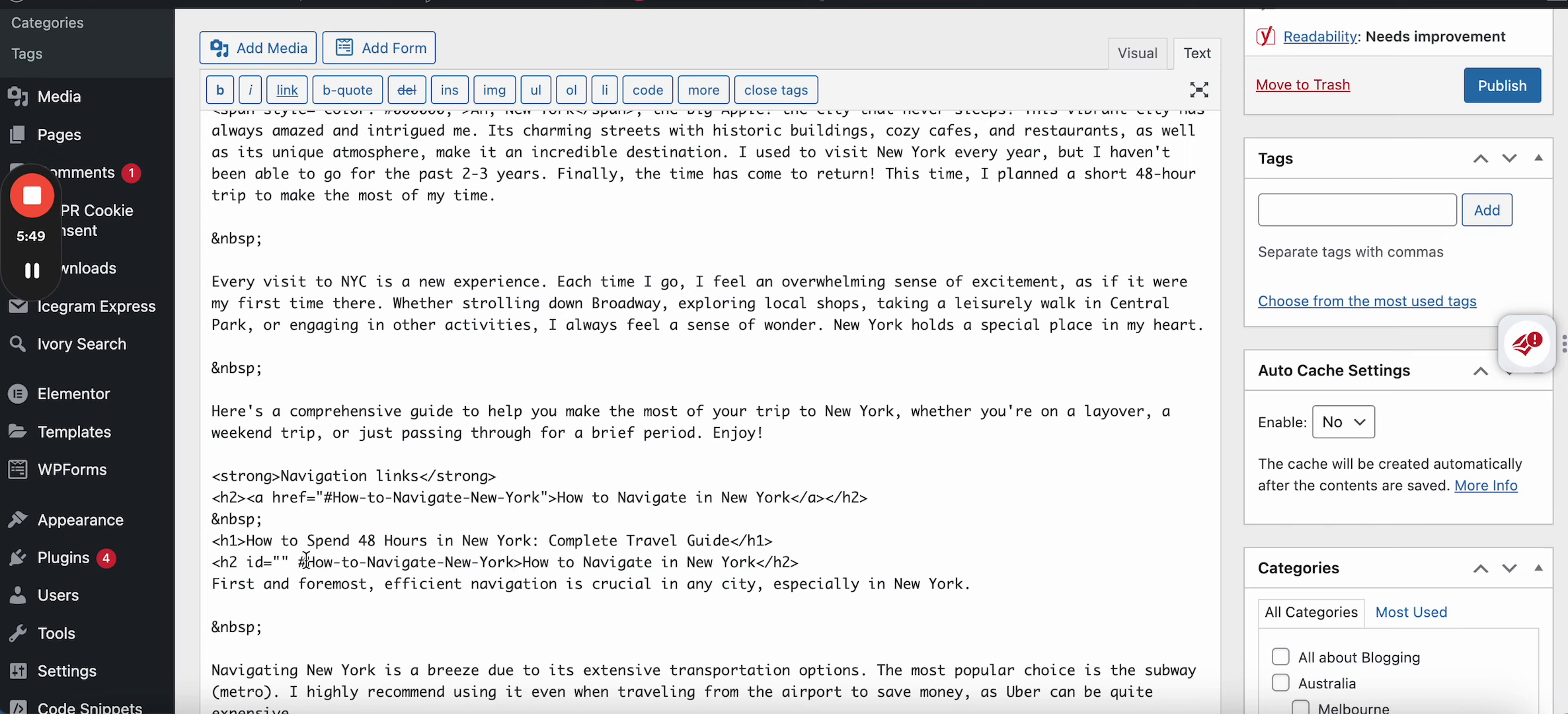
left_click(306, 562)
key("BackSpace")
key("BackSpace")
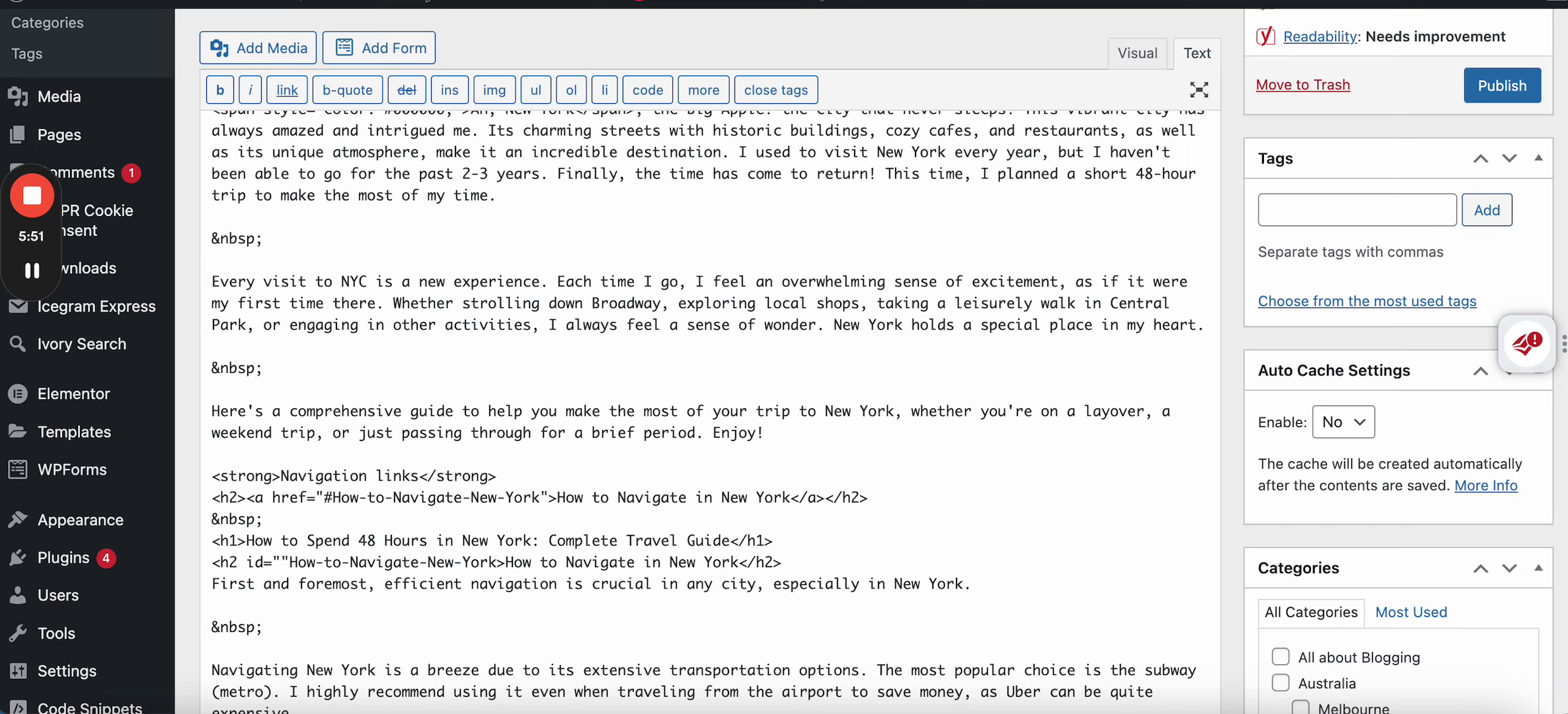
key("BackSpace")
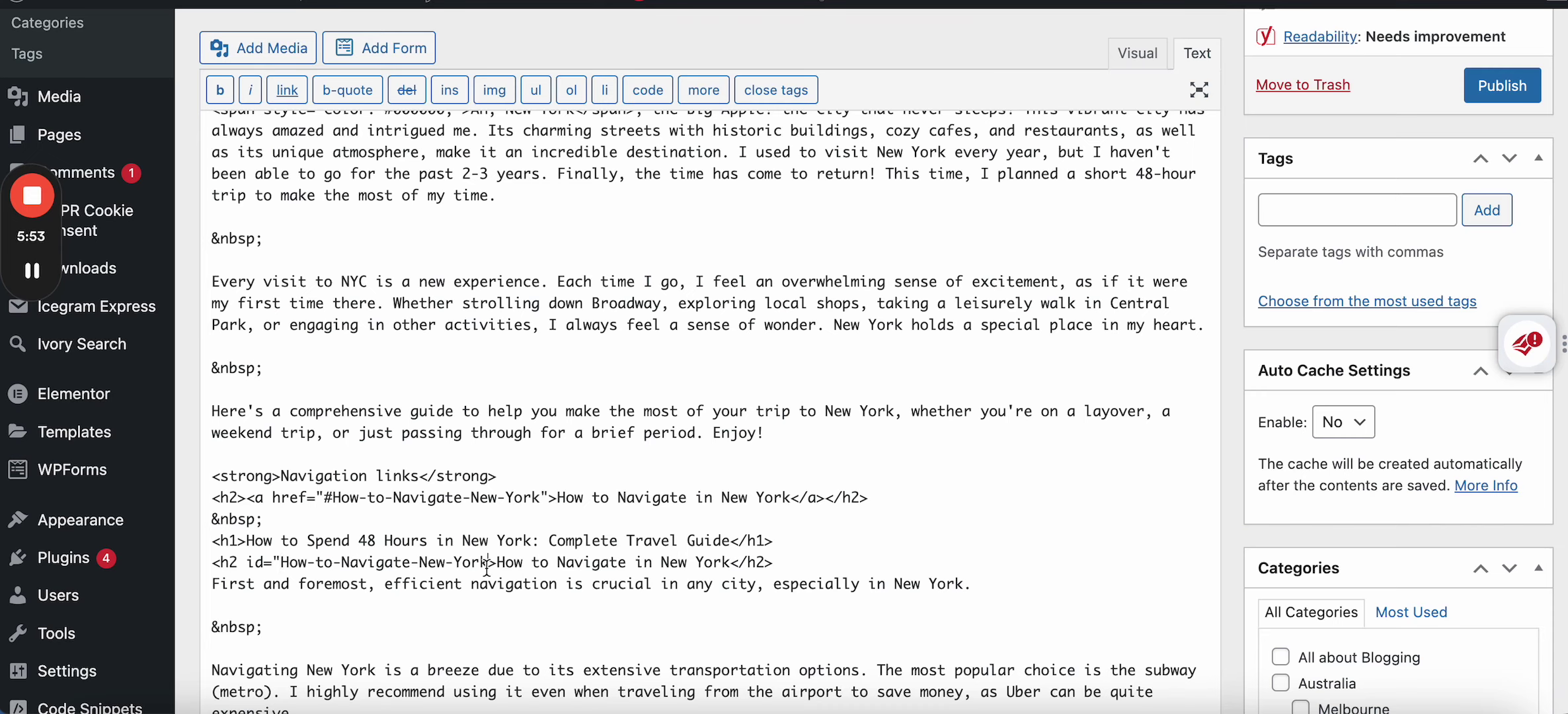
left_click(487, 562)
type("\"")
left_click(1137, 54)
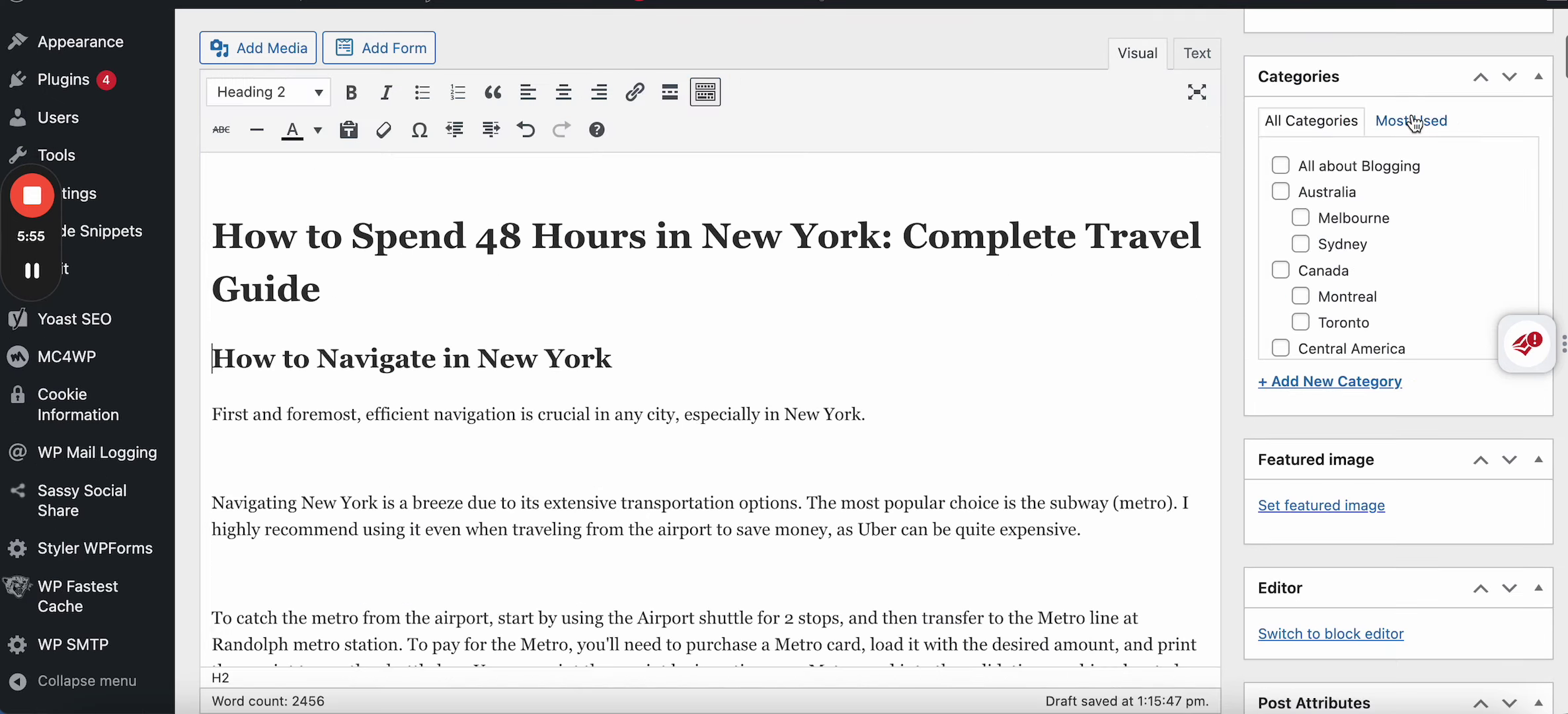
scroll(1412, 113, "up", 3)
scroll(1453, 191, "up", 15)
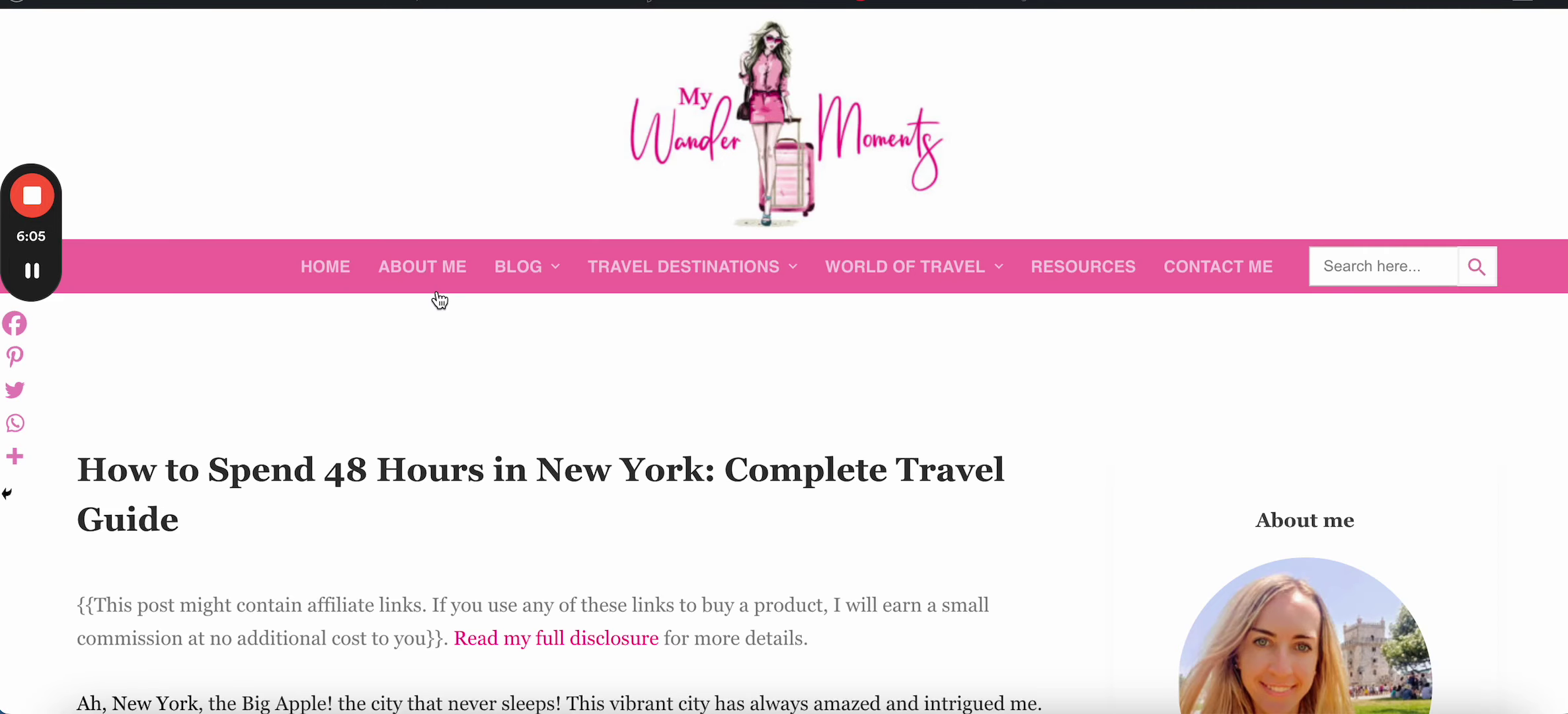
scroll(438, 297, "down", 6)
scroll(437, 292, "down", 10)
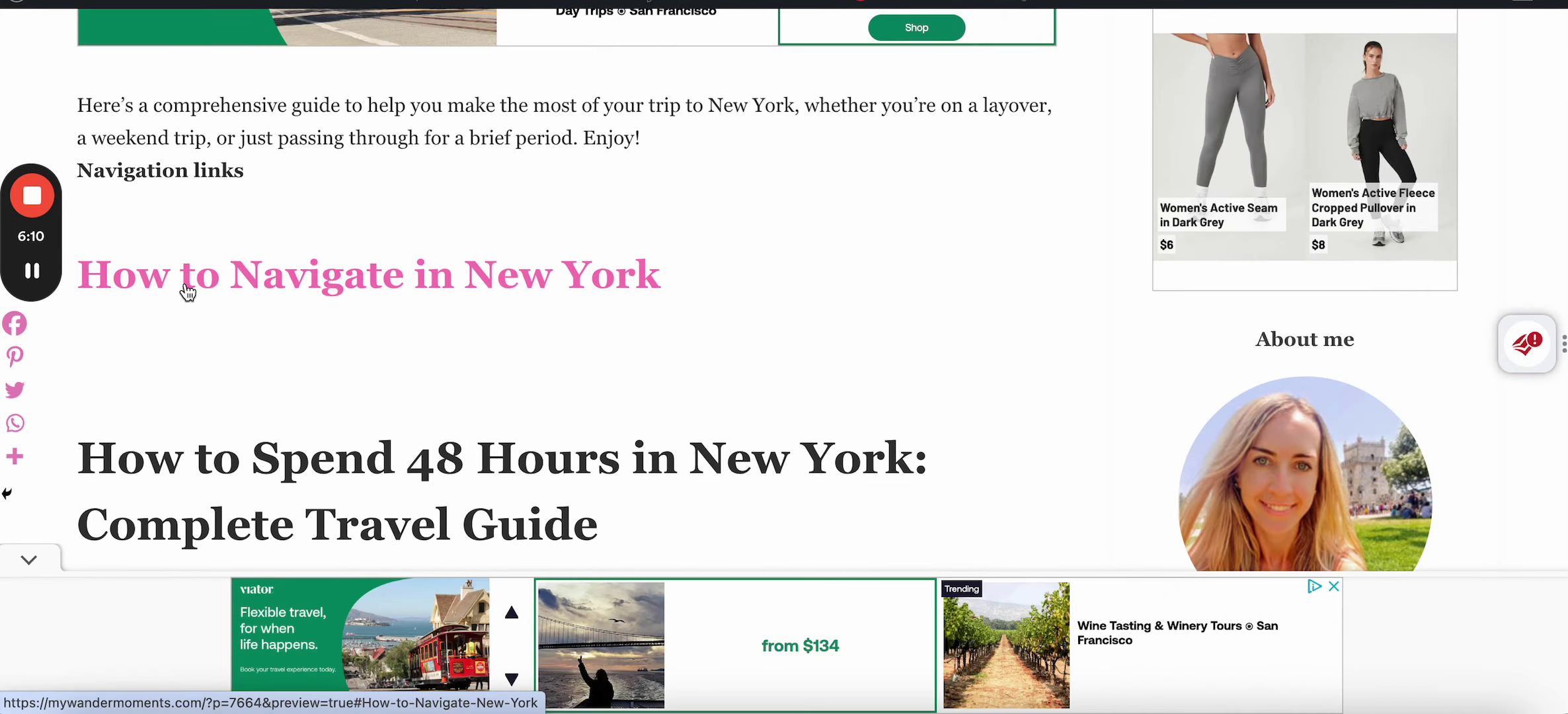
left_click(247, 287)
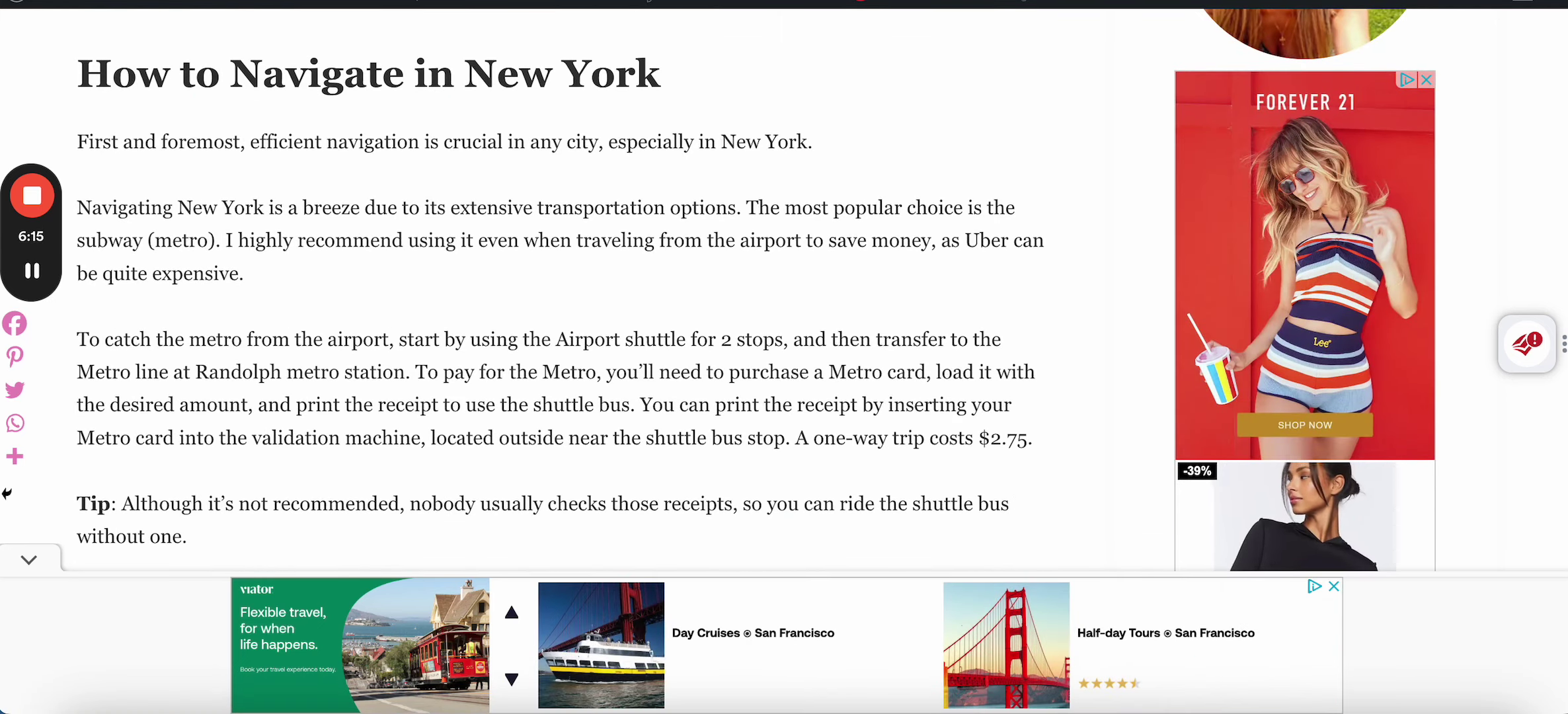
key("ctrl+Tab")
Step: Bold the 'Final Thoughts' line near the end of the post
scroll(463, 493, "down", 20)
scroll(470, 496, "down", 15)
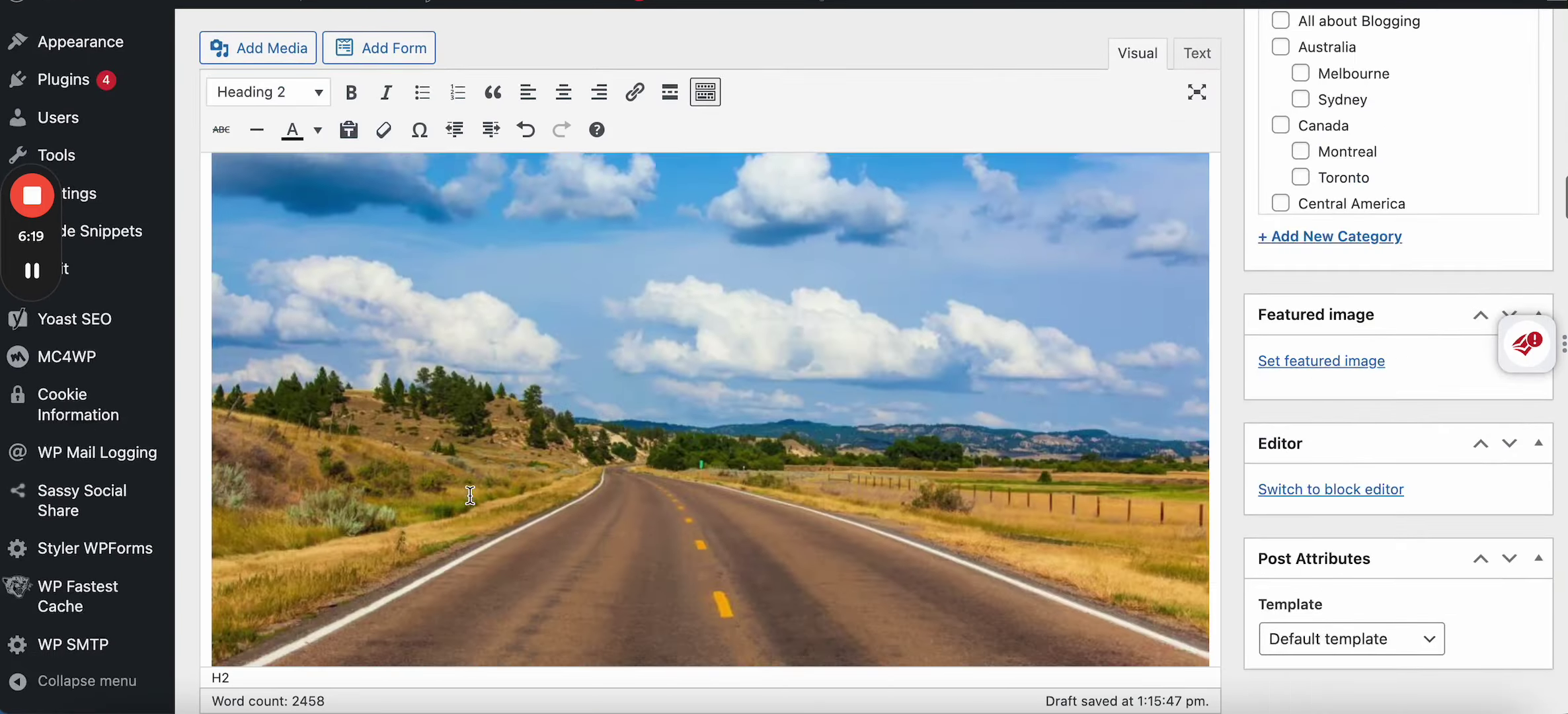
scroll(470, 495, "down", 15)
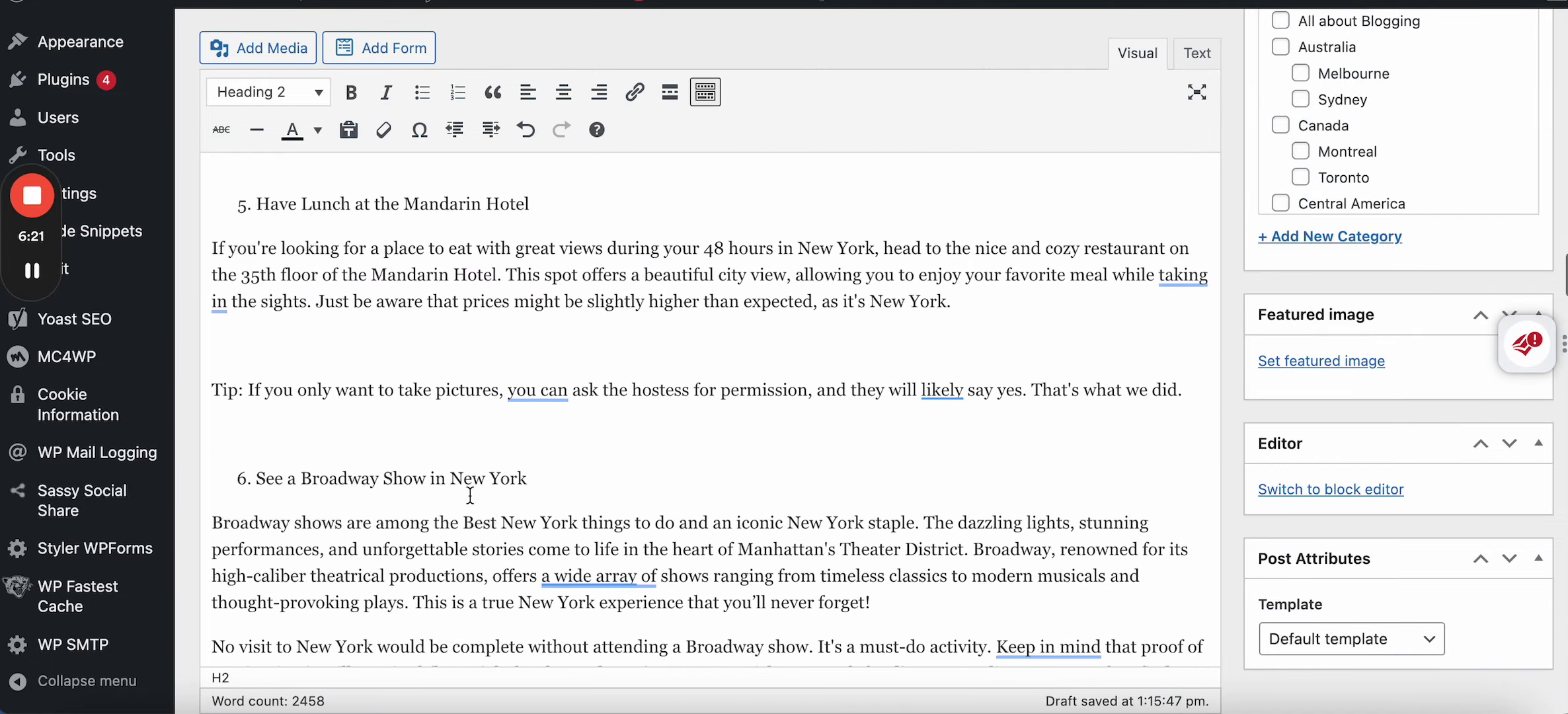
scroll(470, 495, "down", 15)
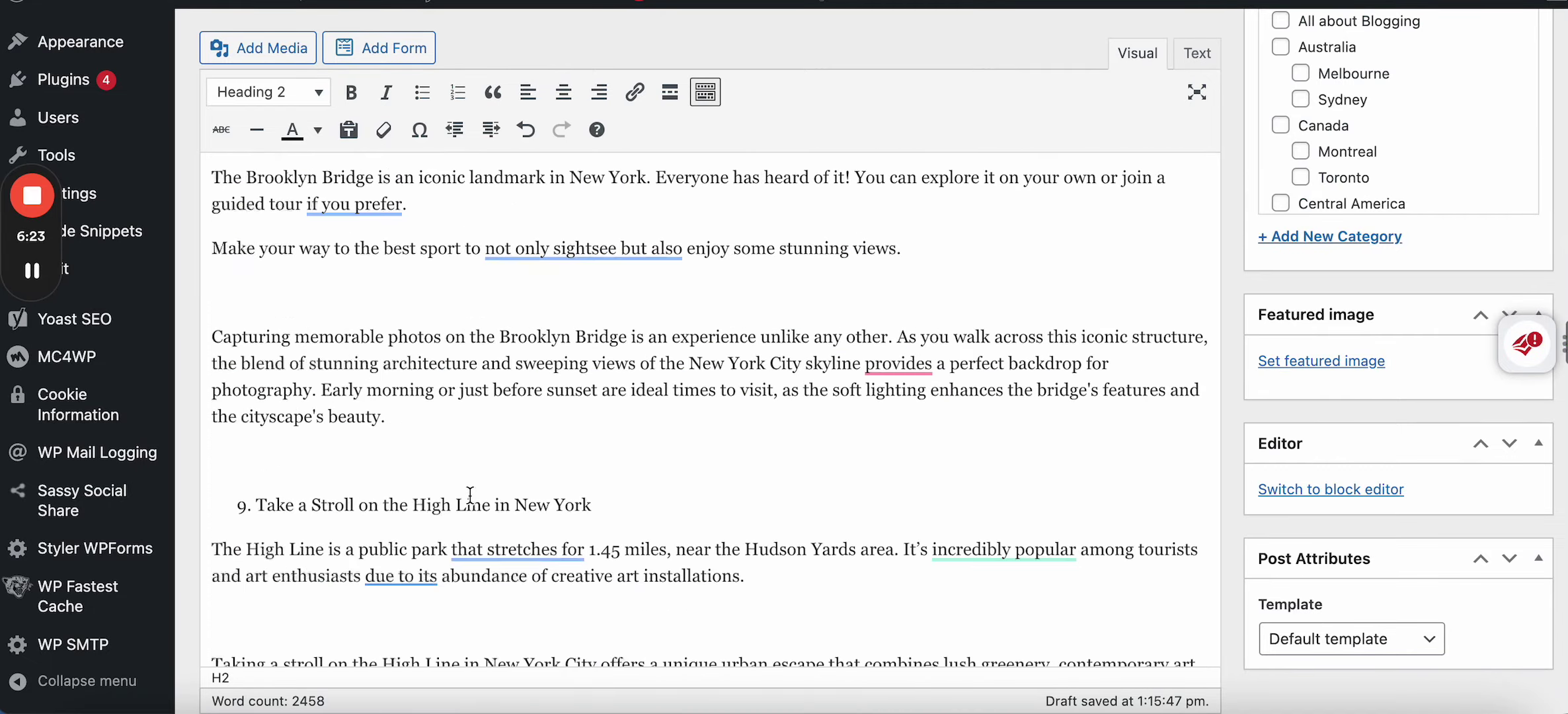
scroll(470, 495, "down", 10)
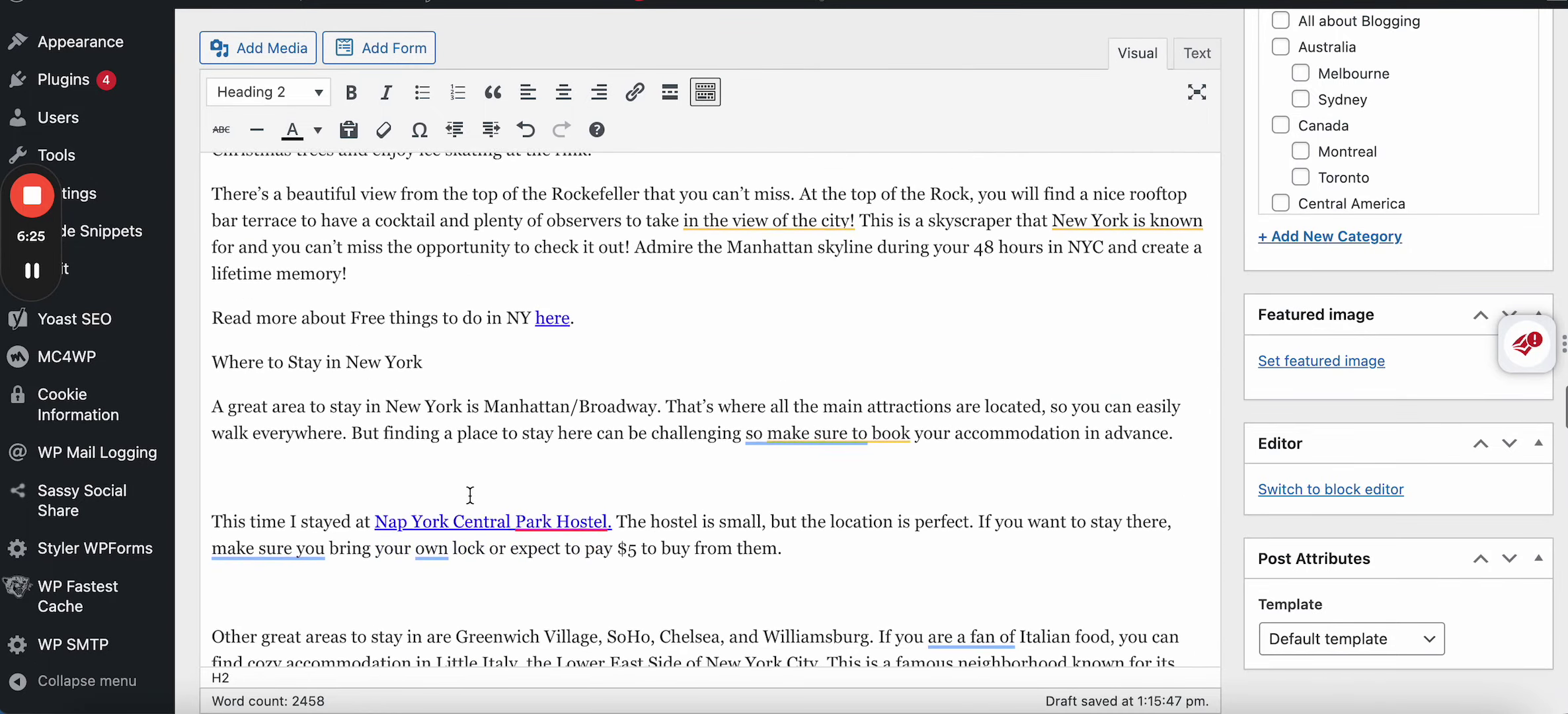
scroll(470, 494, "down", 15)
scroll(470, 494, "down", 1)
left_click_drag(342, 309, 207, 307)
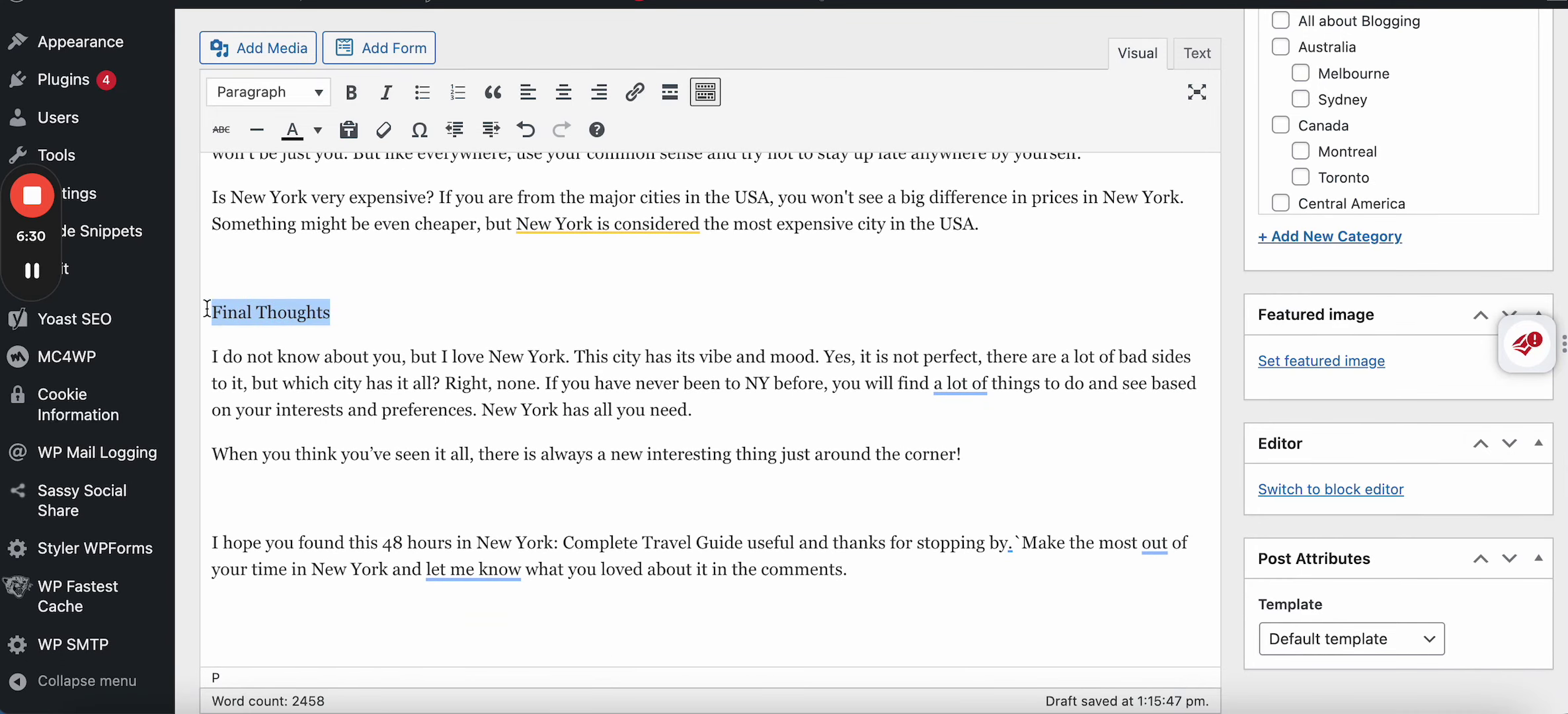
left_click(351, 92)
scroll(557, 443, "down", 5)
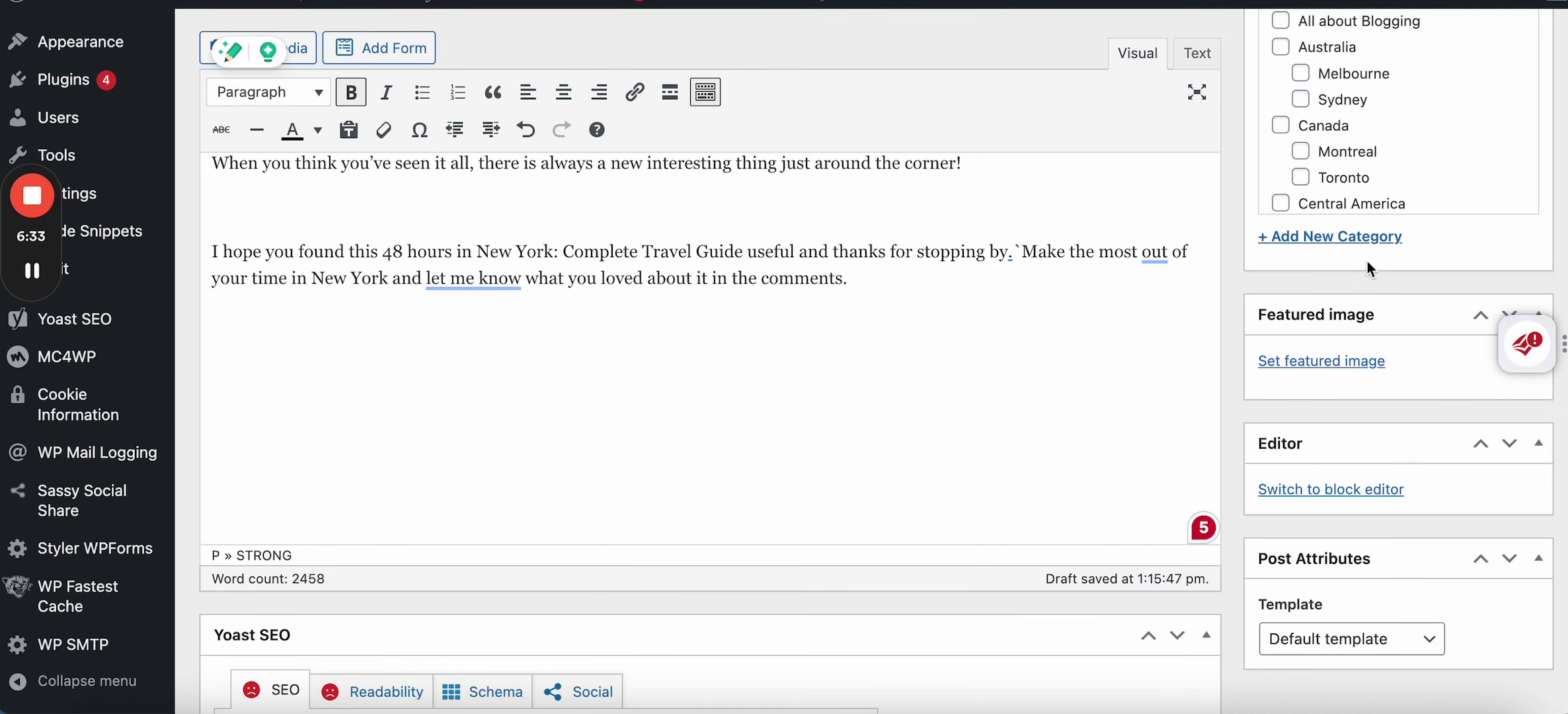
scroll(1406, 225, "up", 10)
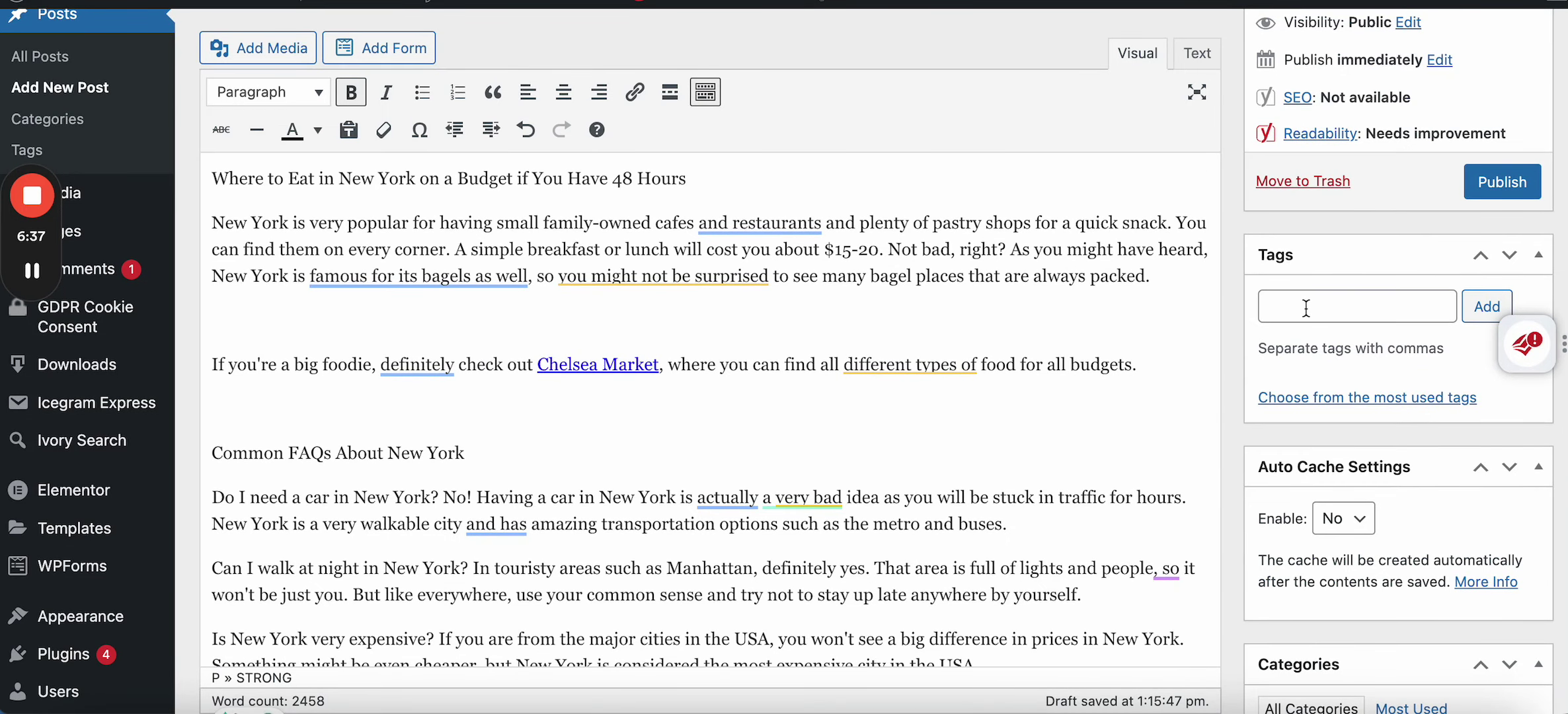
Step: Add 'new york travel' in the sidebar Tags box
left_click(1307, 308)
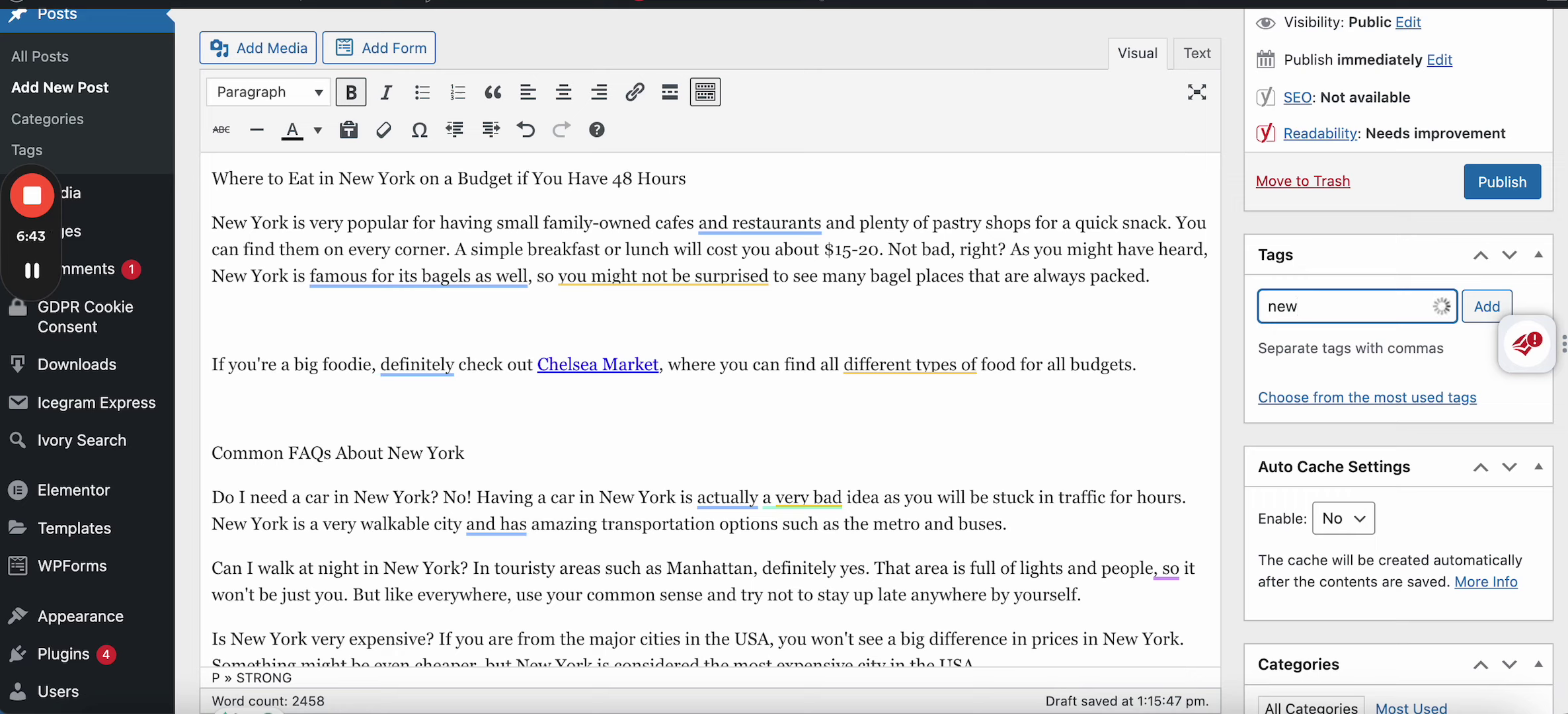
type("york")
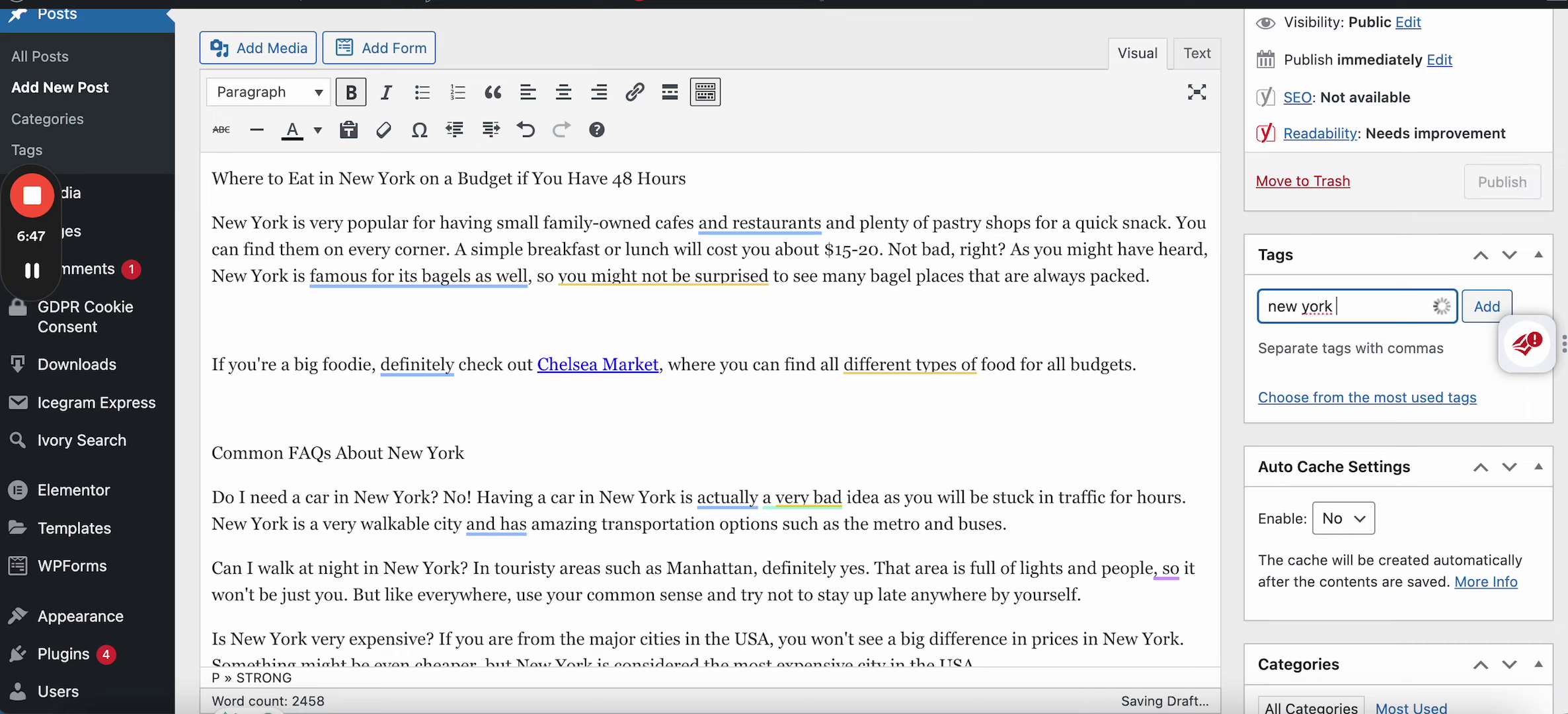
type(" travel")
left_click(1484, 306)
scroll(1357, 491, "down", 4)
scroll(1357, 490, "down", 3)
scroll(1369, 516, "up", 3)
scroll(1375, 336, "down", 2)
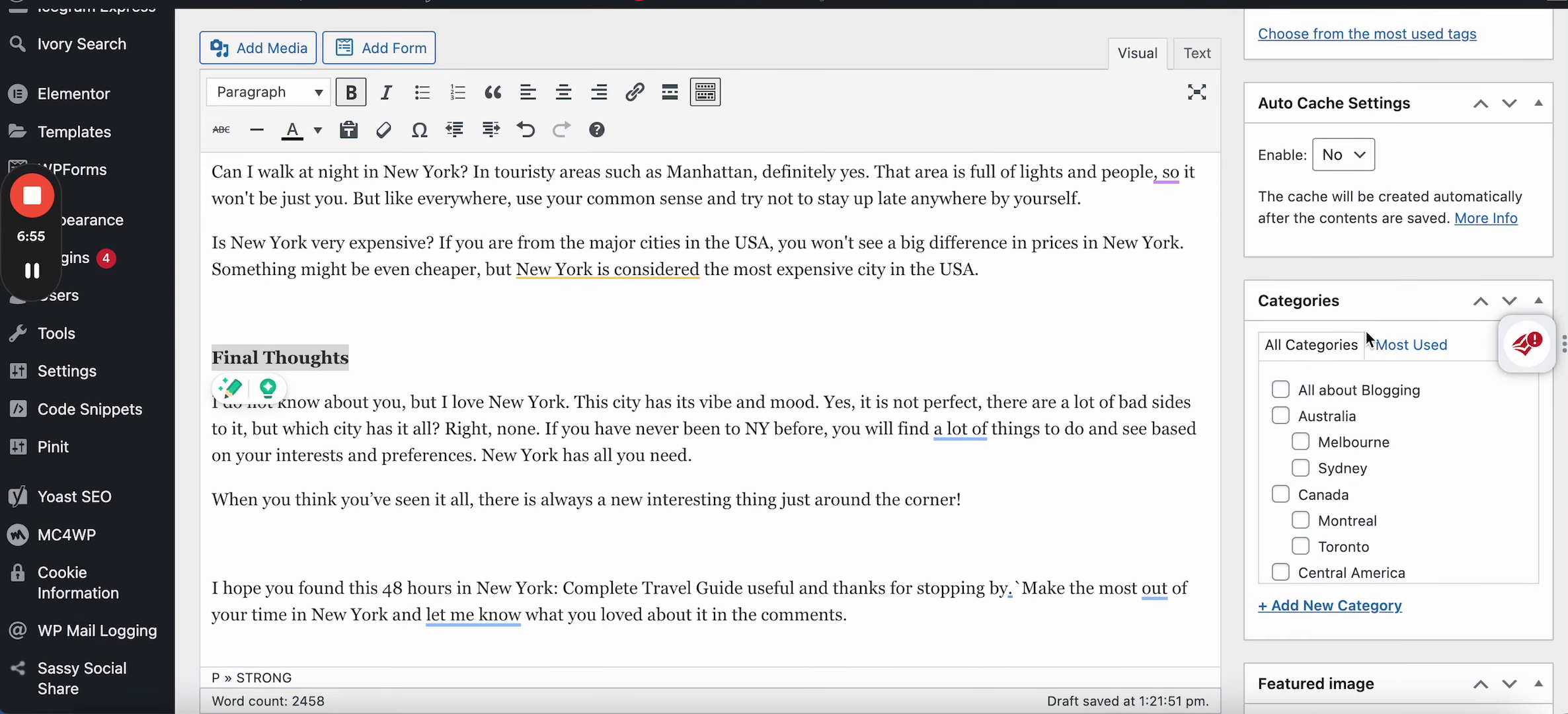
scroll(1386, 502, "down", 4)
scroll(1433, 637, "down", 4)
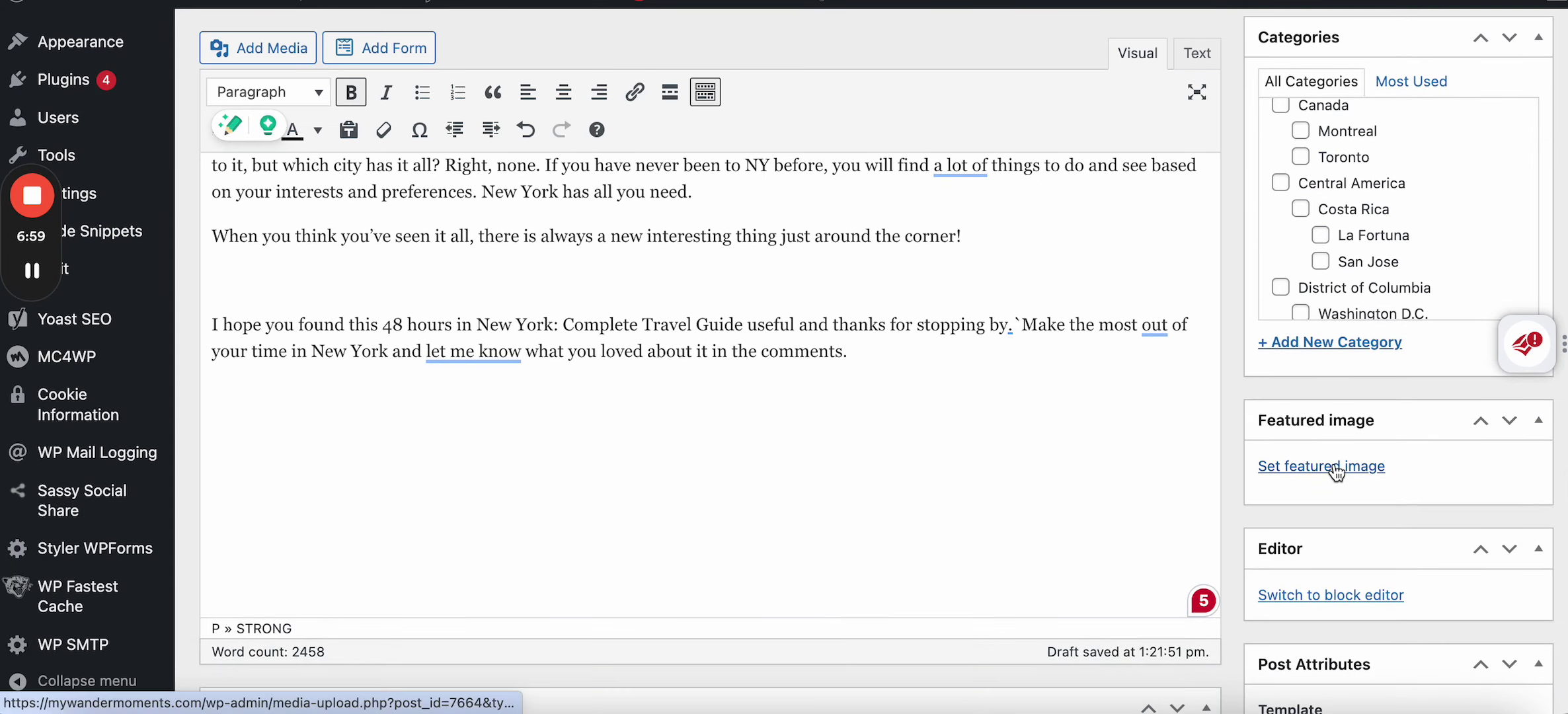
Step: Pick the beach photo with windswept trees as featured image and change its alt text to 'new york'
left_click(1334, 466)
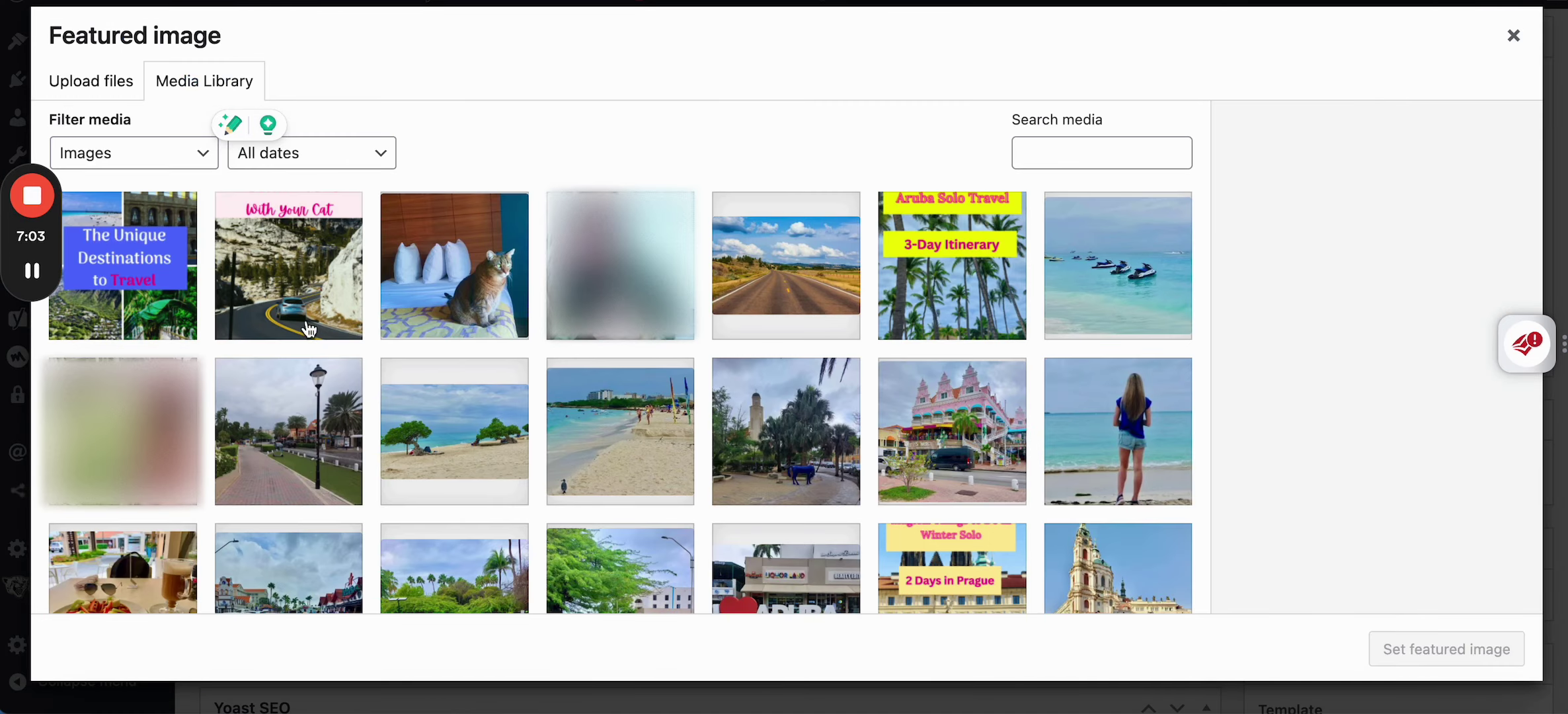
left_click(423, 470)
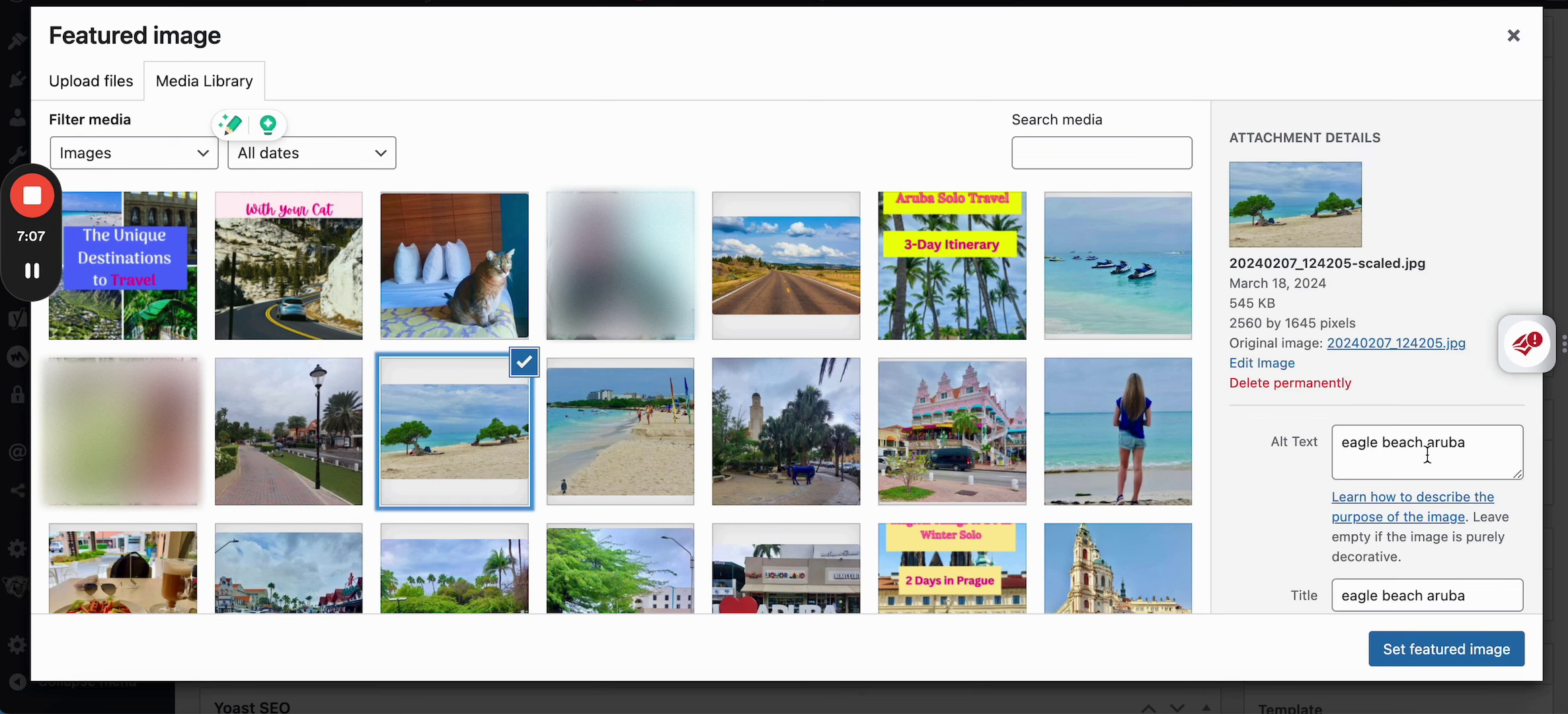
scroll(1427, 454, "down", 3)
scroll(1426, 449, "up", 3)
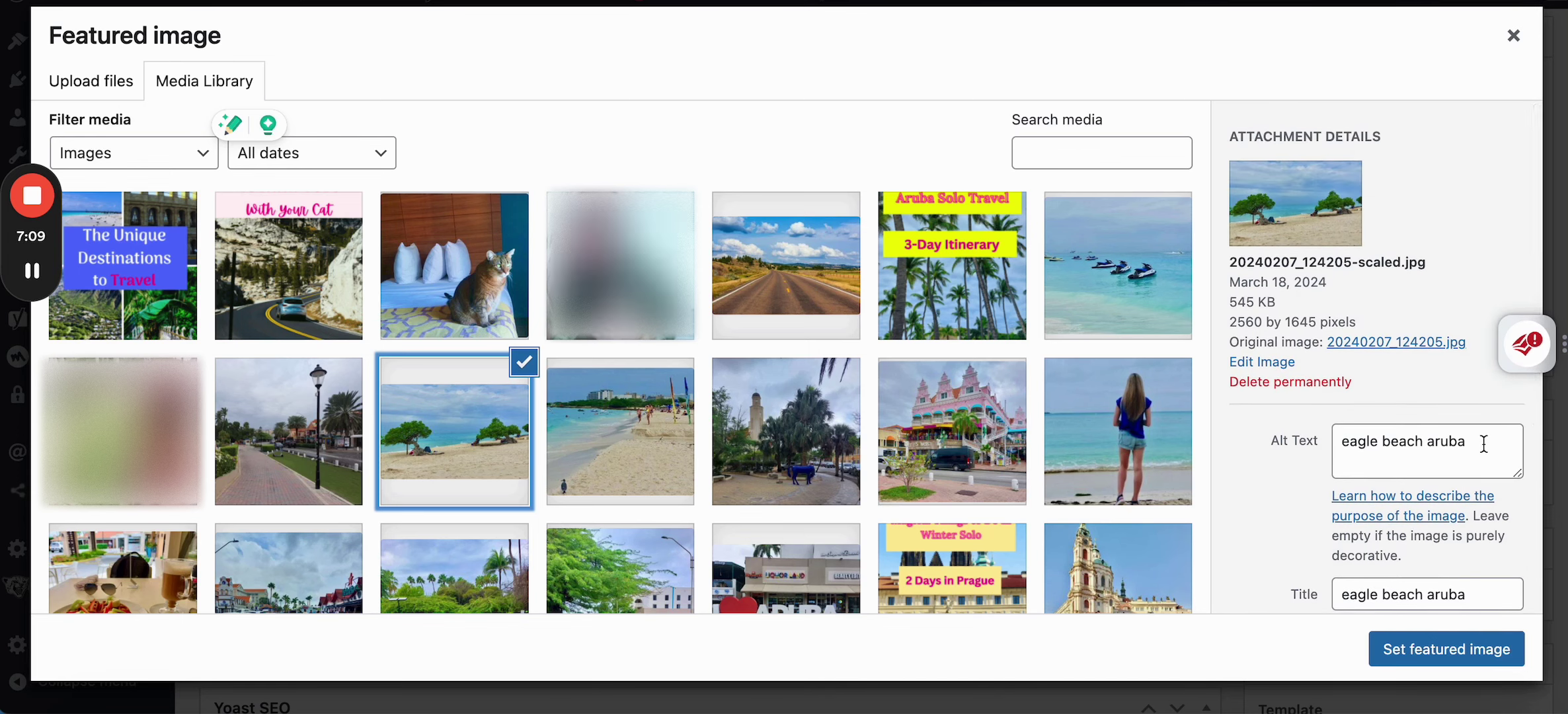
left_click_drag(1484, 444, 1292, 442)
type("new yok")
Step: Edit the photo's title and confirm the beach photo as the featured image
scroll(1388, 487, "down", 2)
left_click_drag(1492, 521, 1284, 511)
type("new y")
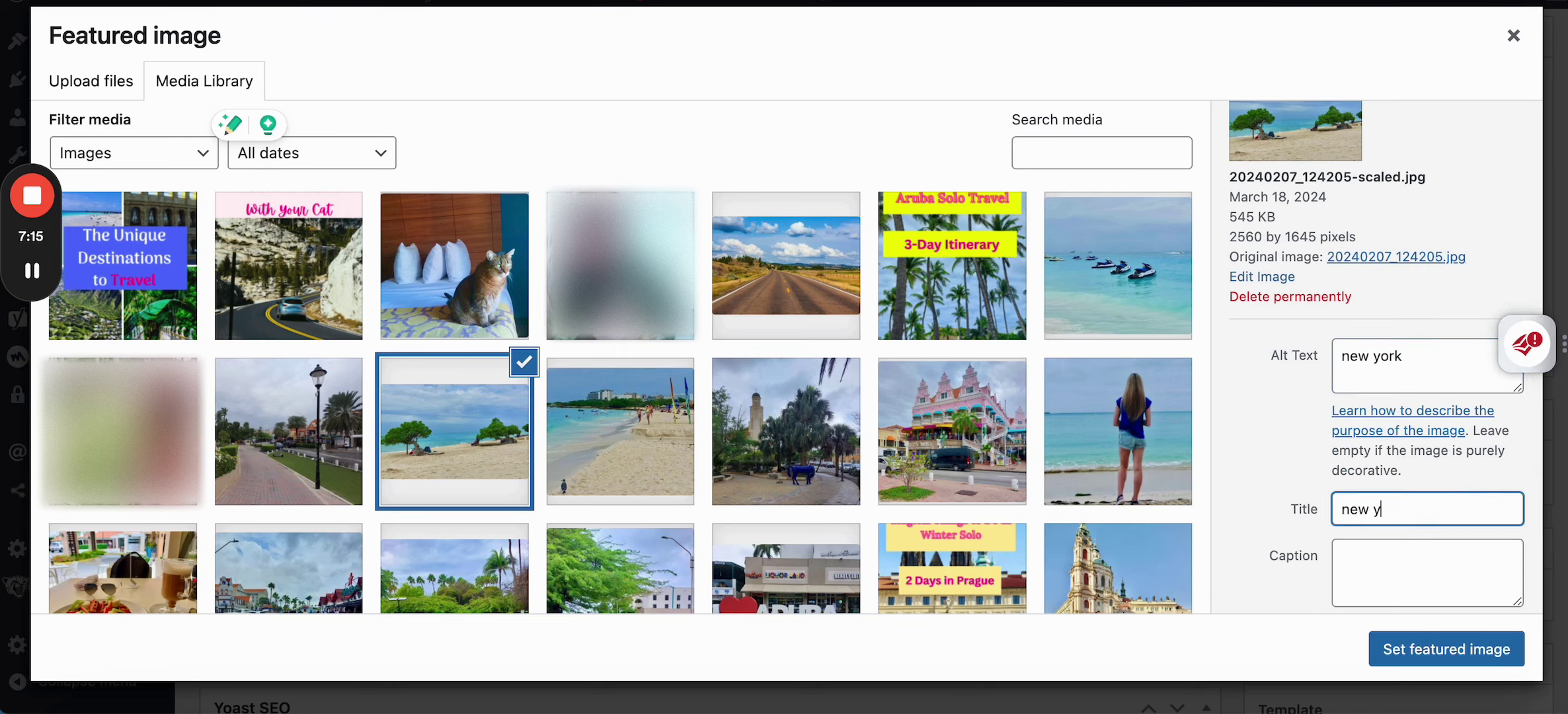
left_click(1418, 651)
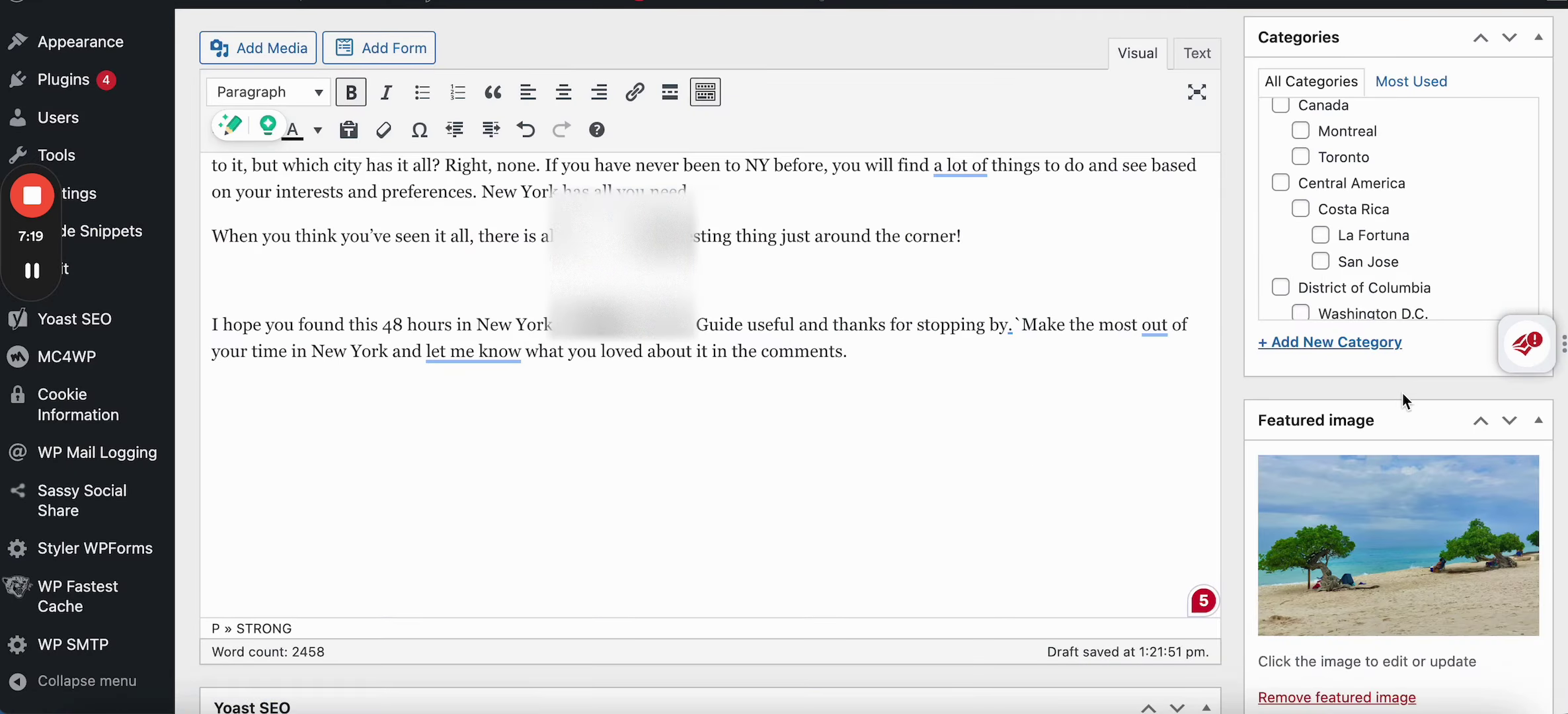
scroll(1393, 531, "down", 2)
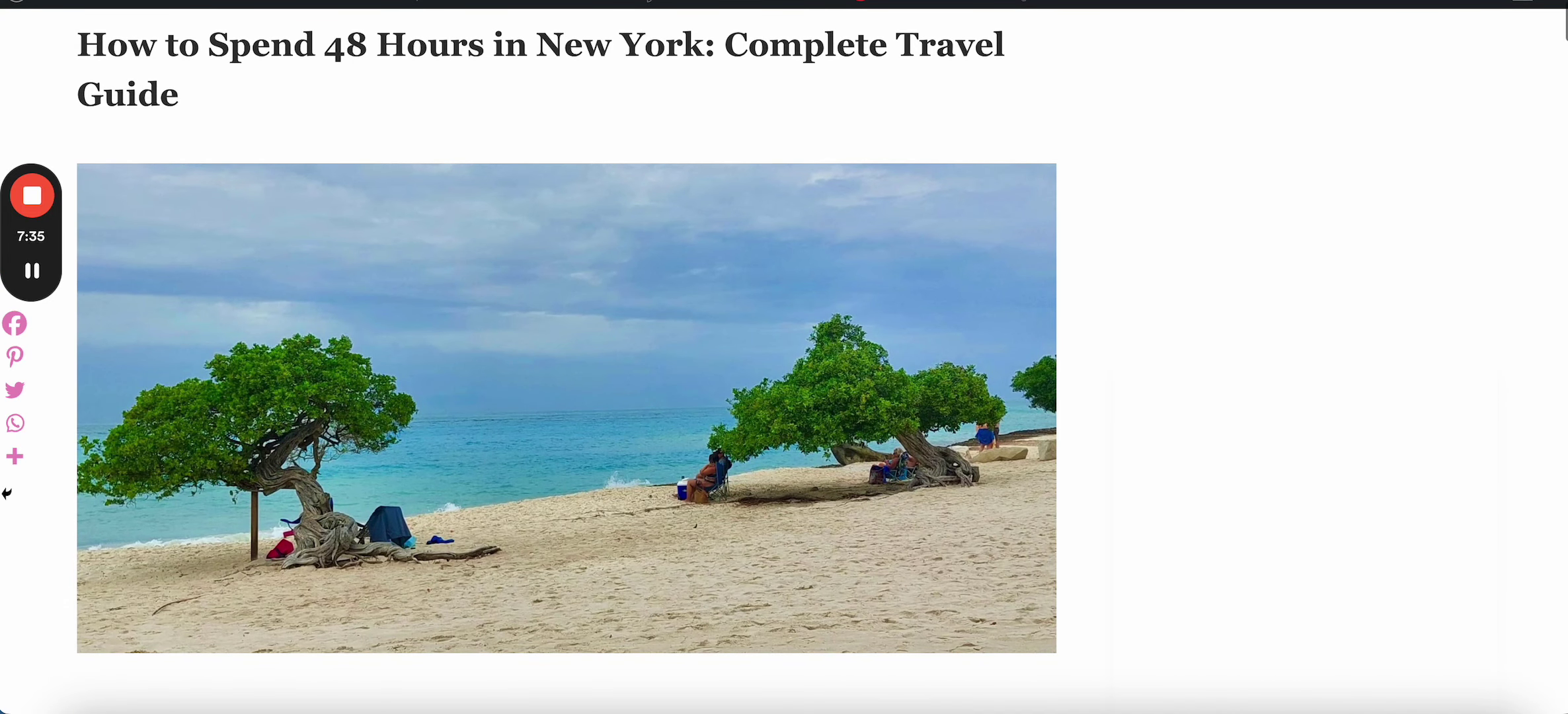
Step: Return to the editor and copy the post title 'How to Spend 48 Hours in New York'
key("ctrl+w")
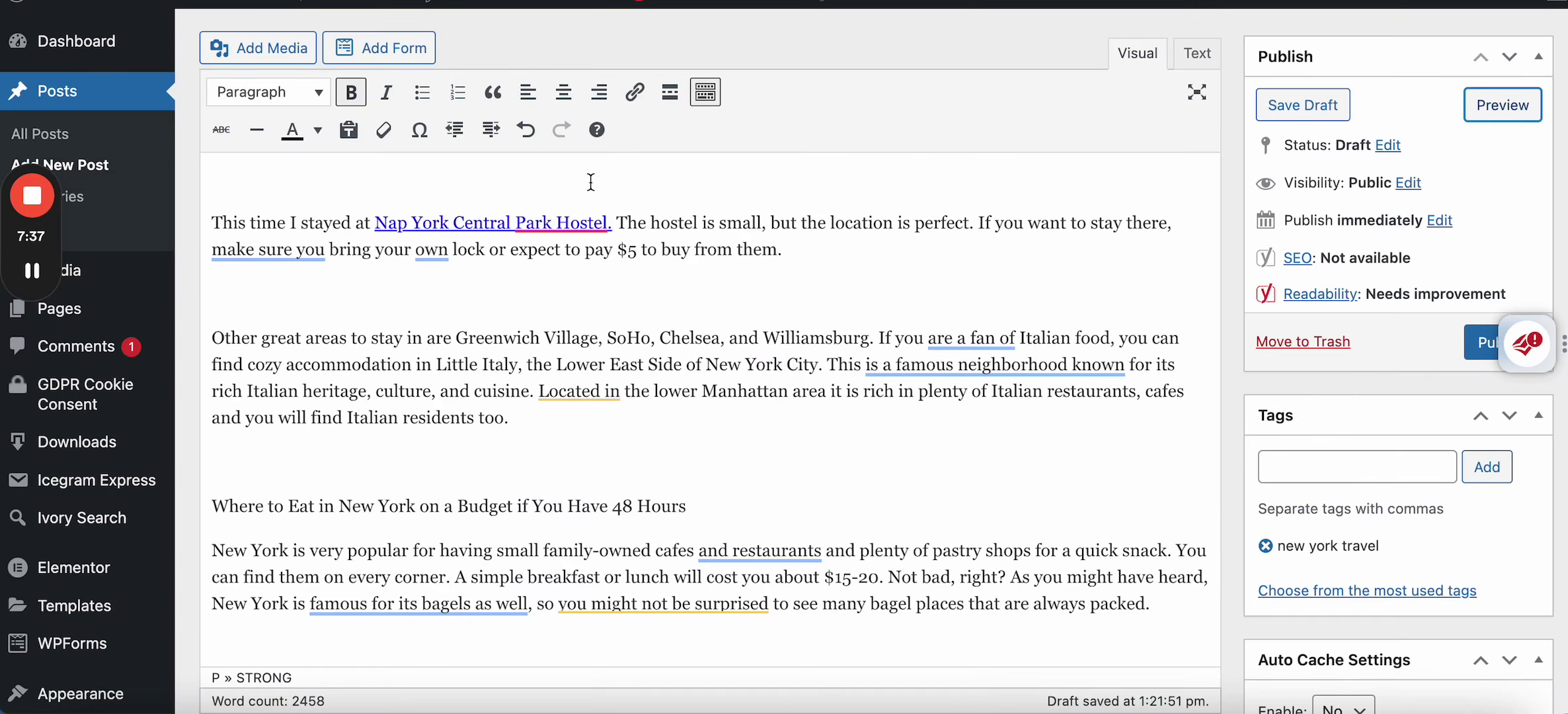
scroll(1282, 513, "down", 12)
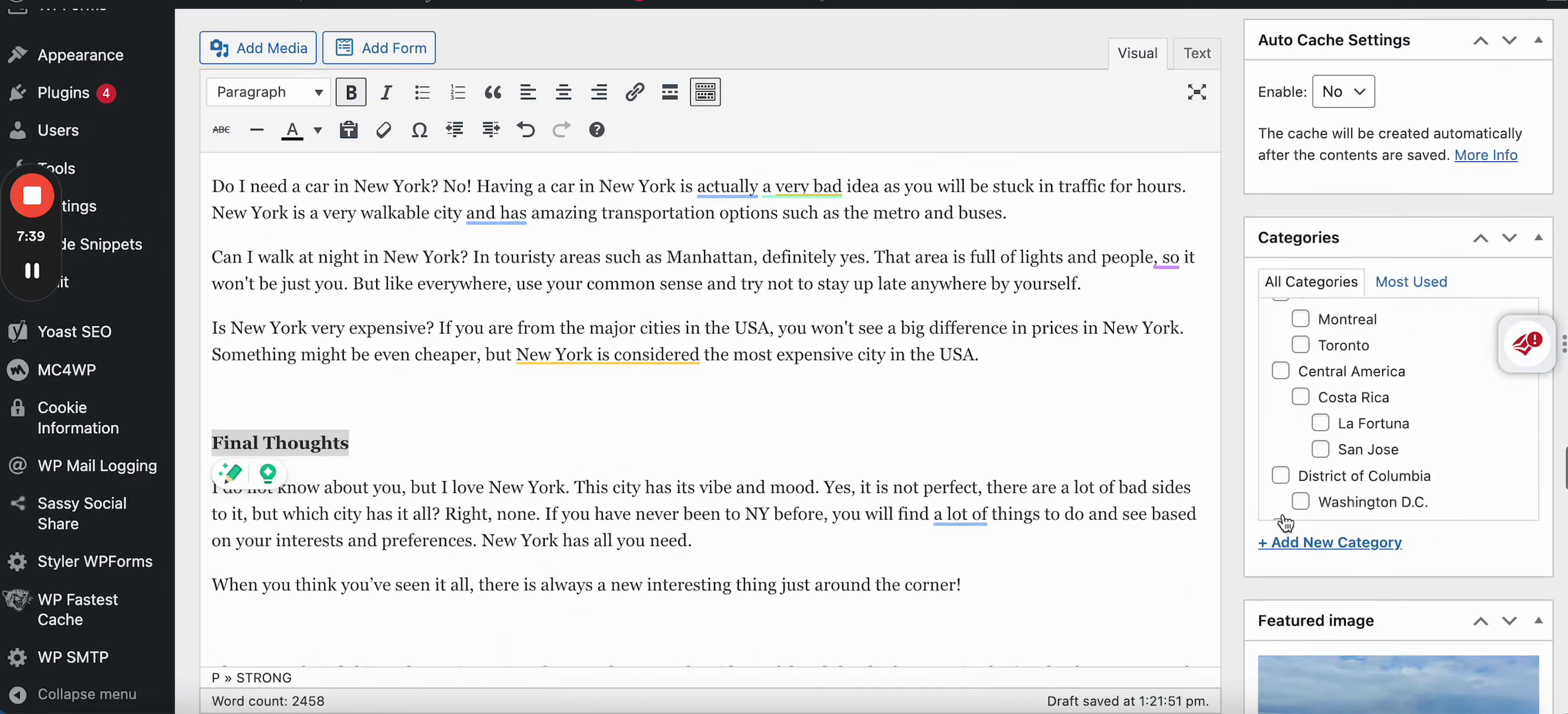
scroll(1403, 587, "down", 5)
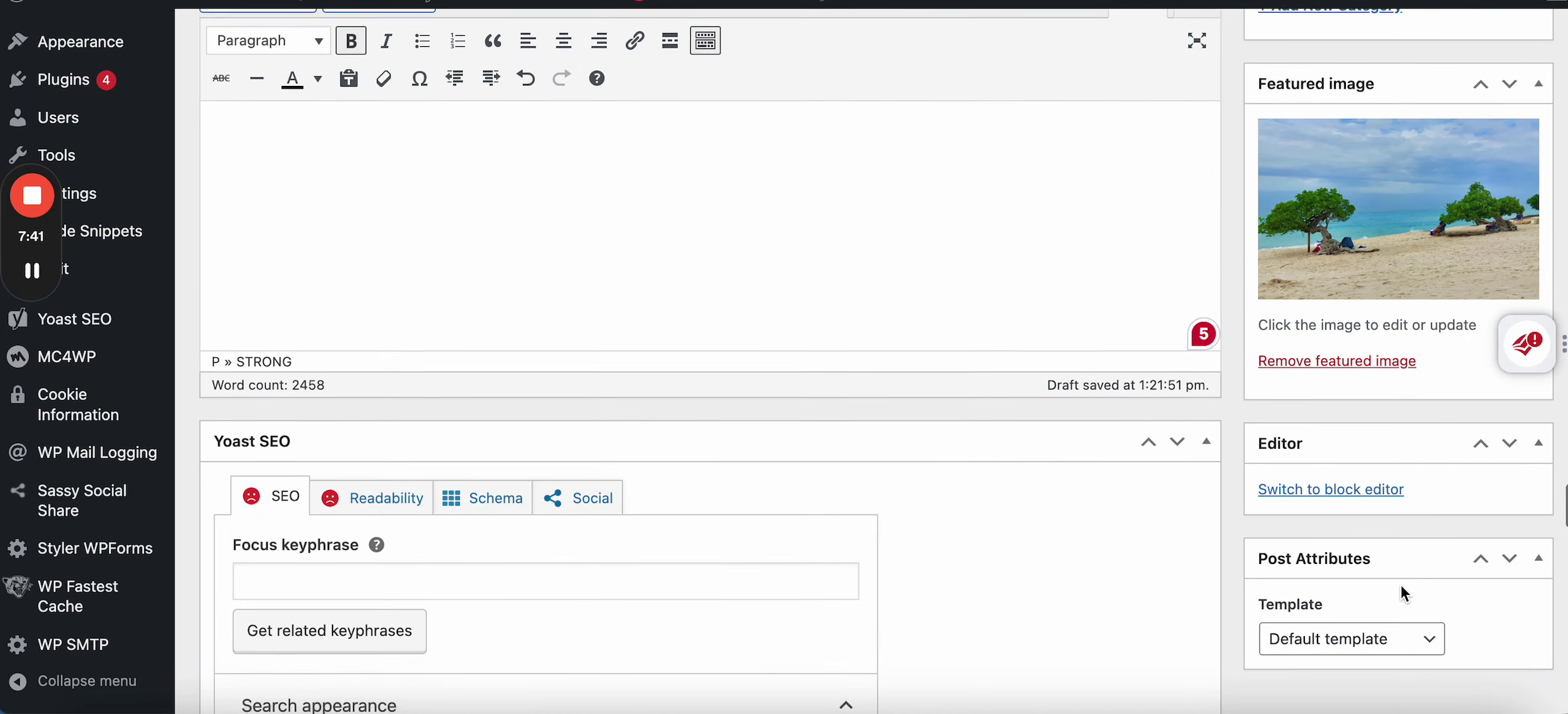
scroll(717, 423, "down", 4)
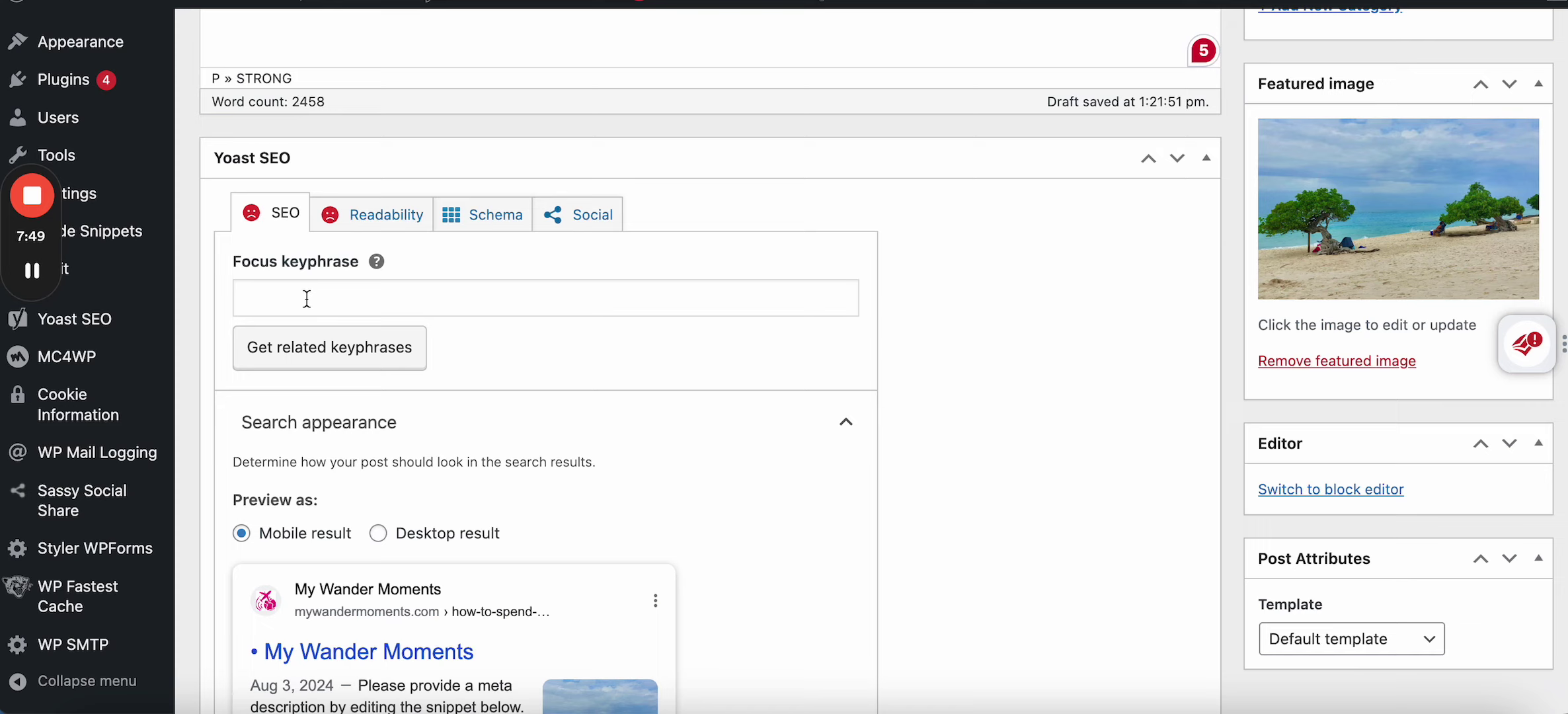
scroll(310, 298, "down", 1)
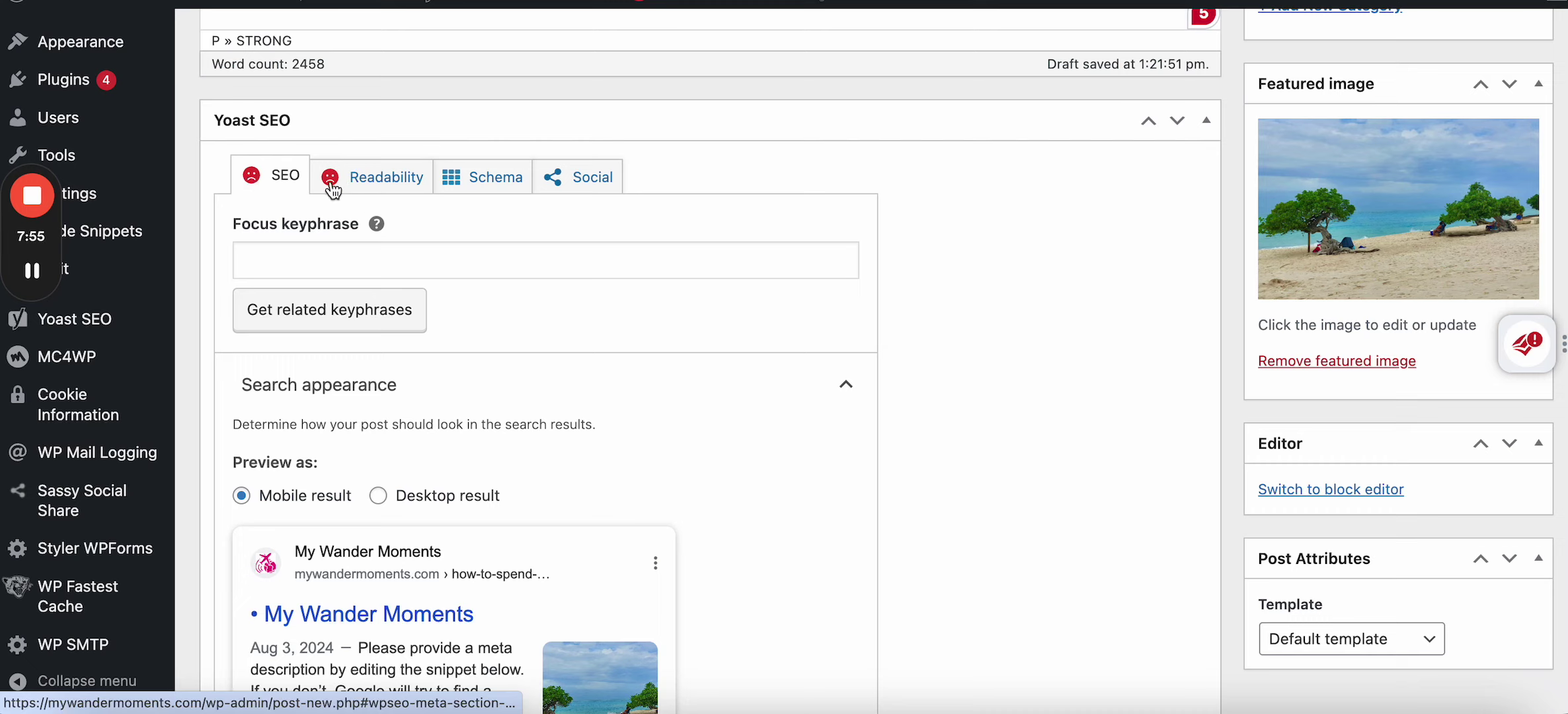
scroll(381, 268, "down", 10)
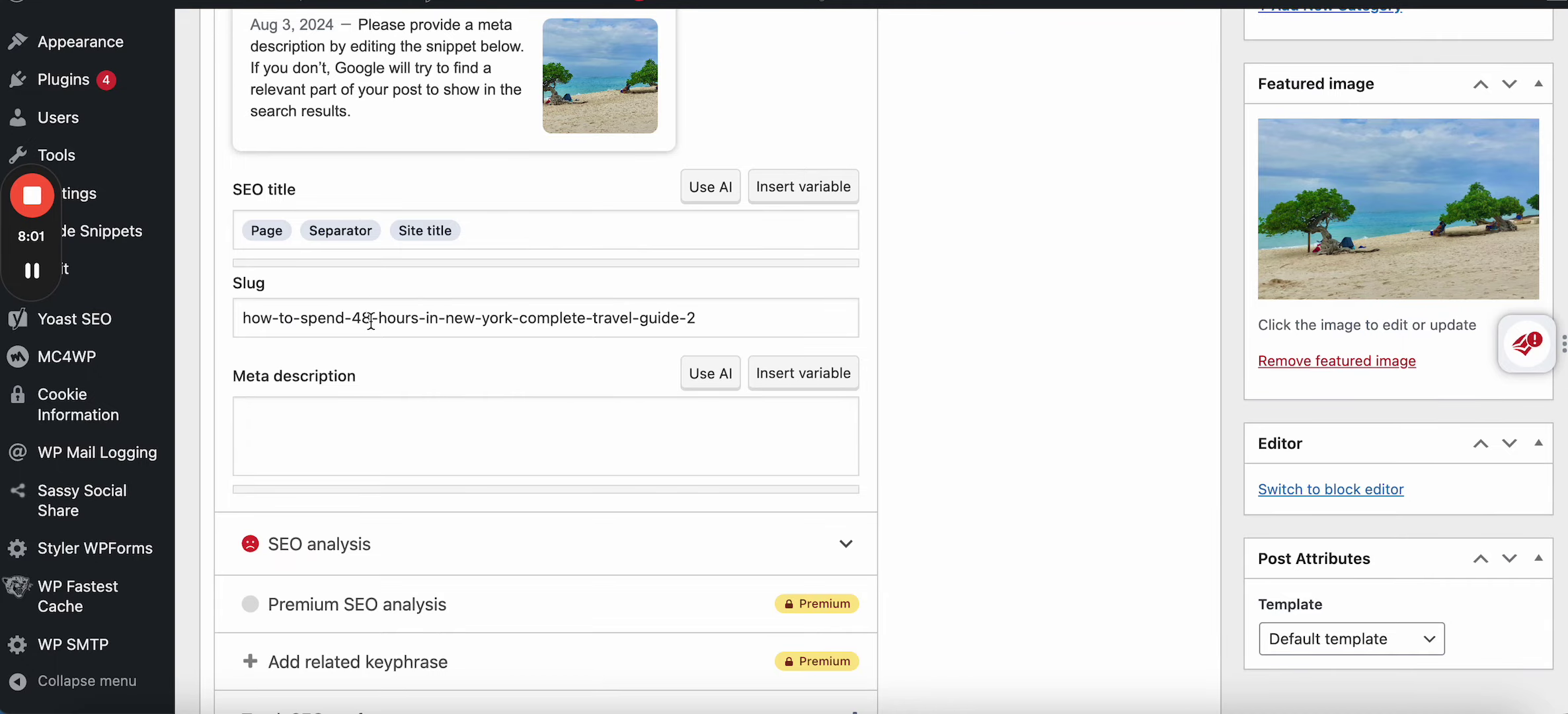
scroll(487, 264, "up", 20)
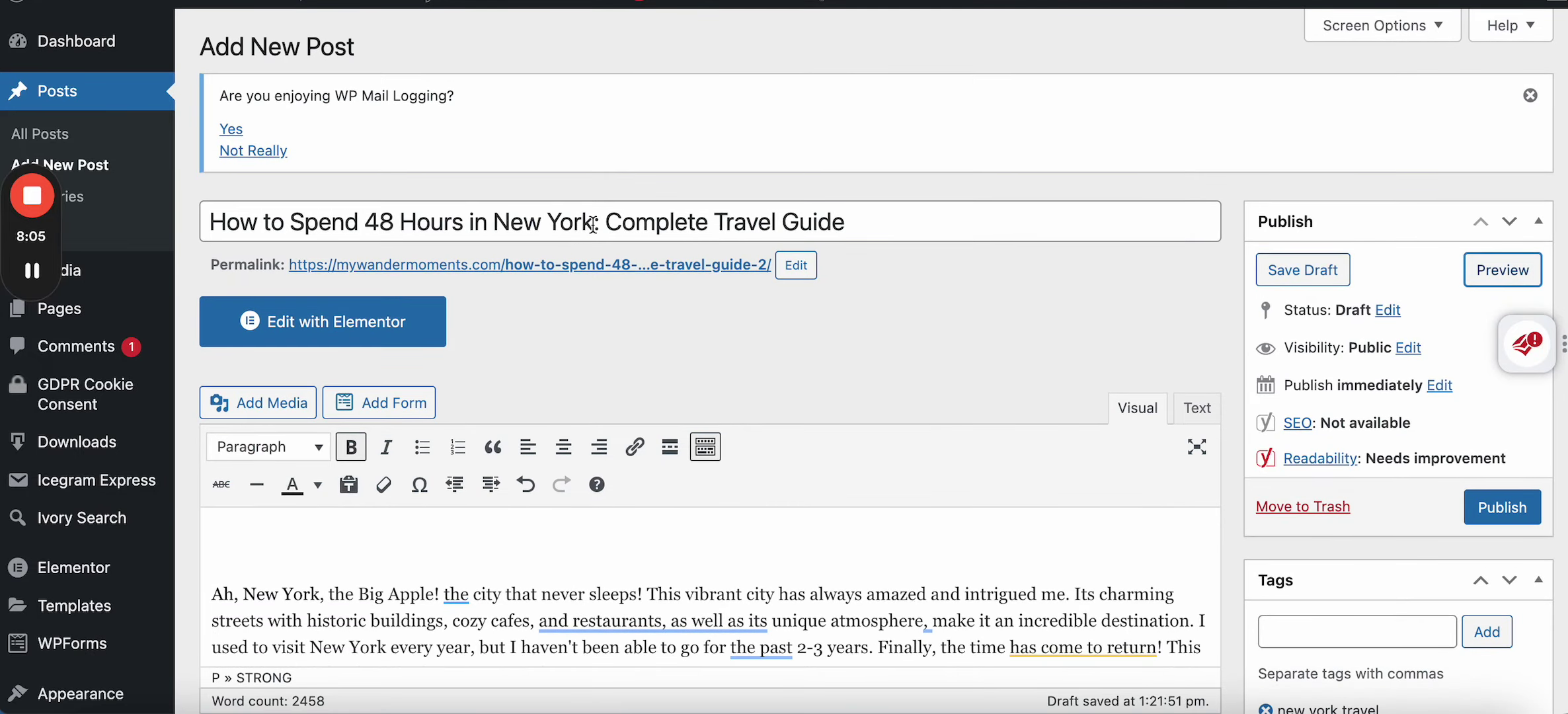
left_click_drag(593, 223, 208, 218)
key("super+c")
Step: Paste the copied title at the start of the Yoast SEO title
scroll(355, 357, "down", 20)
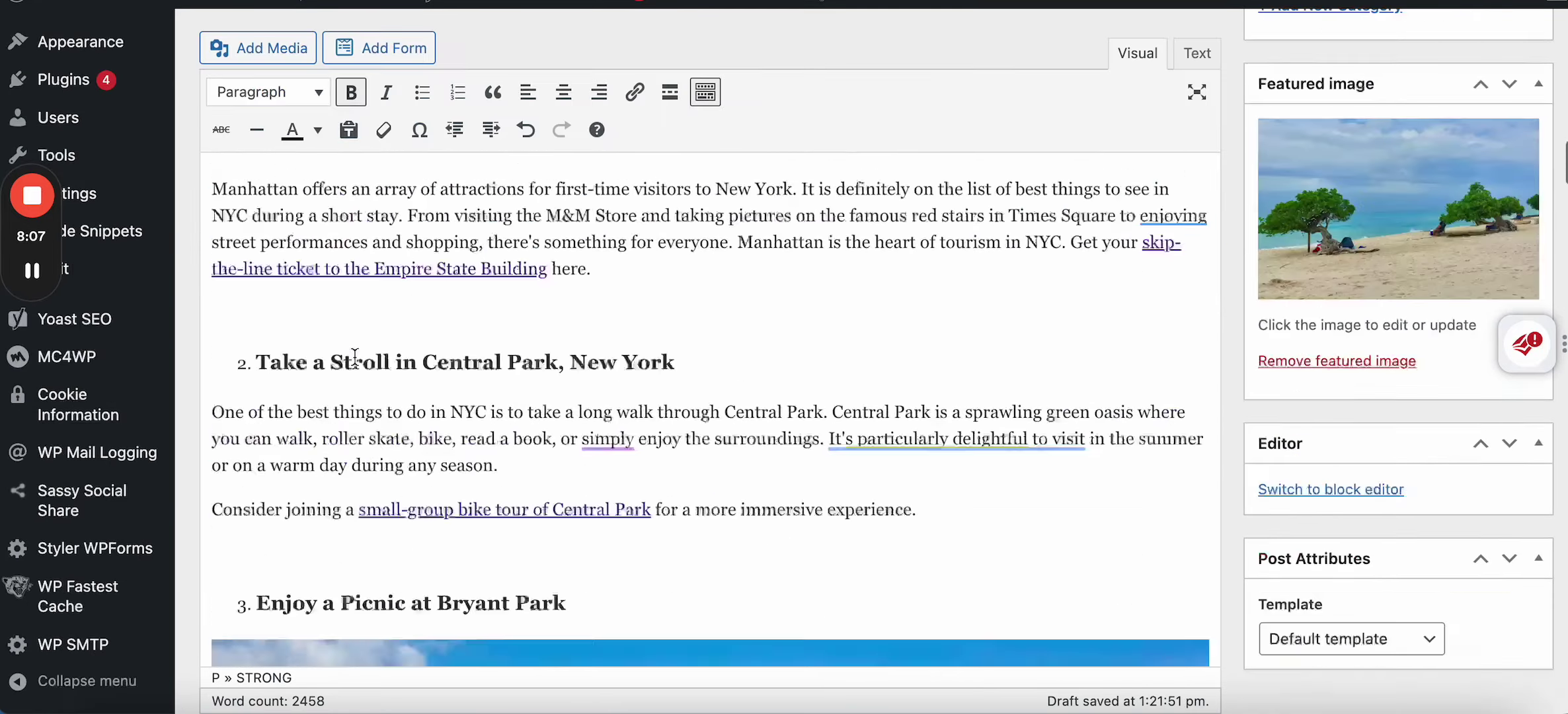
scroll(355, 357, "down", 20)
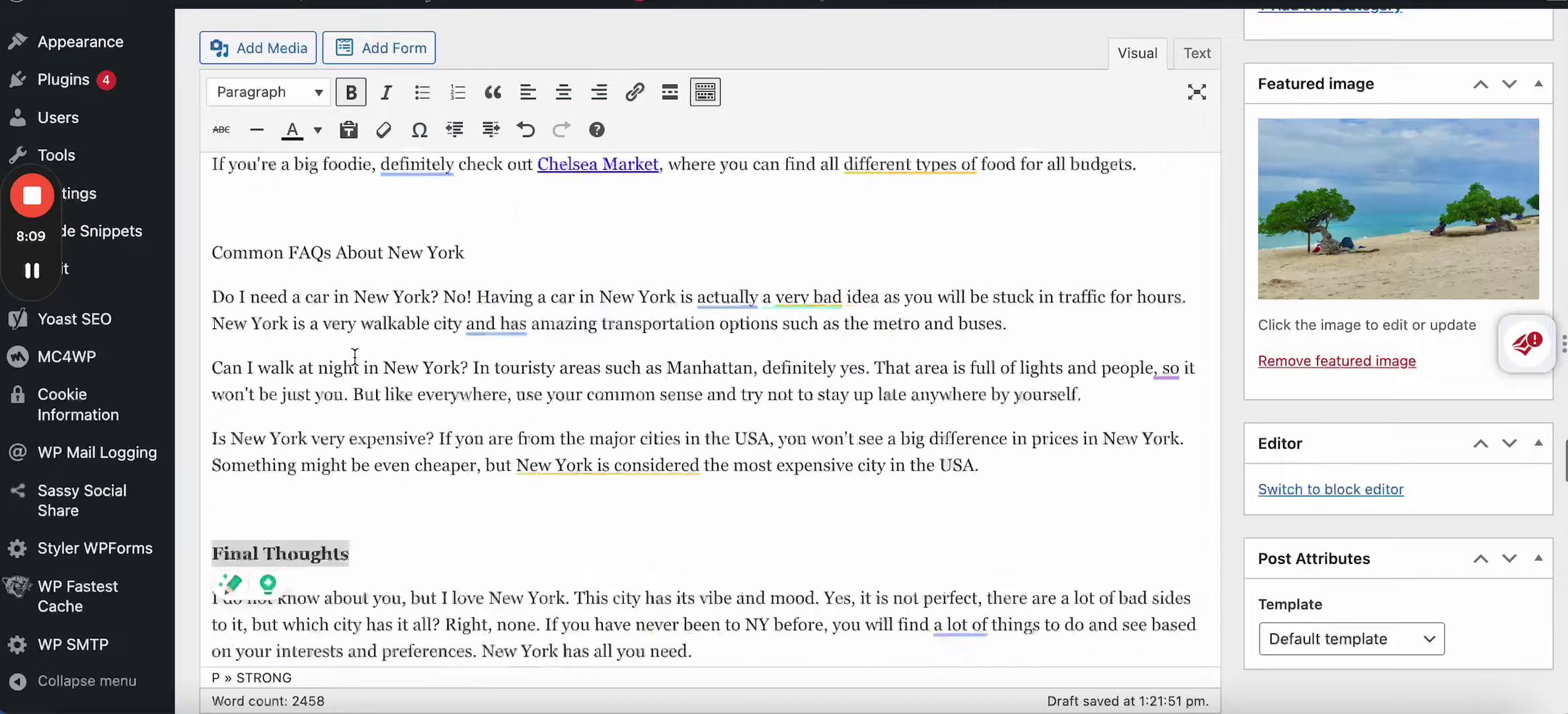
scroll(355, 360, "down", 5)
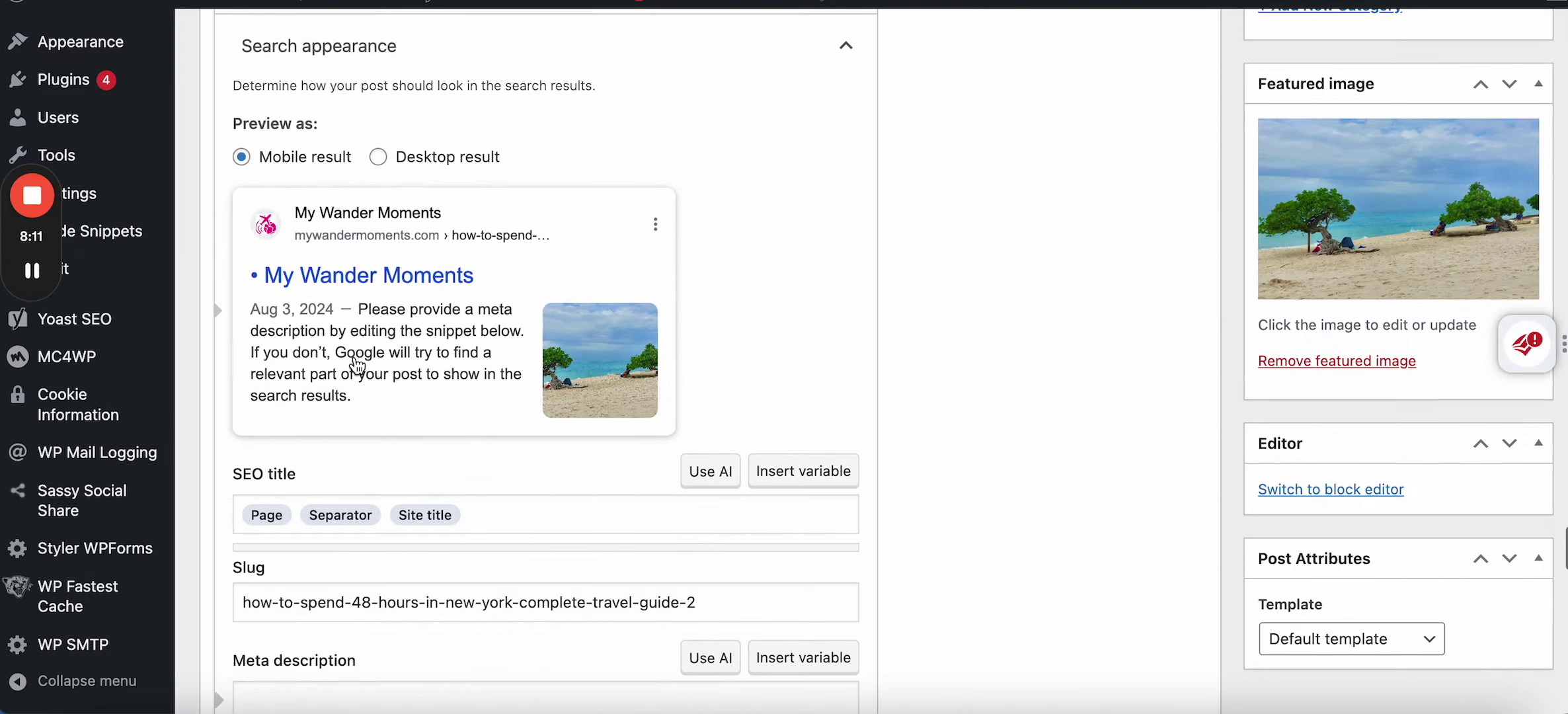
left_click(249, 410)
key("super+v")
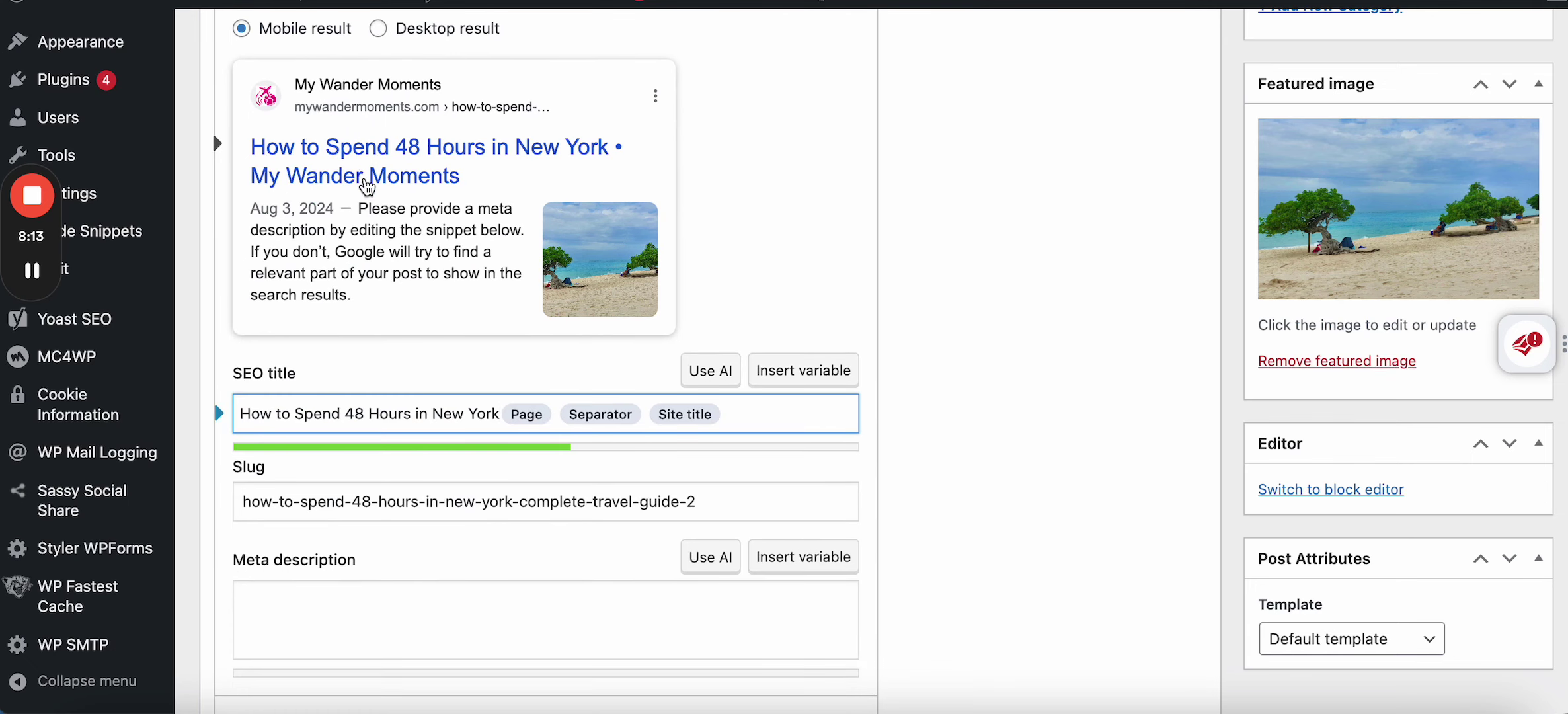
scroll(399, 341, "down", 2)
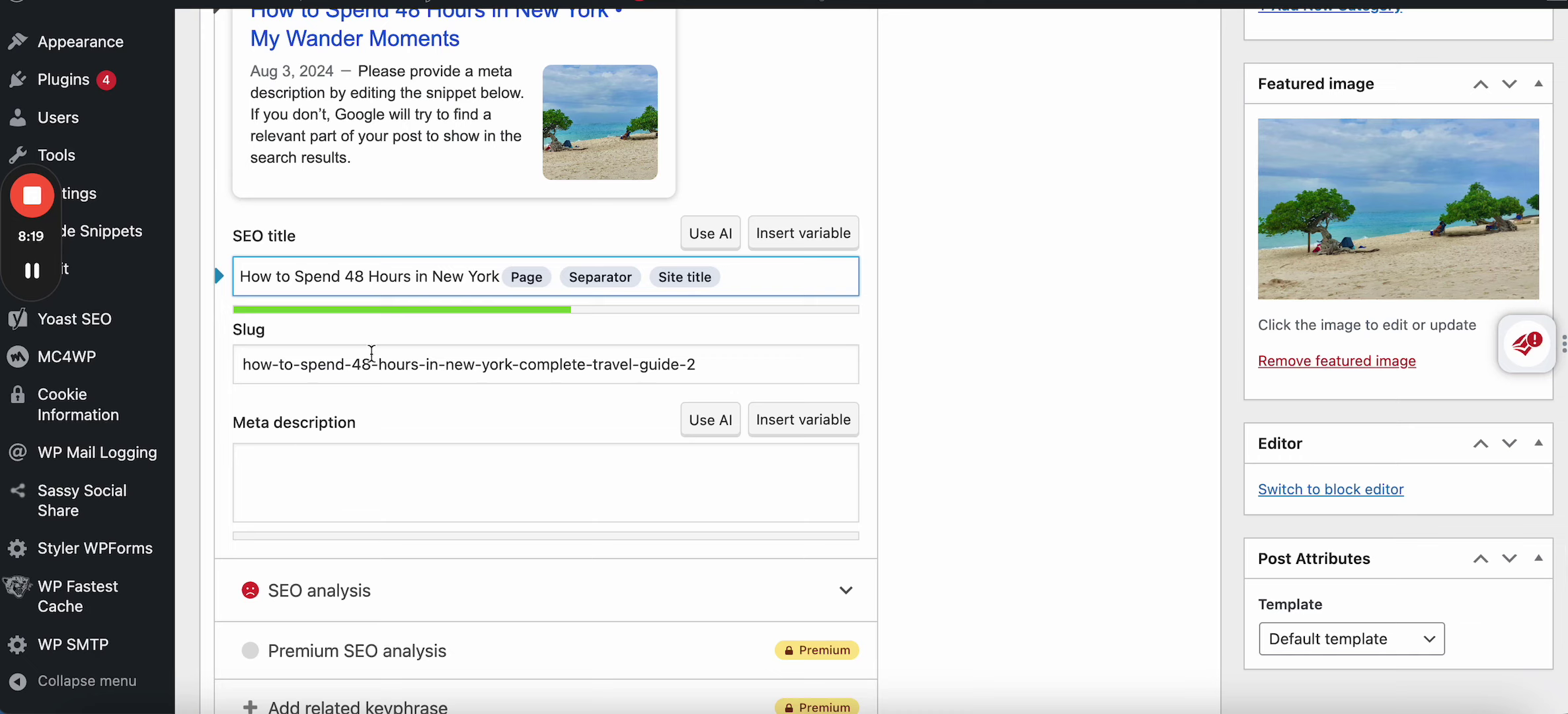
Step: Copy the post's opening sentences about New York's cafes and pastry shops
scroll(371, 354, "up", 10)
scroll(371, 355, "up", 6)
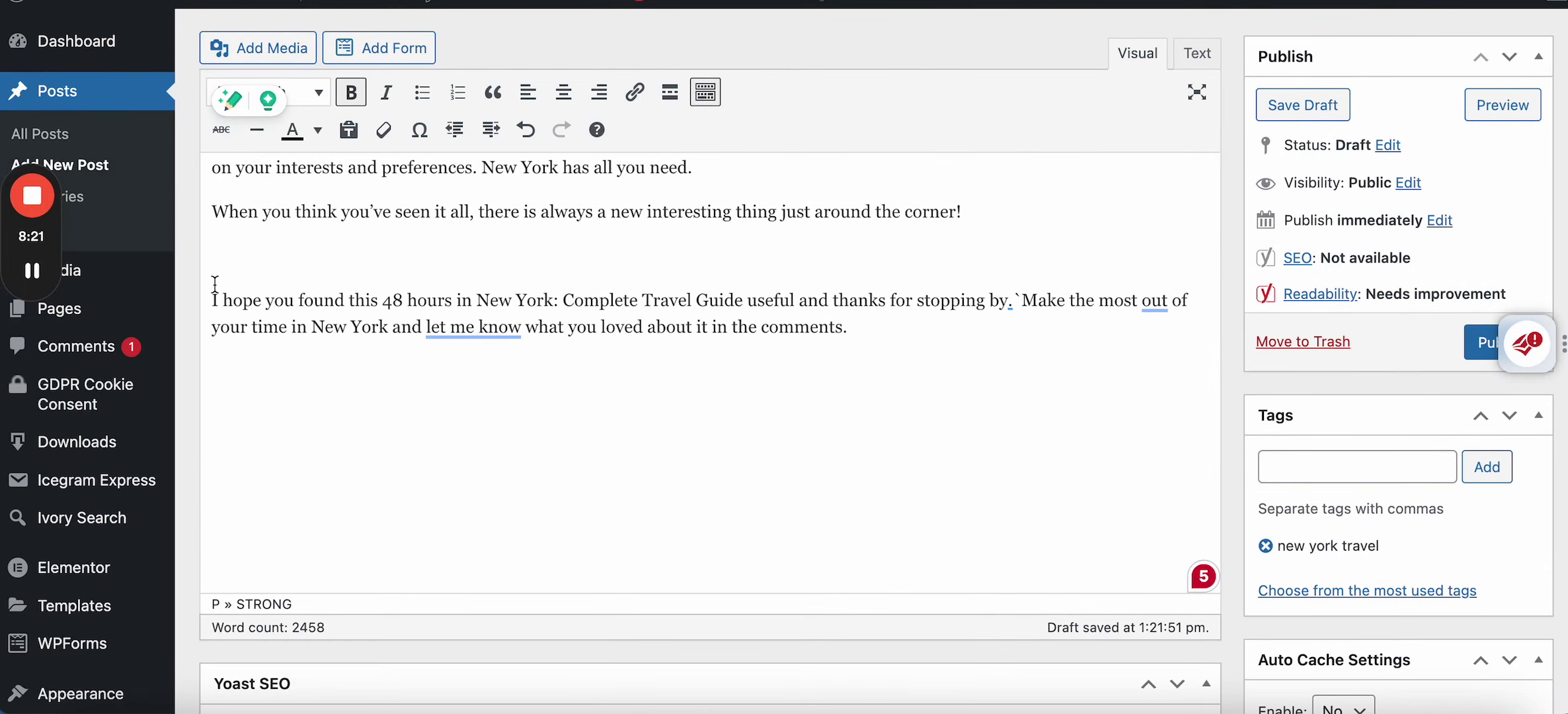
scroll(336, 256, "up", 10)
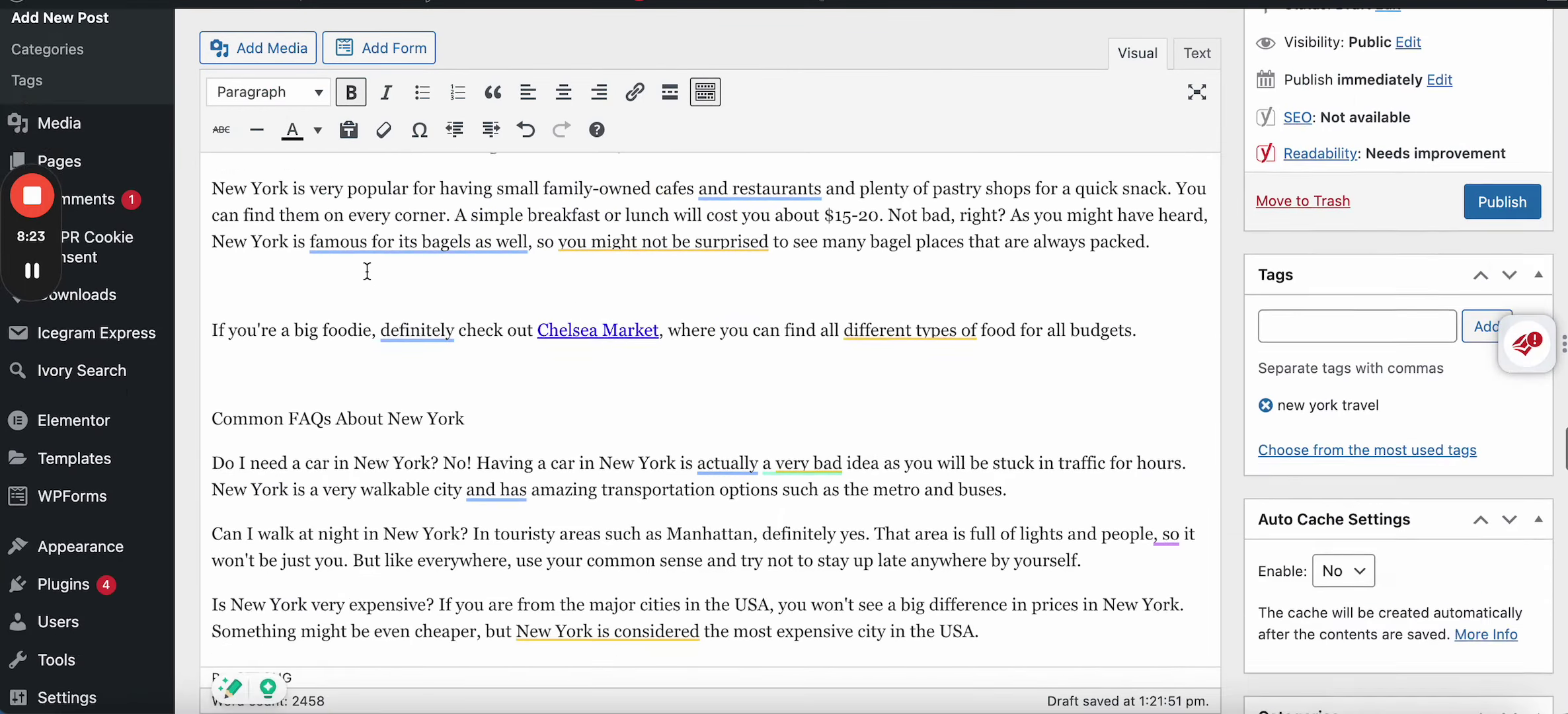
scroll(368, 271, "up", 2)
left_click_drag(213, 264, 447, 293)
key("super+c")
Step: Paste them as the Yoast meta description and delete 'You can find them on every corner'
scroll(475, 433, "down", 15)
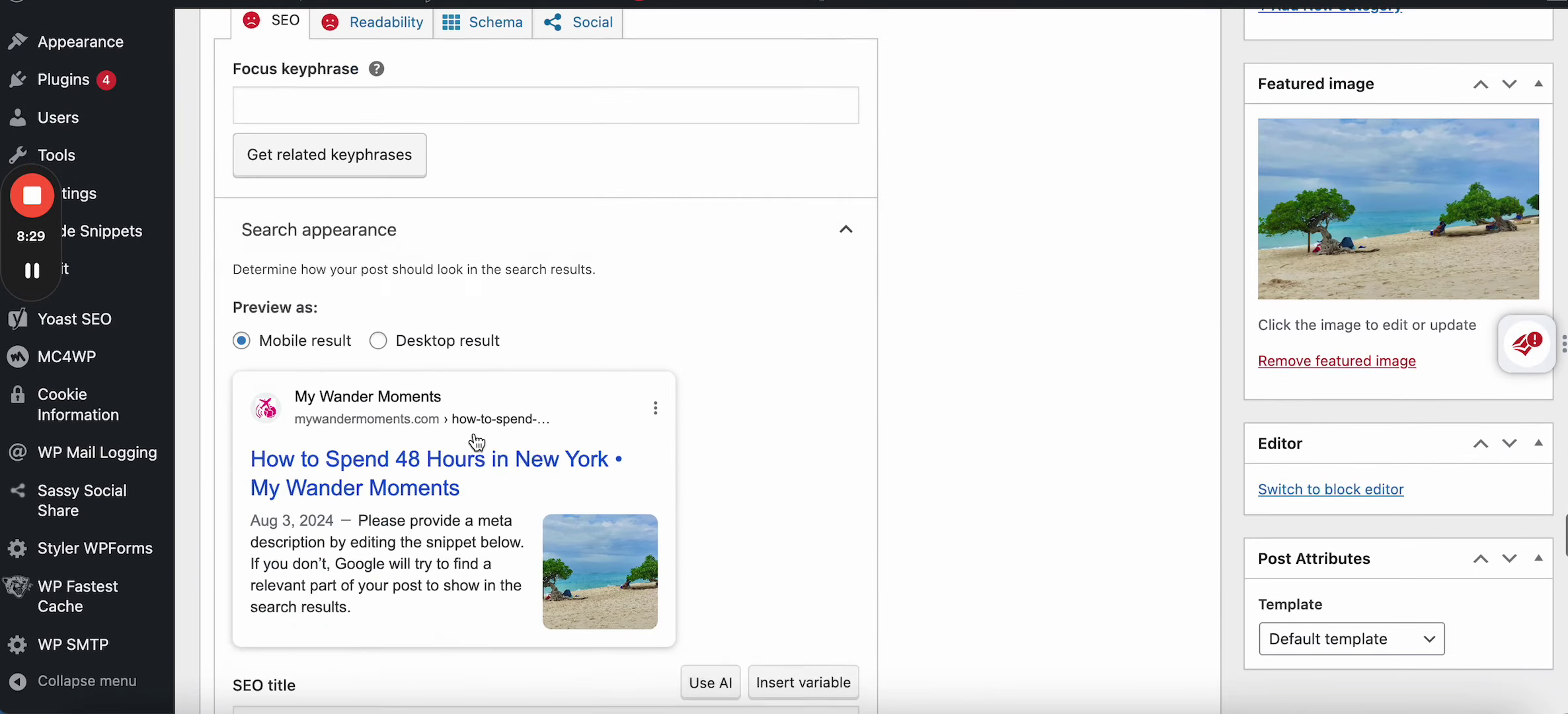
scroll(476, 442, "down", 15)
left_click(388, 344)
key("super+v")
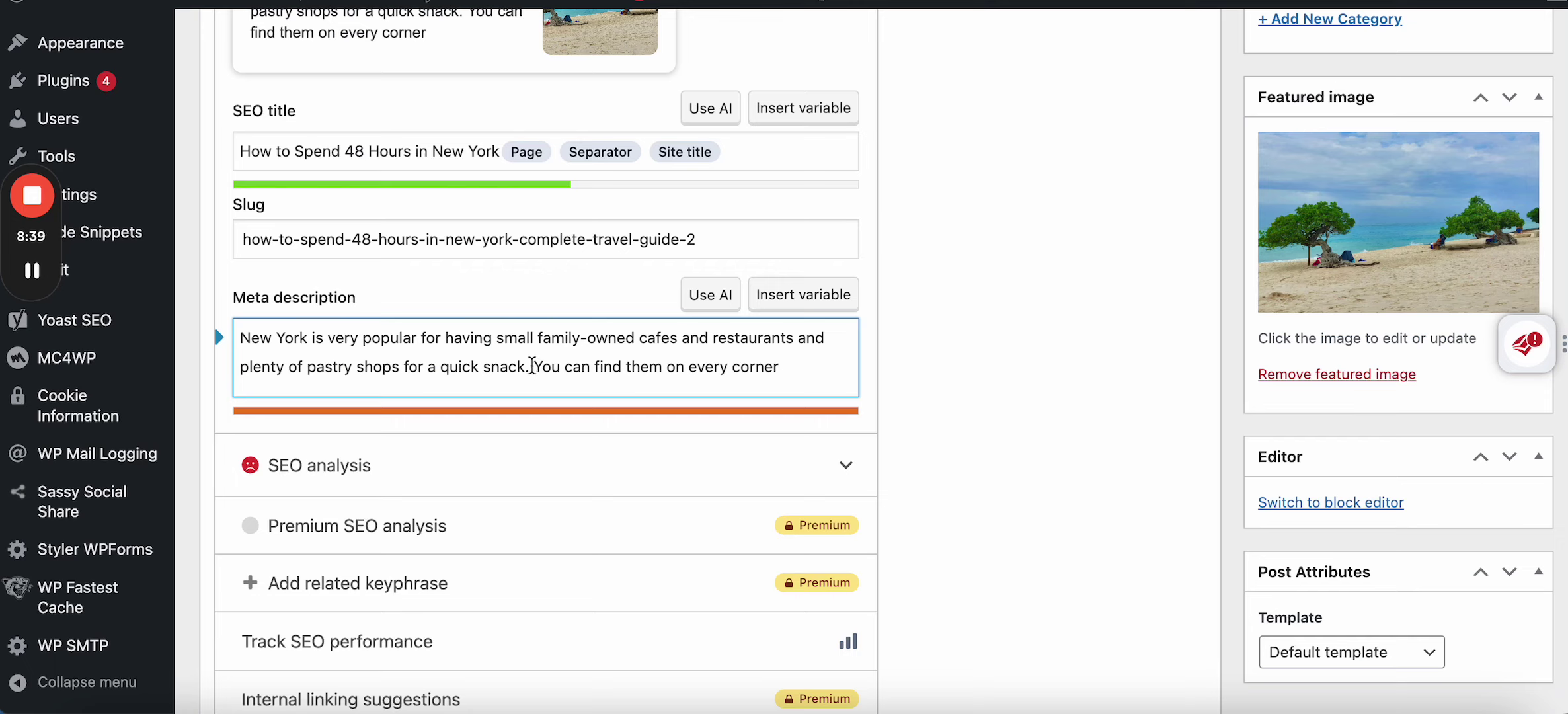
left_click_drag(540, 366, 782, 373)
key("BackSpace")
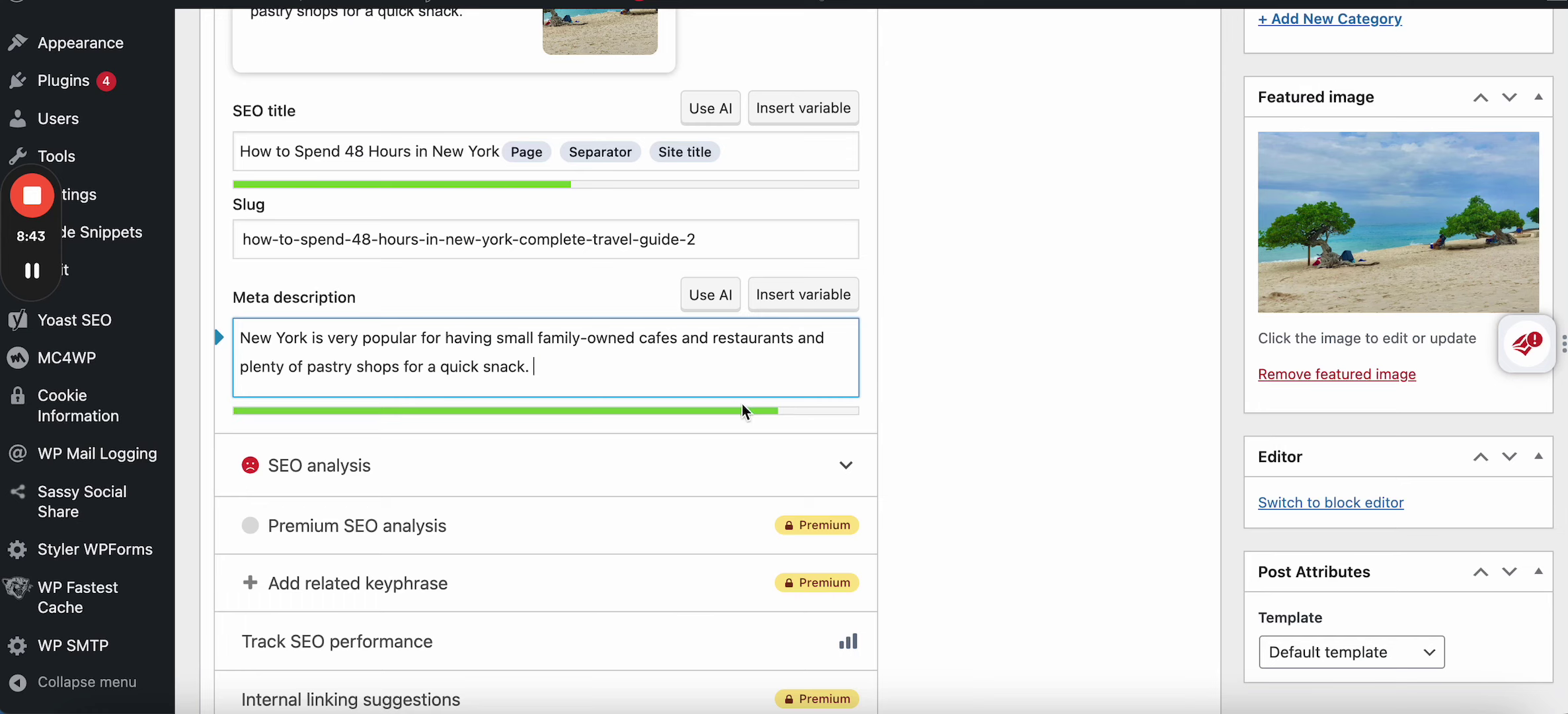
Step: Enter 'how to spend 48 hours in new york' as the Yoast focus keyphrase
mouse_move(36, 284)
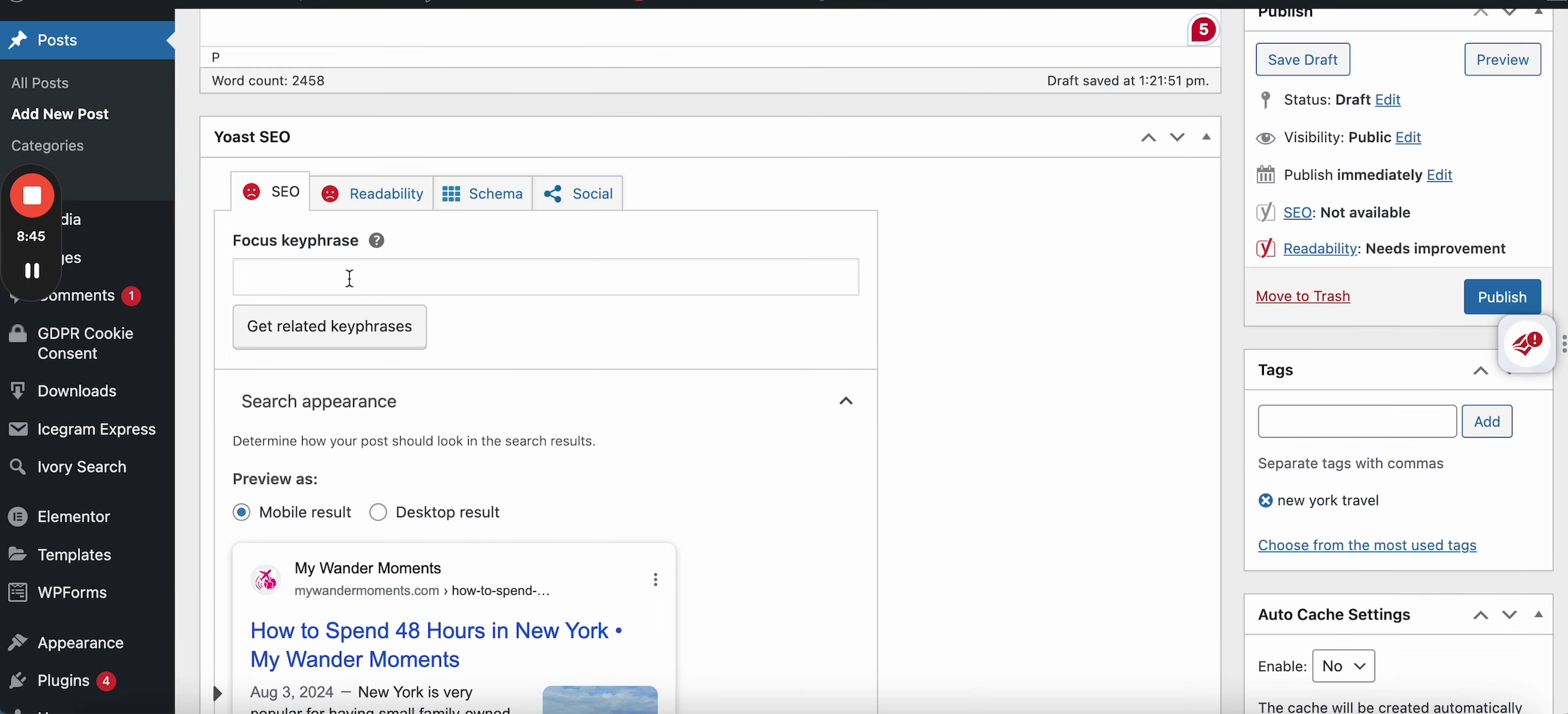
left_click(344, 277)
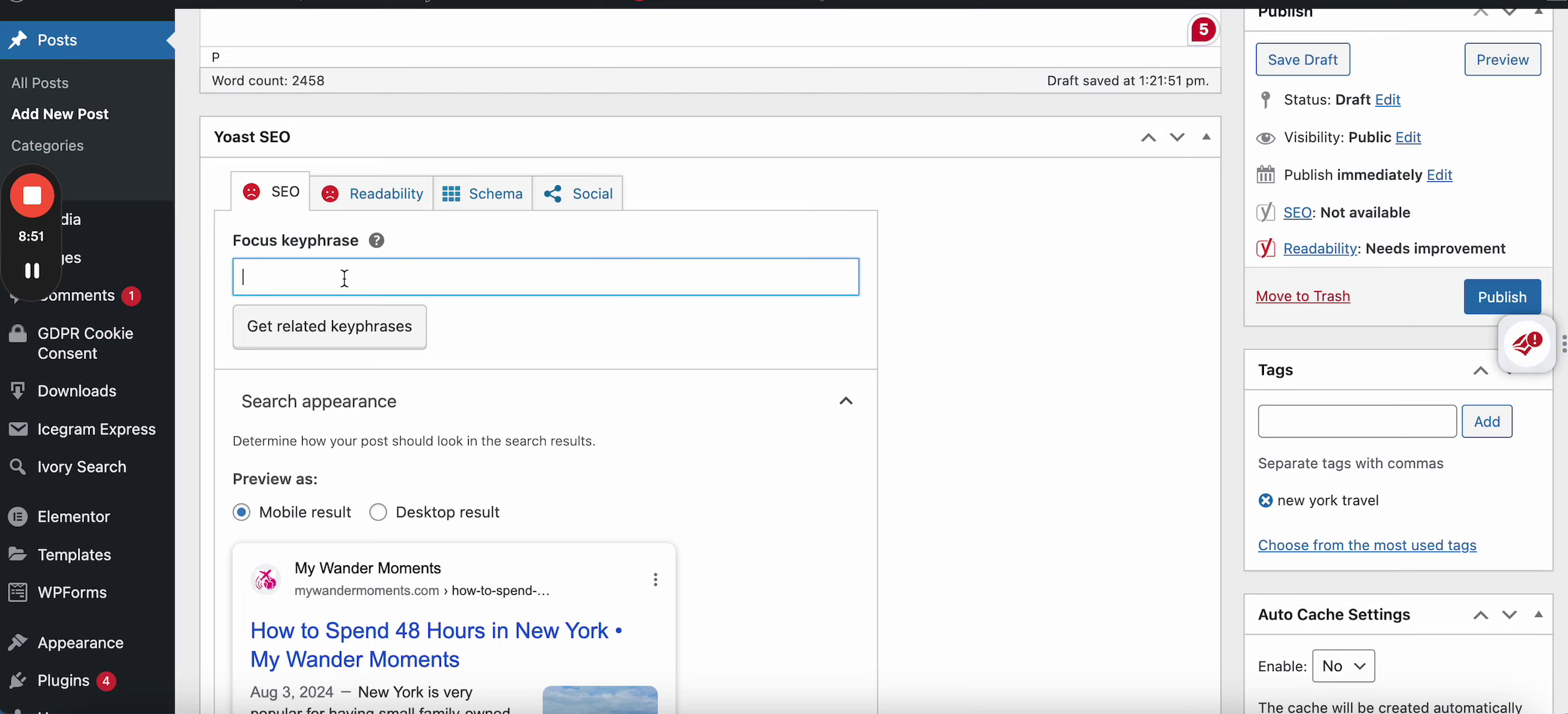
type("how to spend 48 hours in ney")
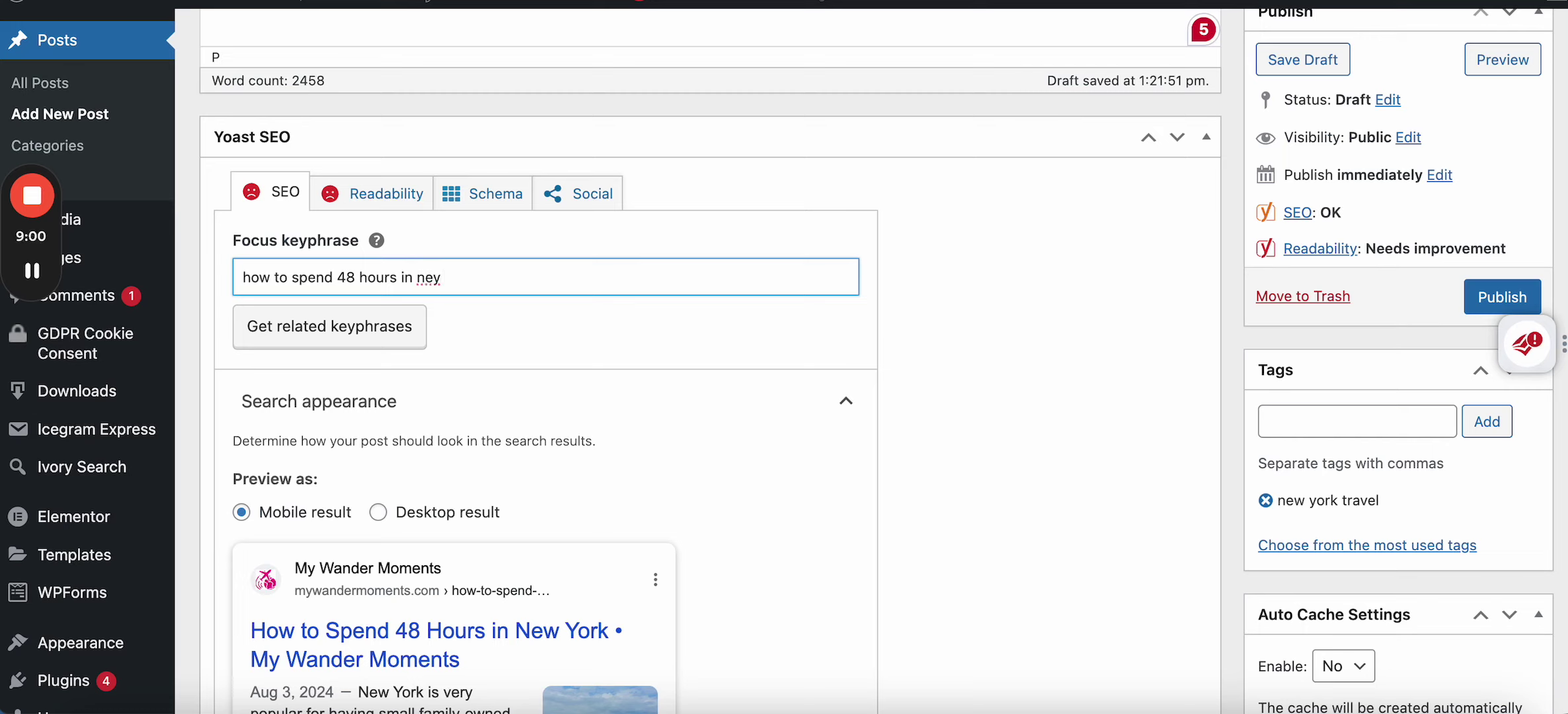
key("BackSpace")
left_click(557, 322)
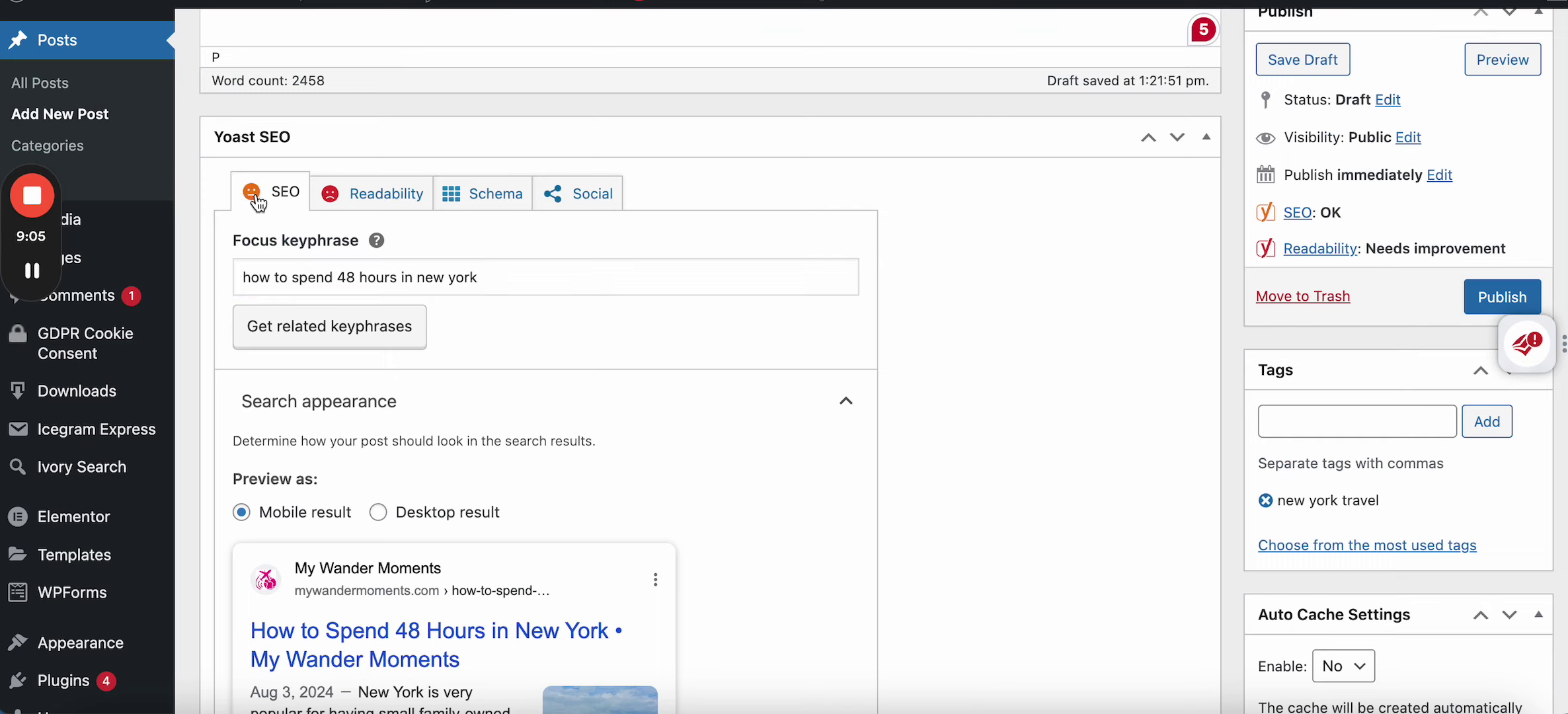
Step: Review the Yoast Readability analysis results
scroll(455, 388, "down", 3)
scroll(461, 390, "up", 2)
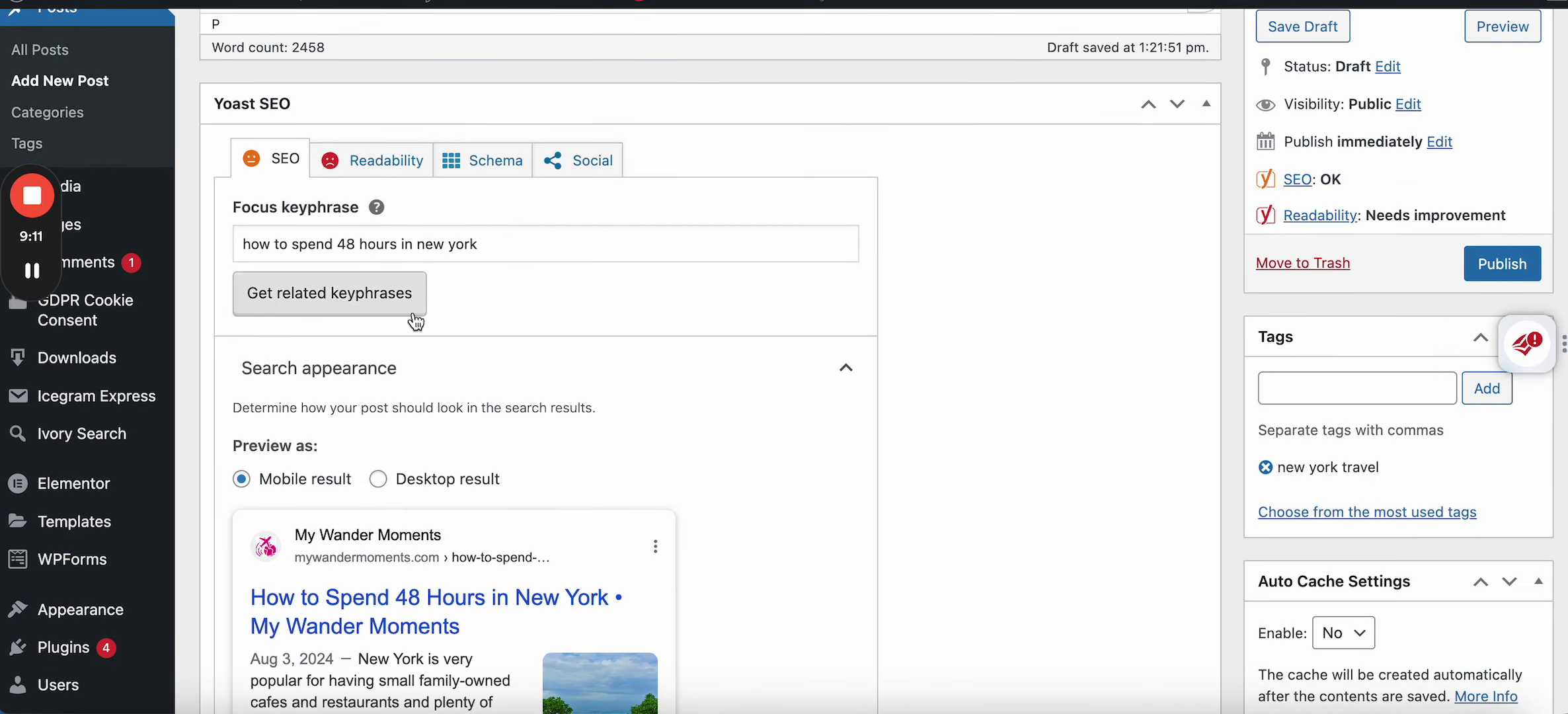
scroll(508, 381, "down", 4)
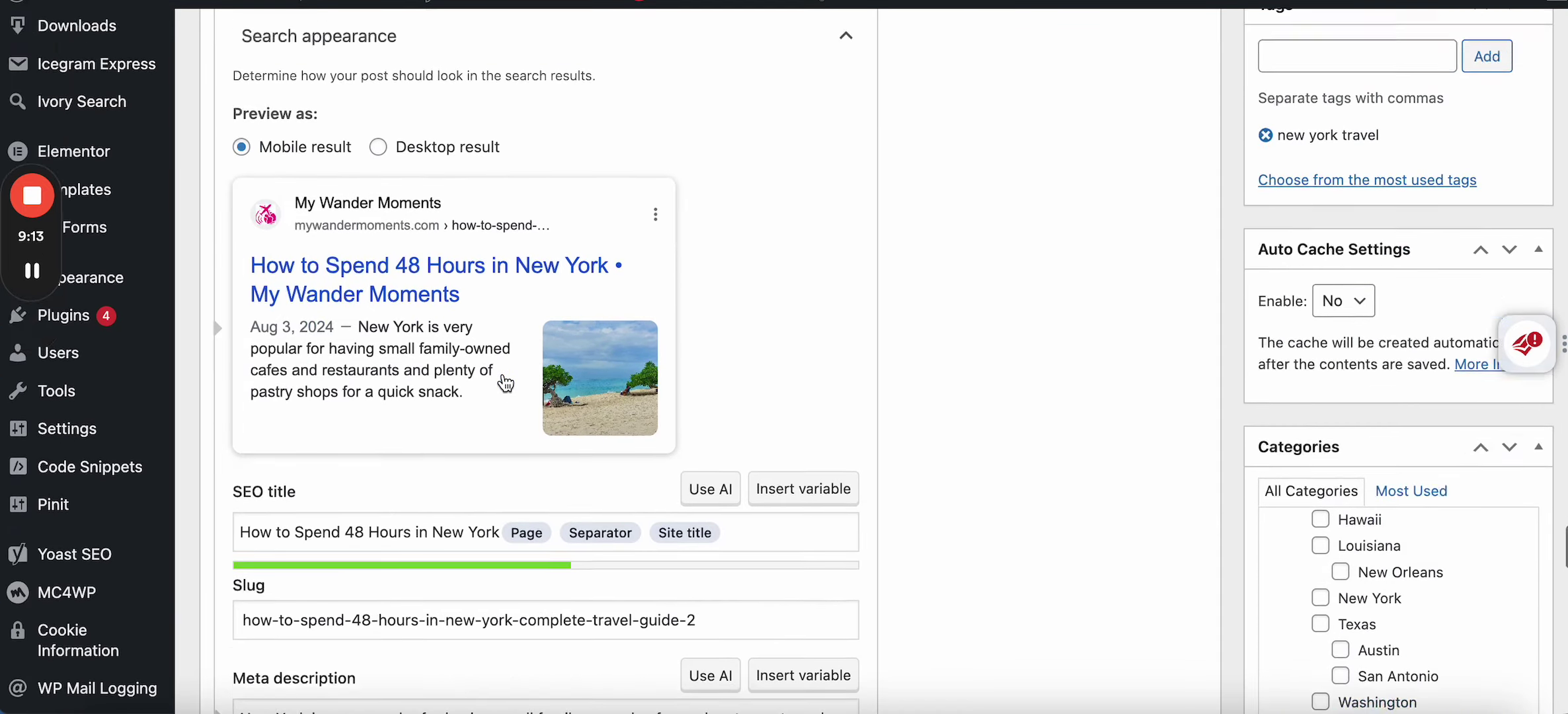
scroll(501, 388, "up", 6)
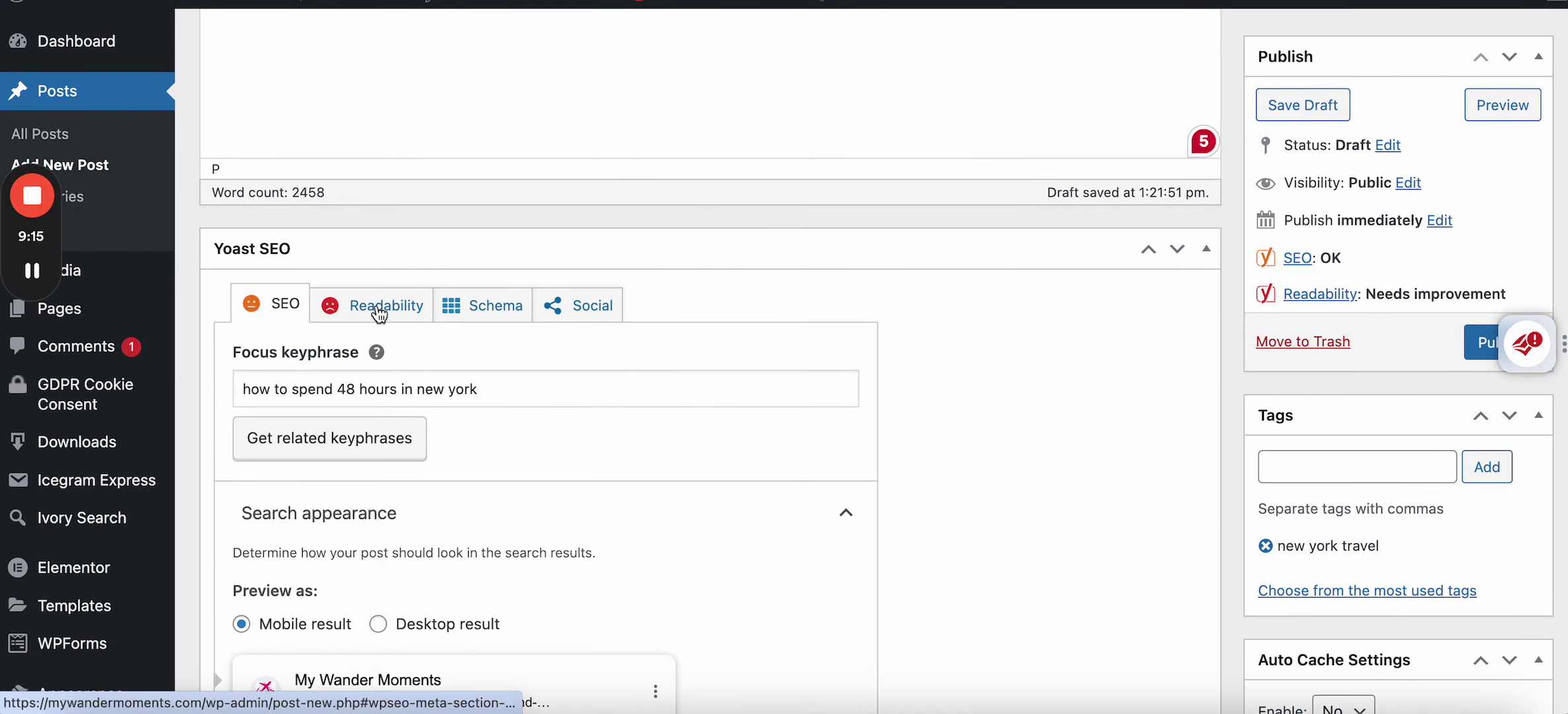
left_click(380, 314)
scroll(433, 471, "down", 2)
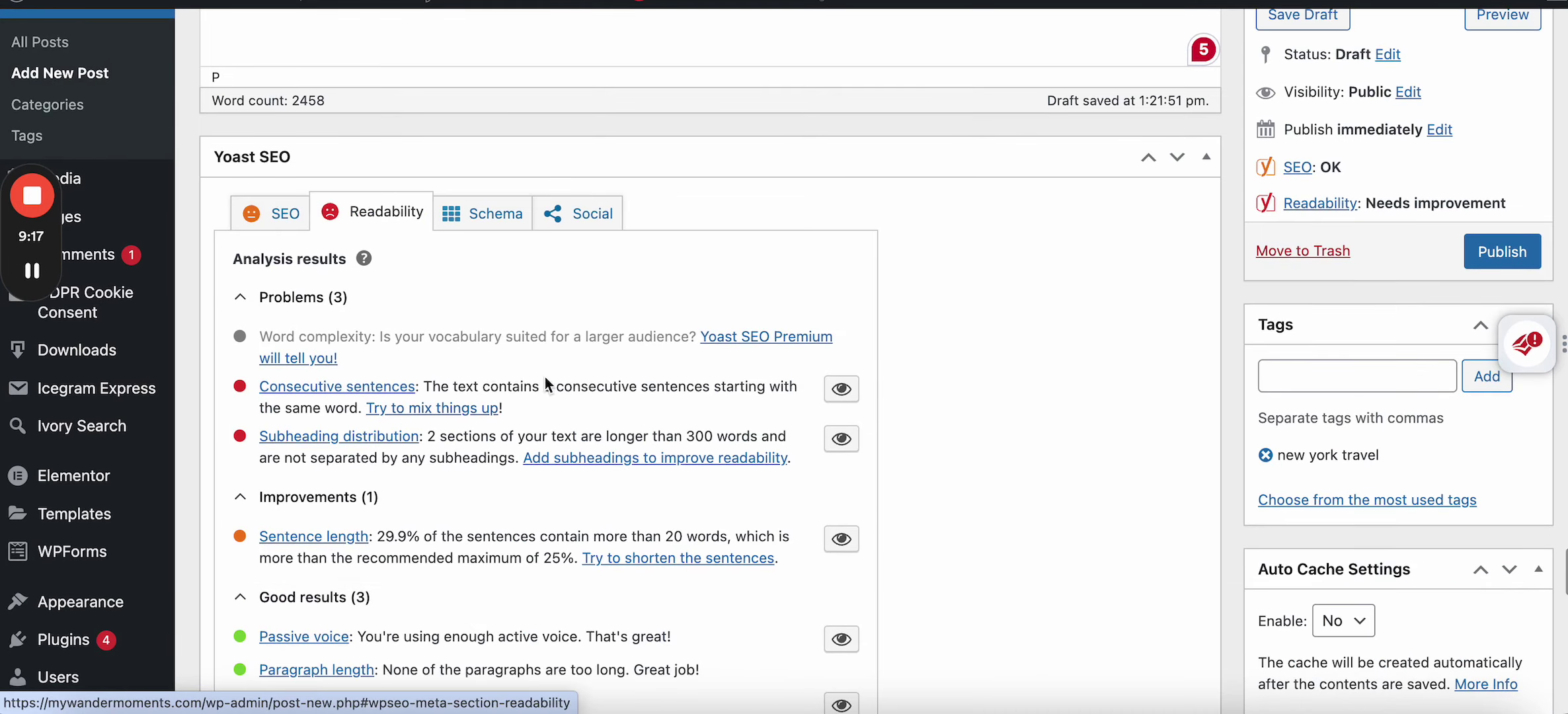
scroll(505, 419, "down", 3)
scroll(504, 418, "up", 2)
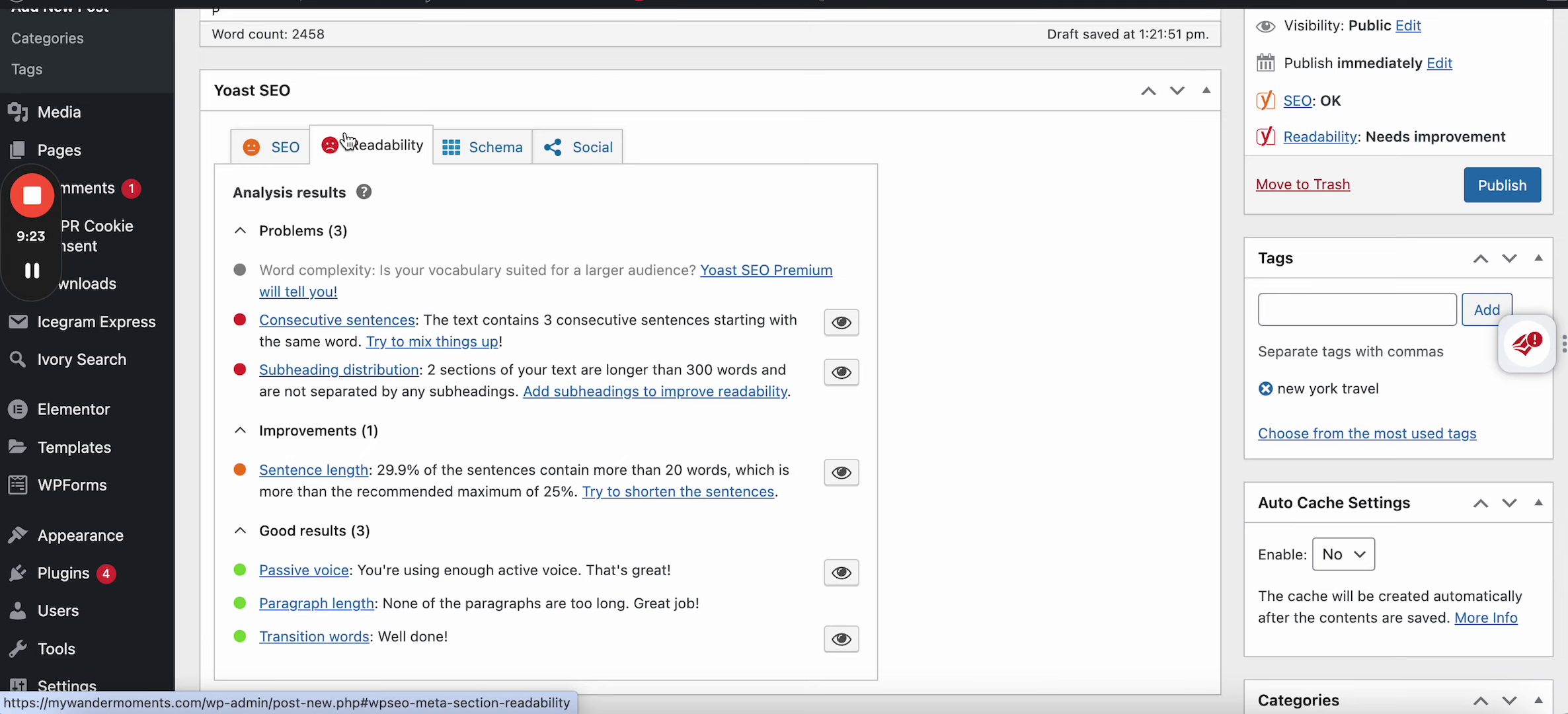
Step: Back on the SEO tab, expand the SEO analysis showing six problems
left_click(281, 147)
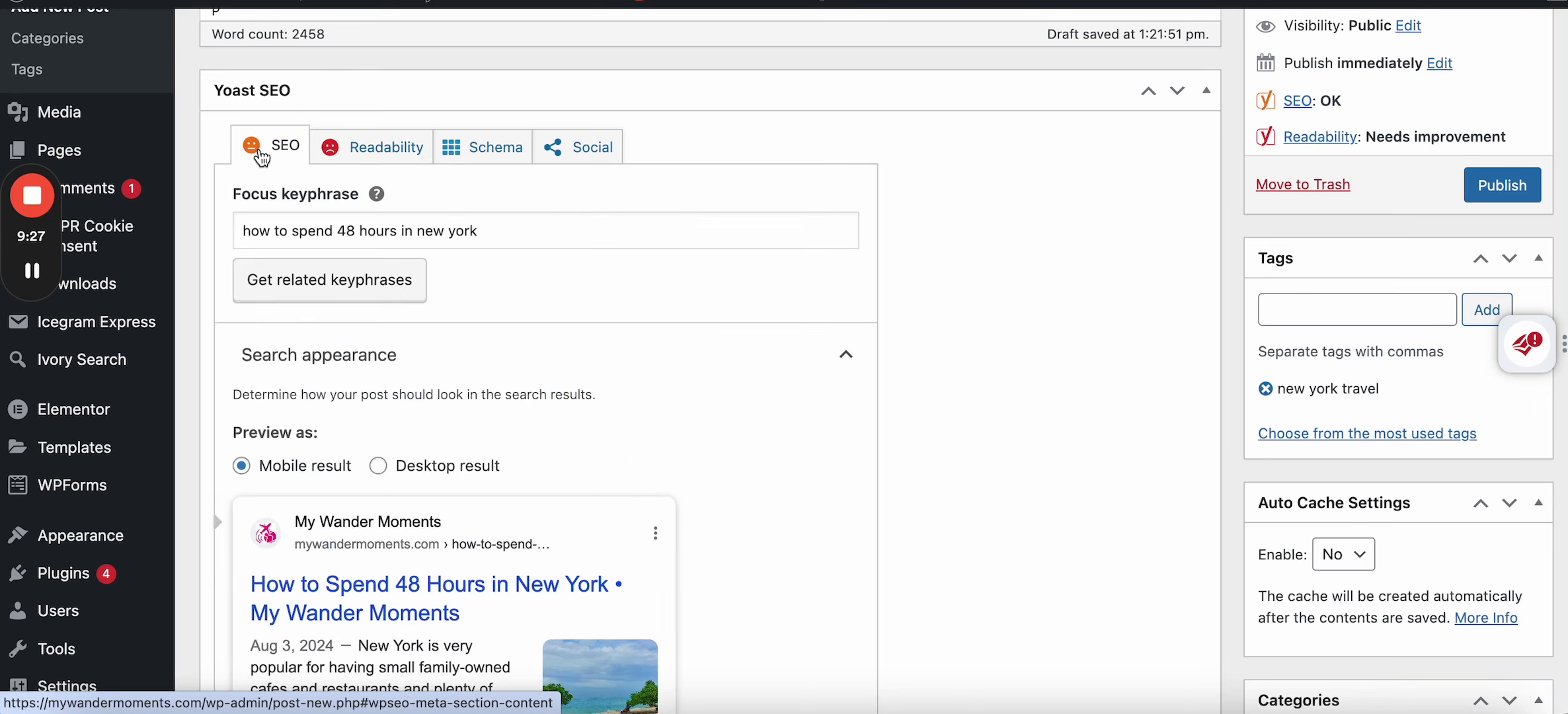
scroll(448, 377, "down", 5)
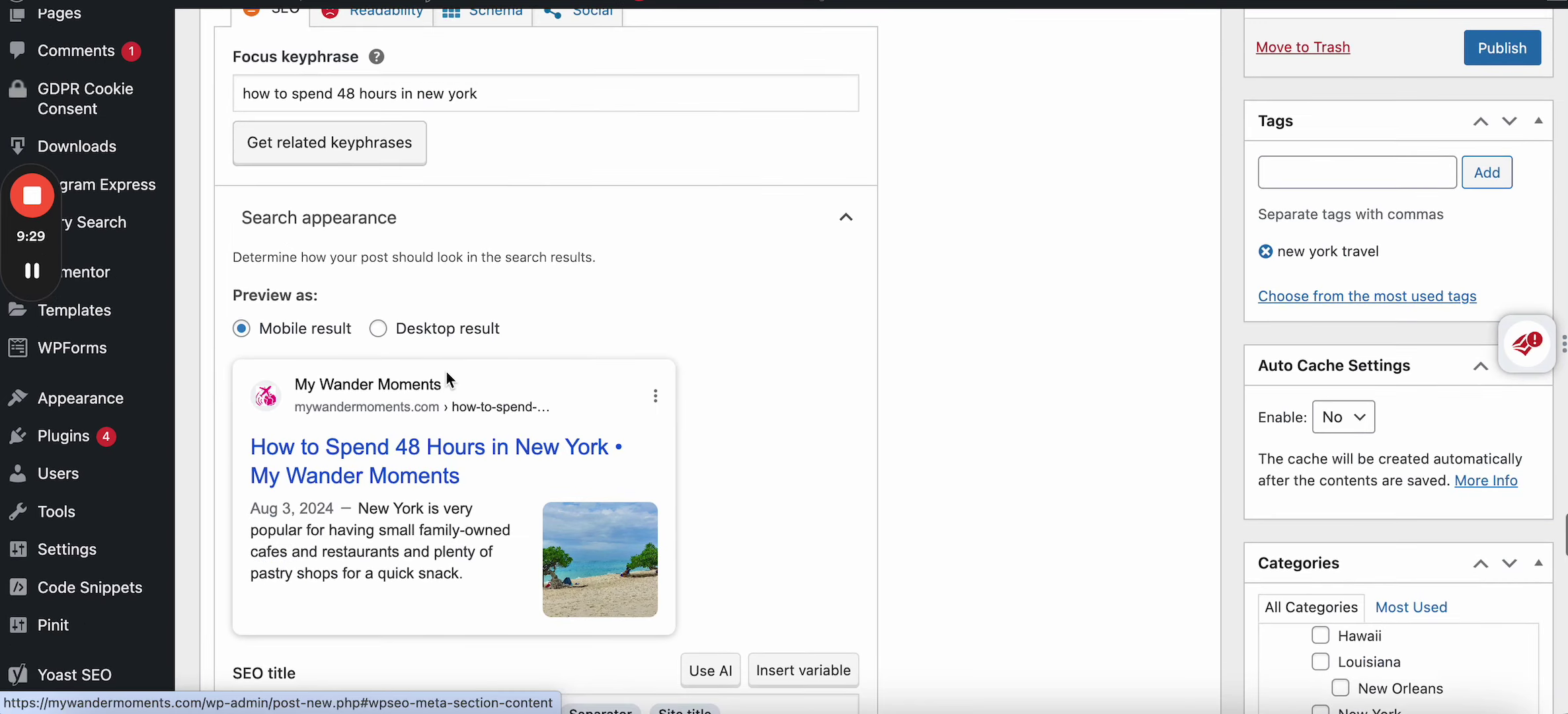
scroll(446, 371, "up", 4)
scroll(446, 370, "down", 10)
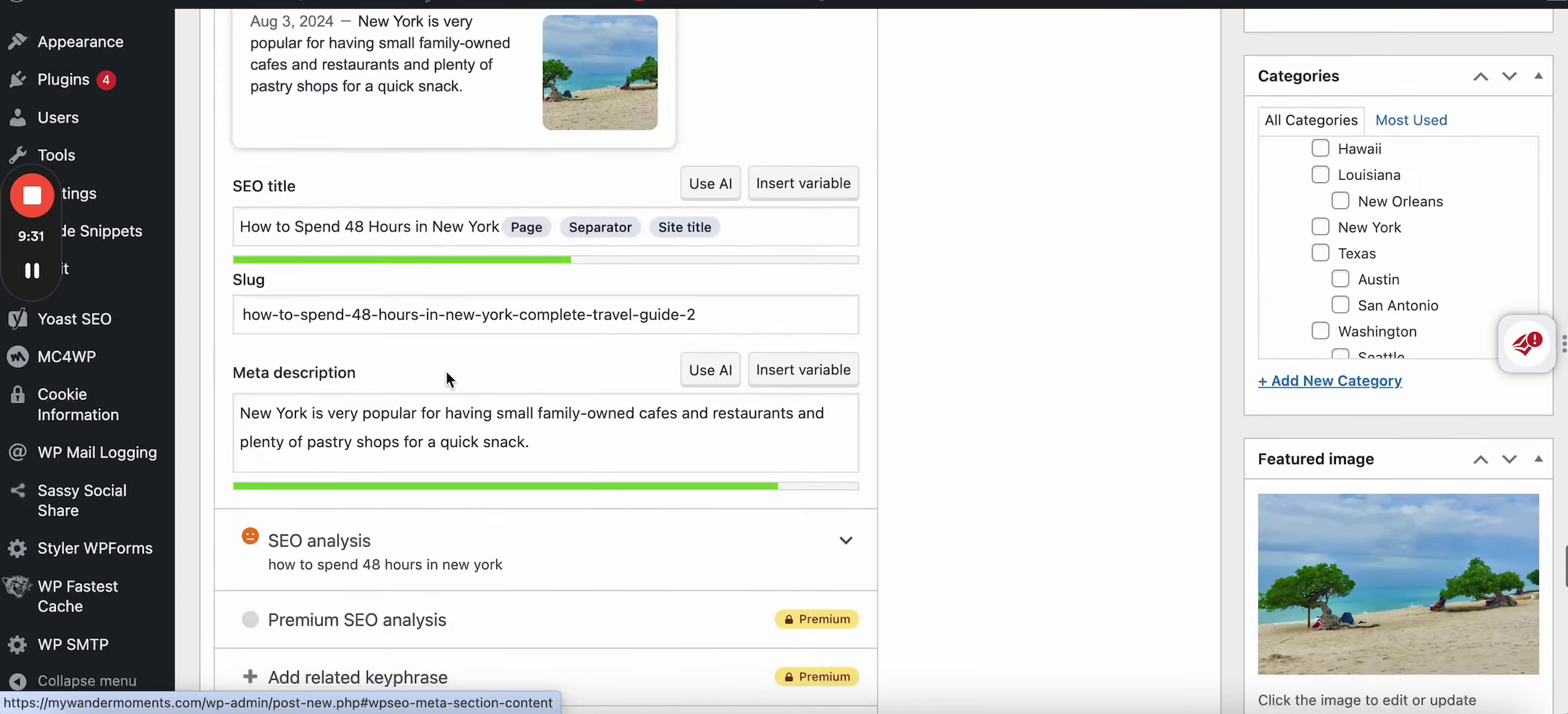
scroll(459, 291, "down", 5)
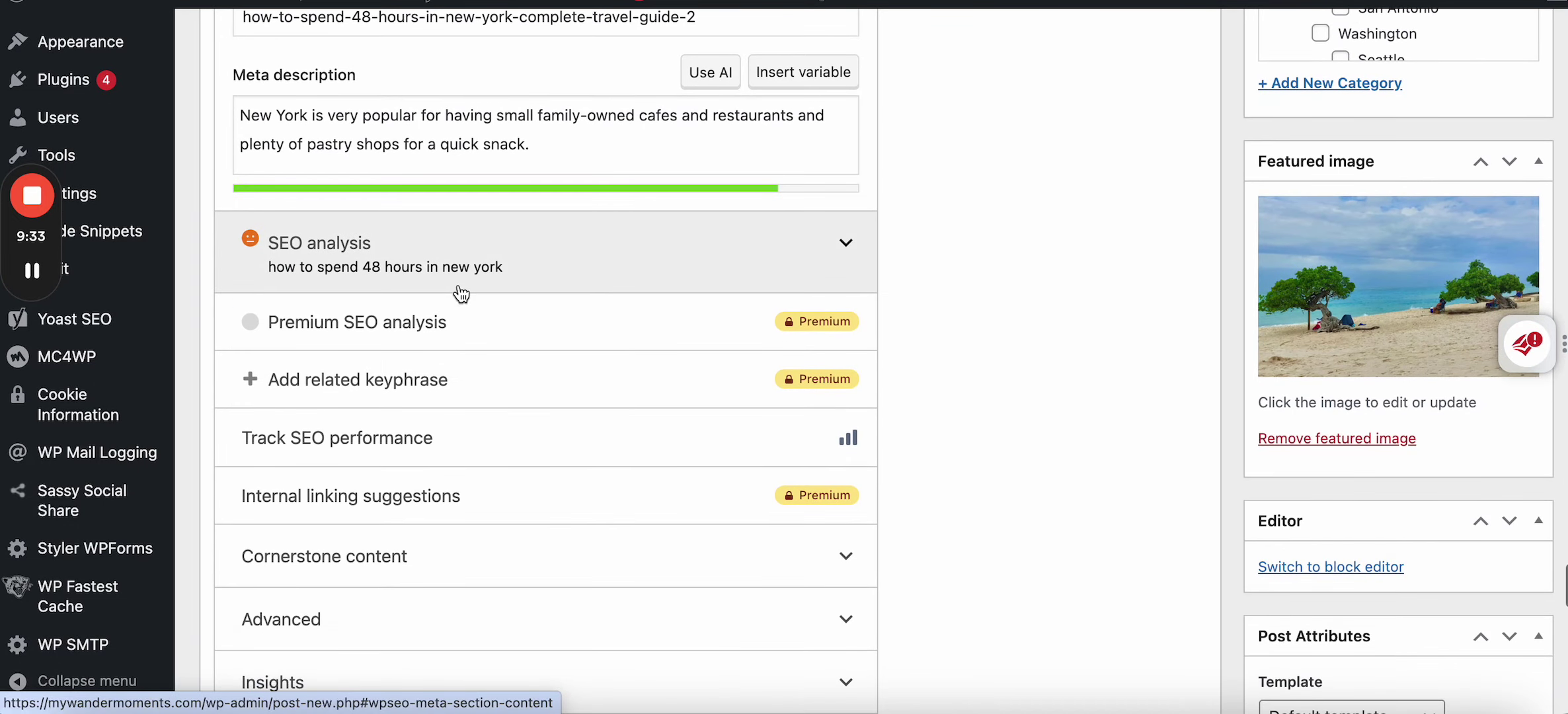
left_click(528, 261)
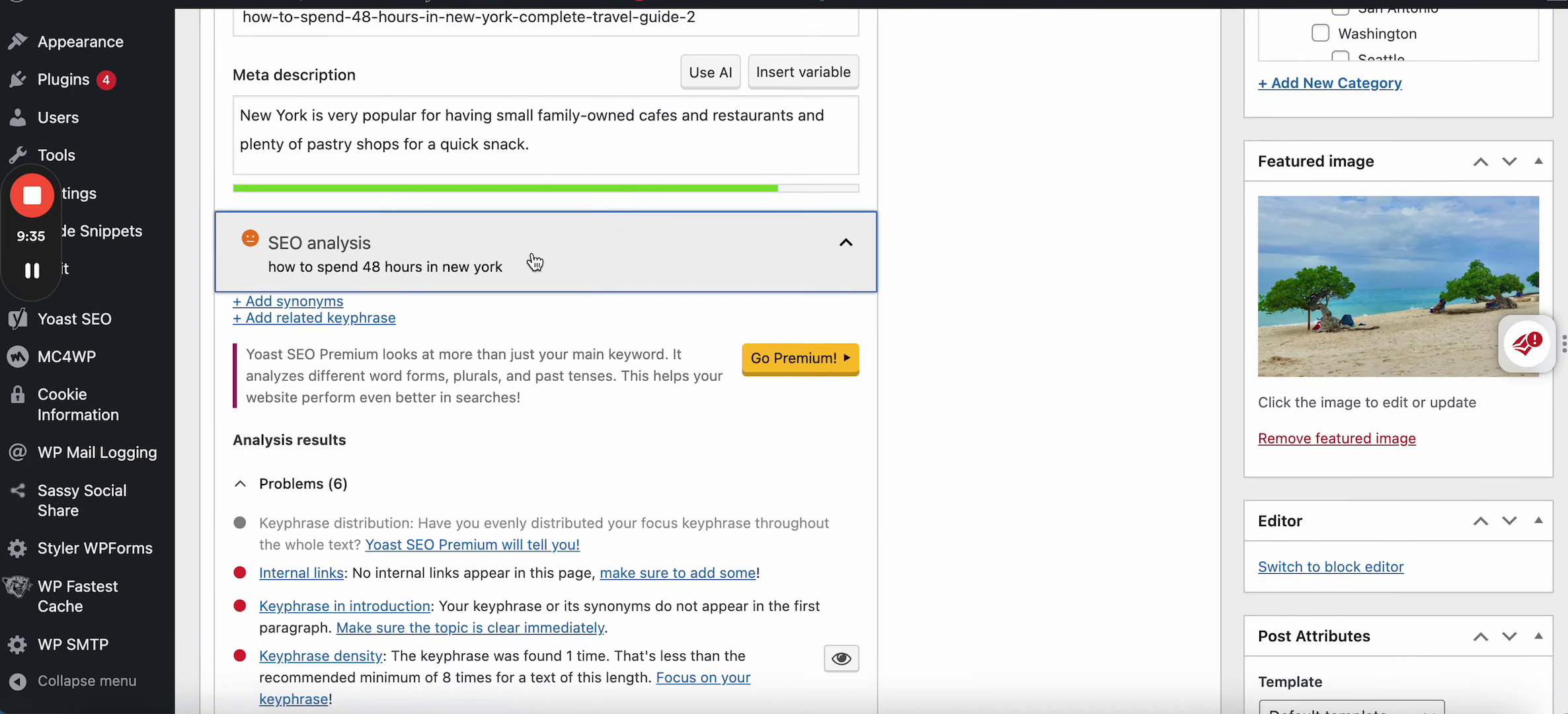
scroll(503, 349, "down", 5)
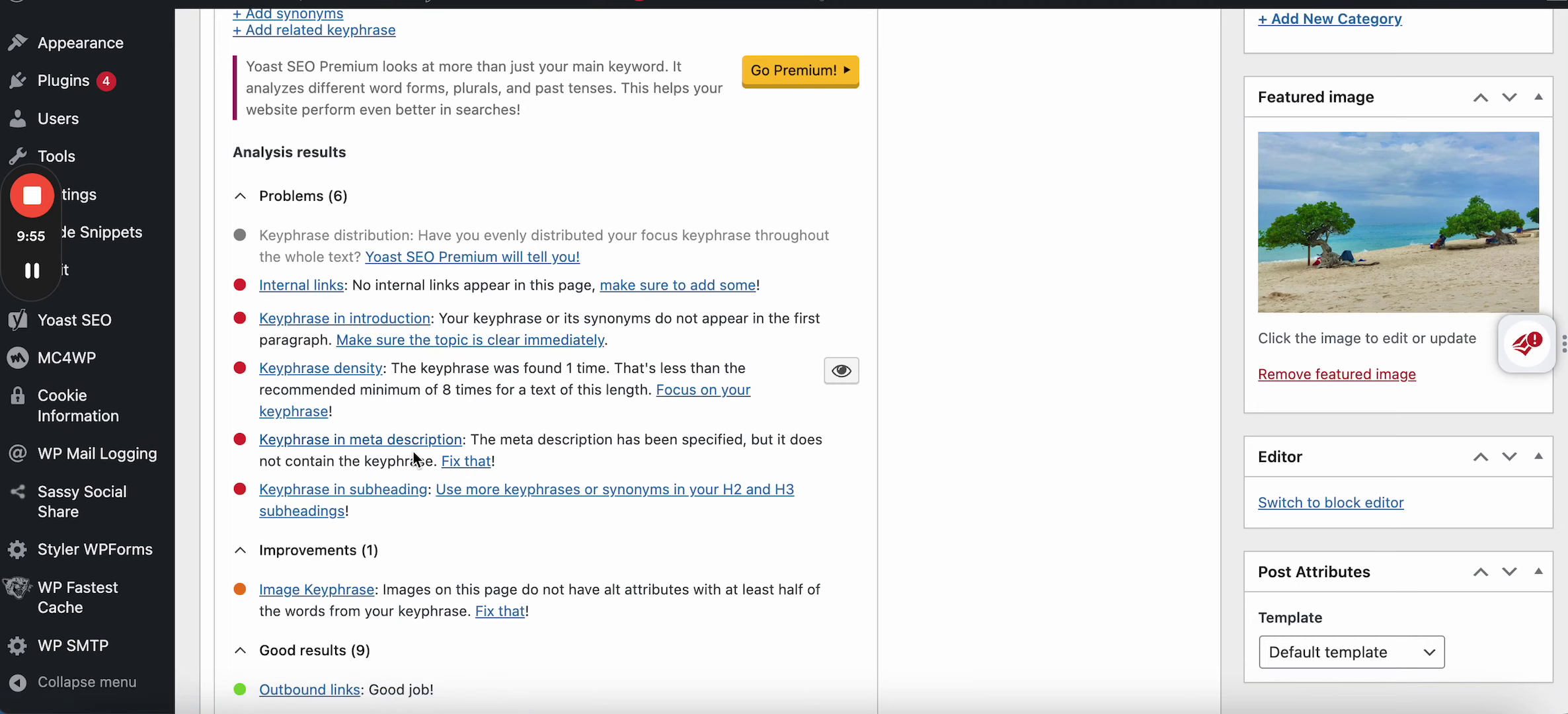
scroll(416, 455, "down", 2)
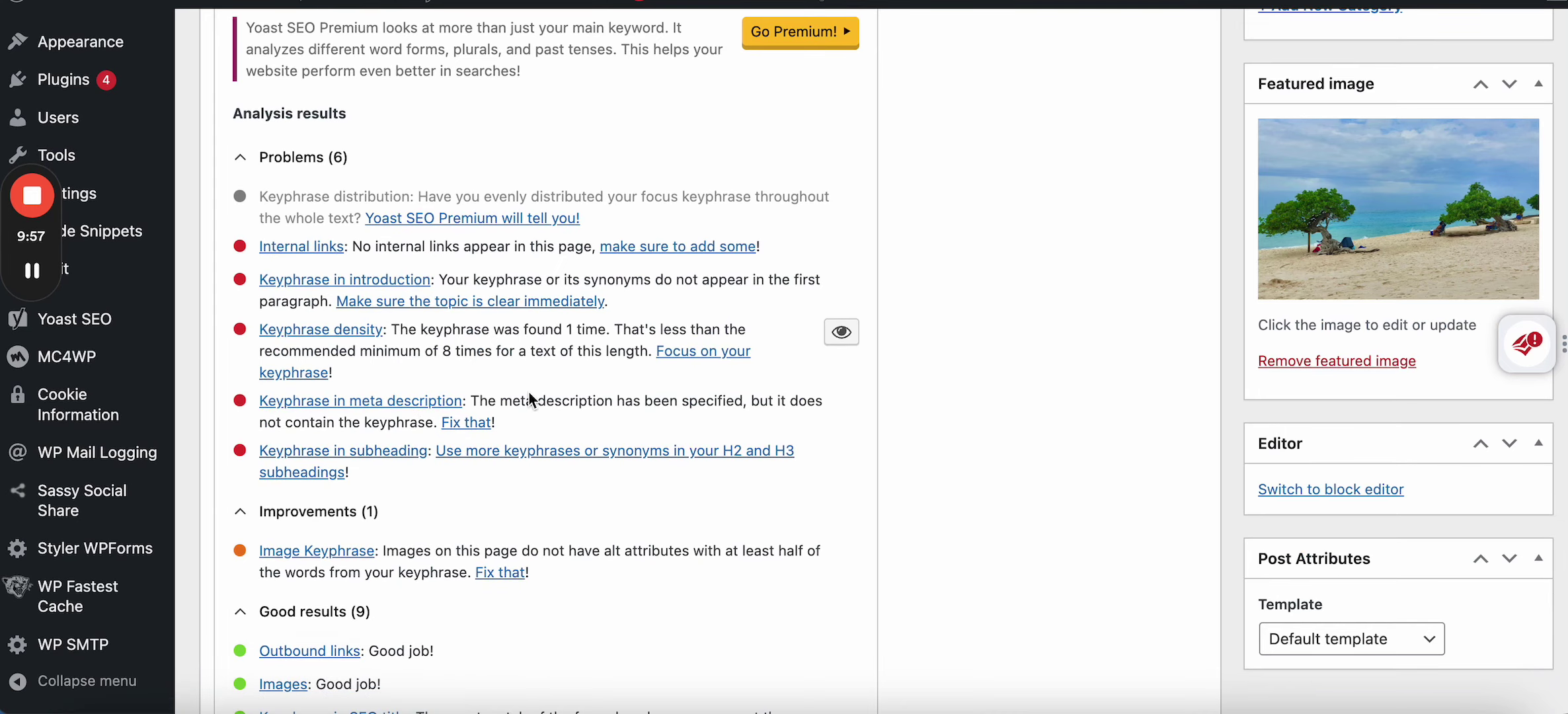
scroll(530, 394, "up", 10)
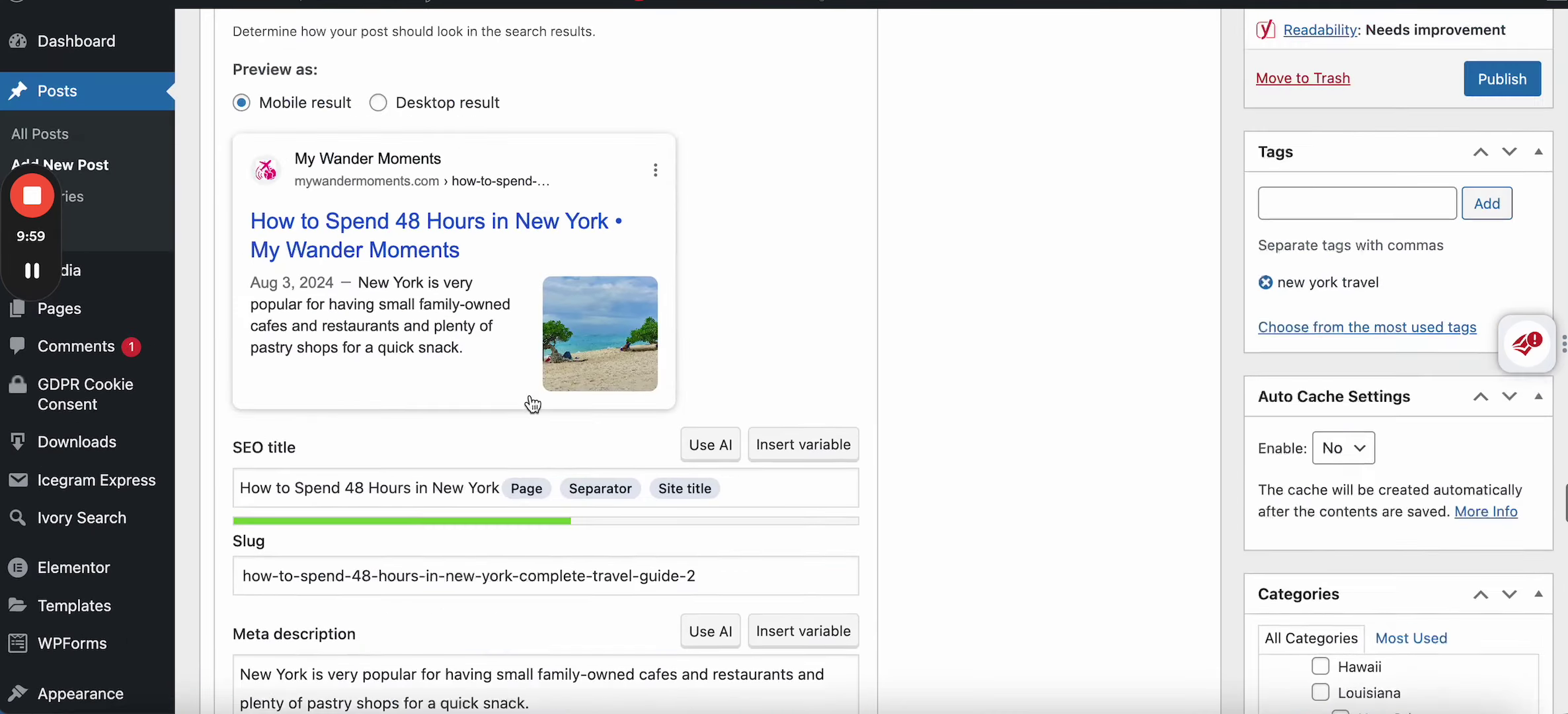
scroll(532, 404, "up", 6)
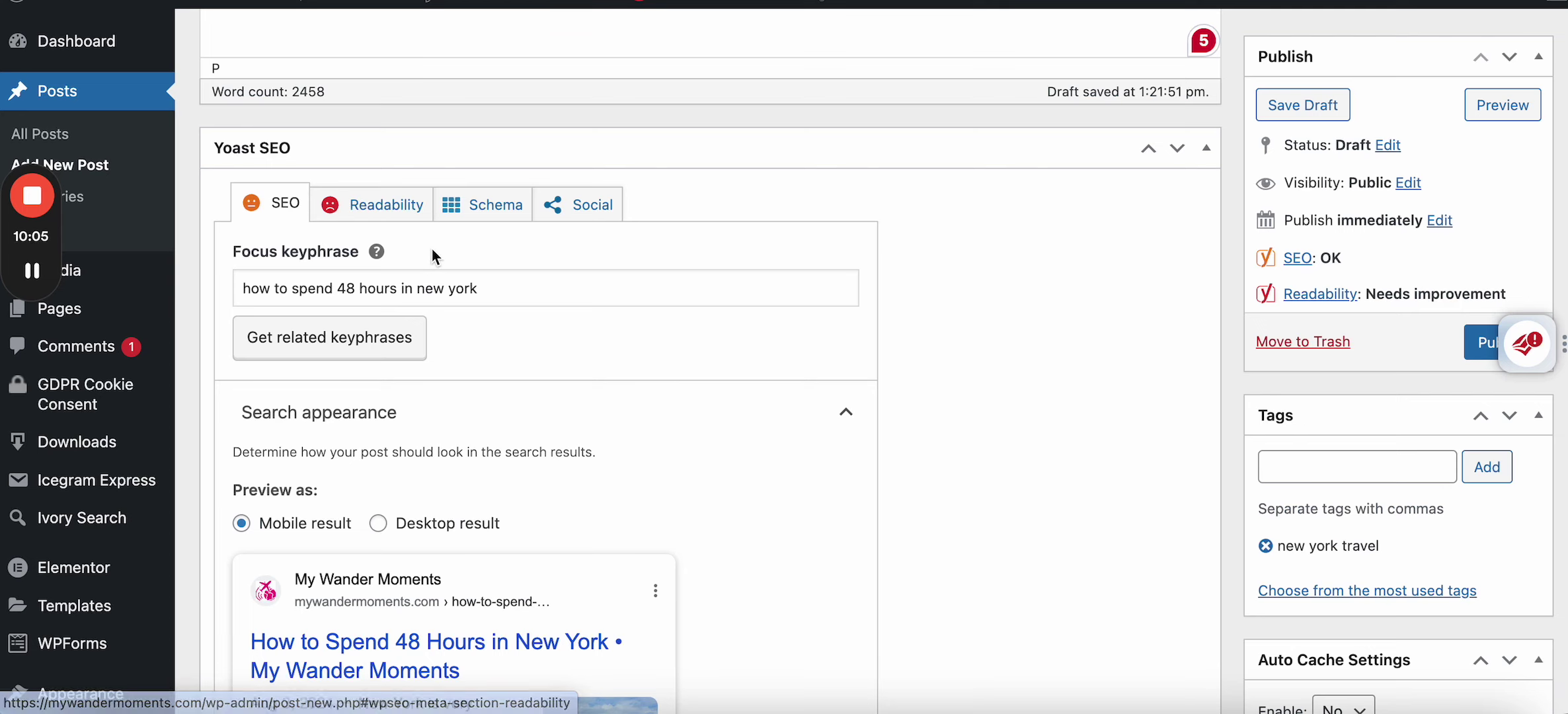
scroll(431, 247, "up", 5)
scroll(431, 249, "down", 3)
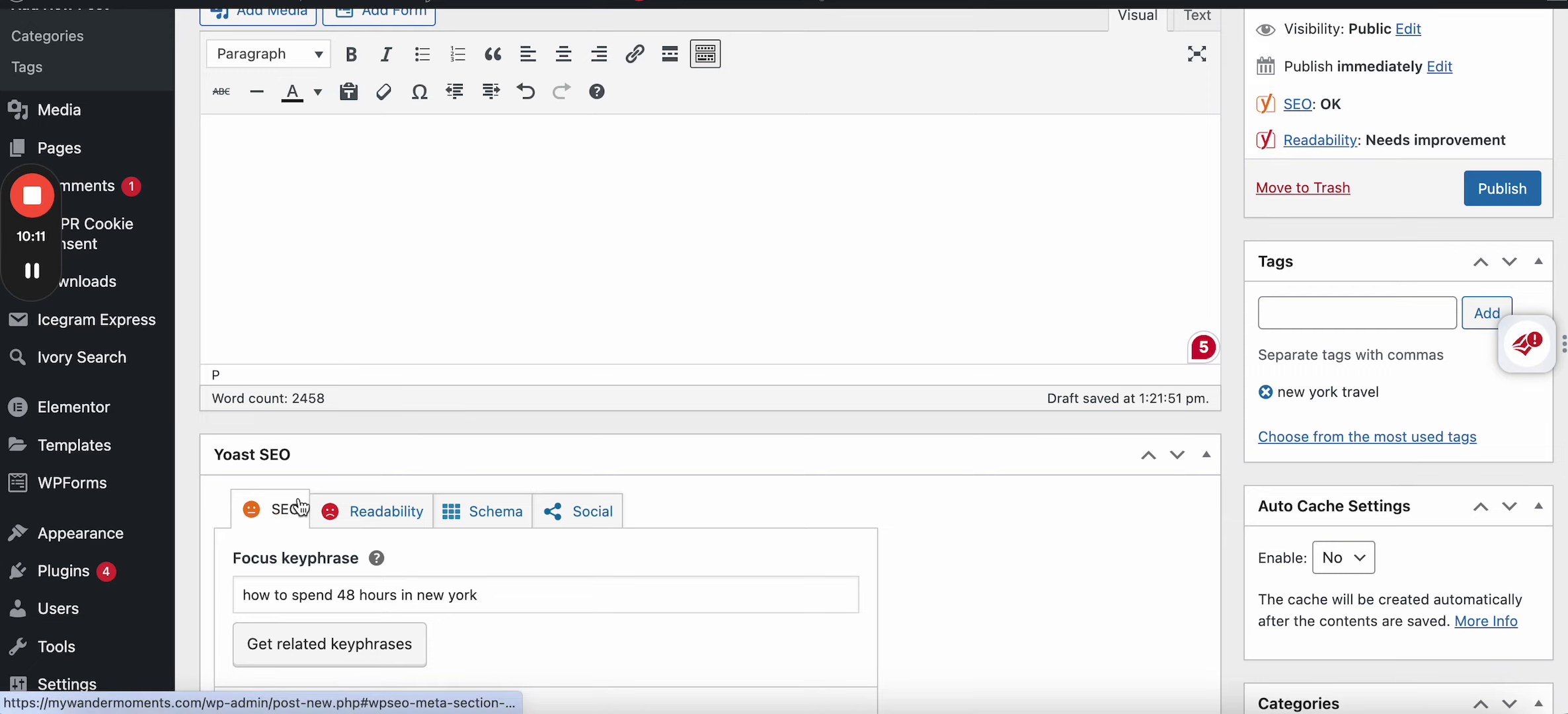
scroll(509, 395, "up", 5)
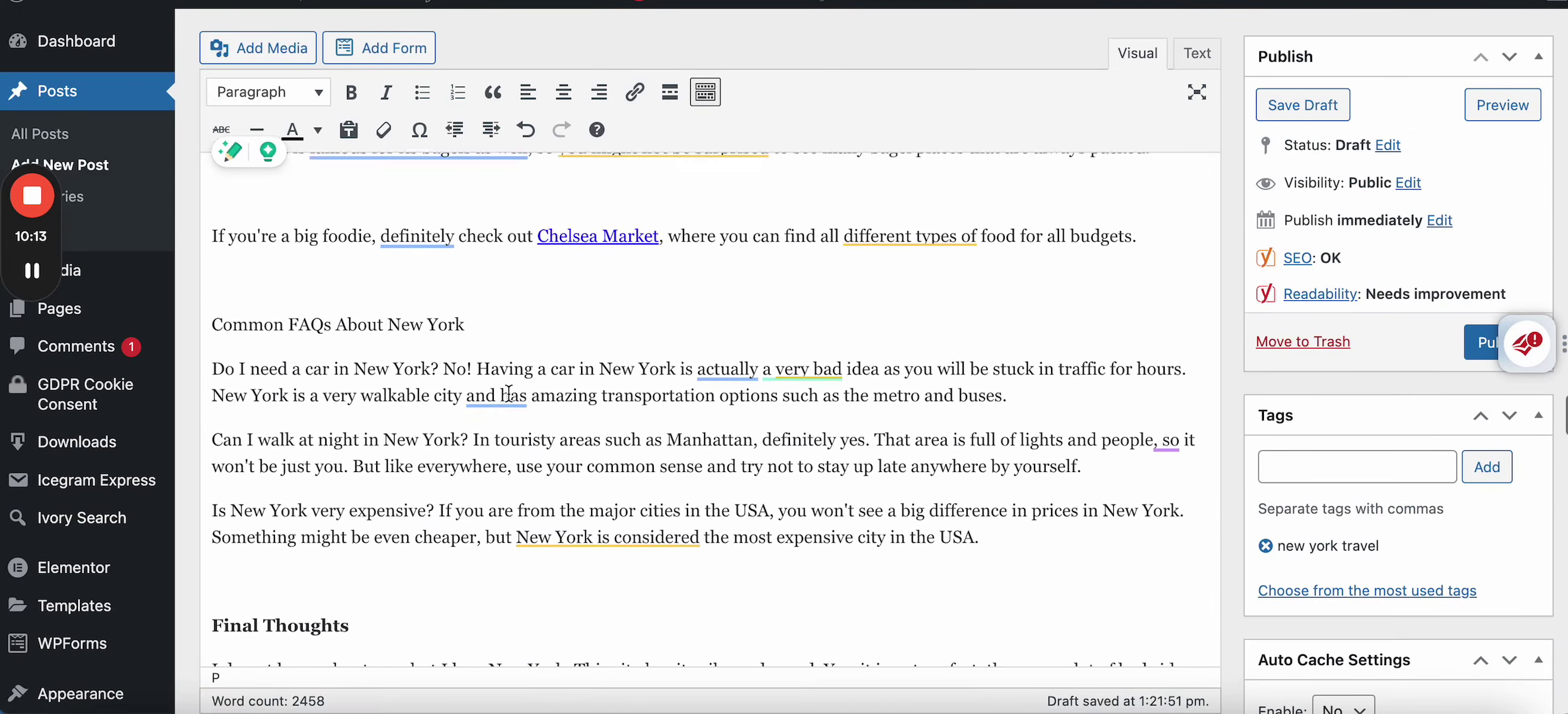
scroll(509, 393, "up", 10)
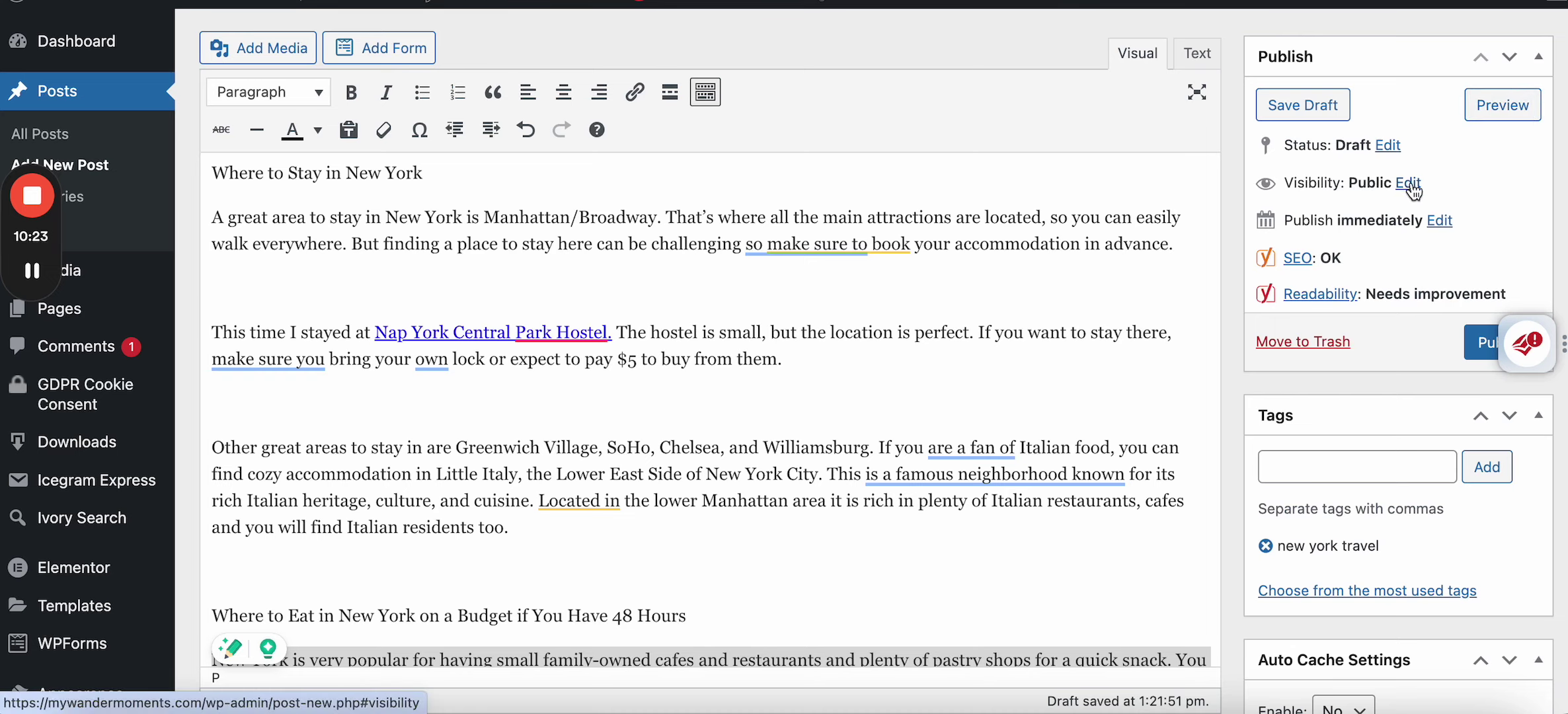
scroll(1380, 266, "down", 2)
scroll(1456, 173, "down", 2)
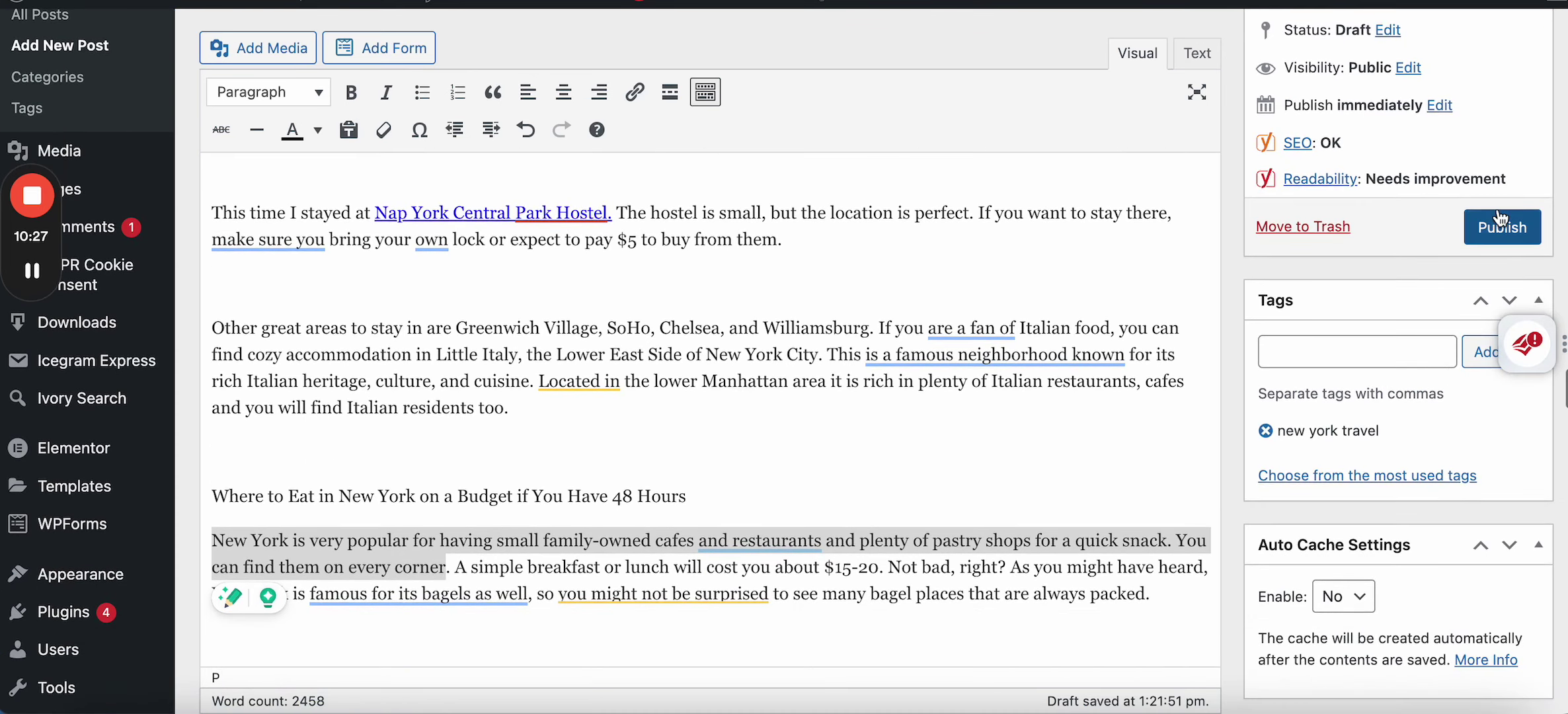
scroll(1473, 165, "up", 3)
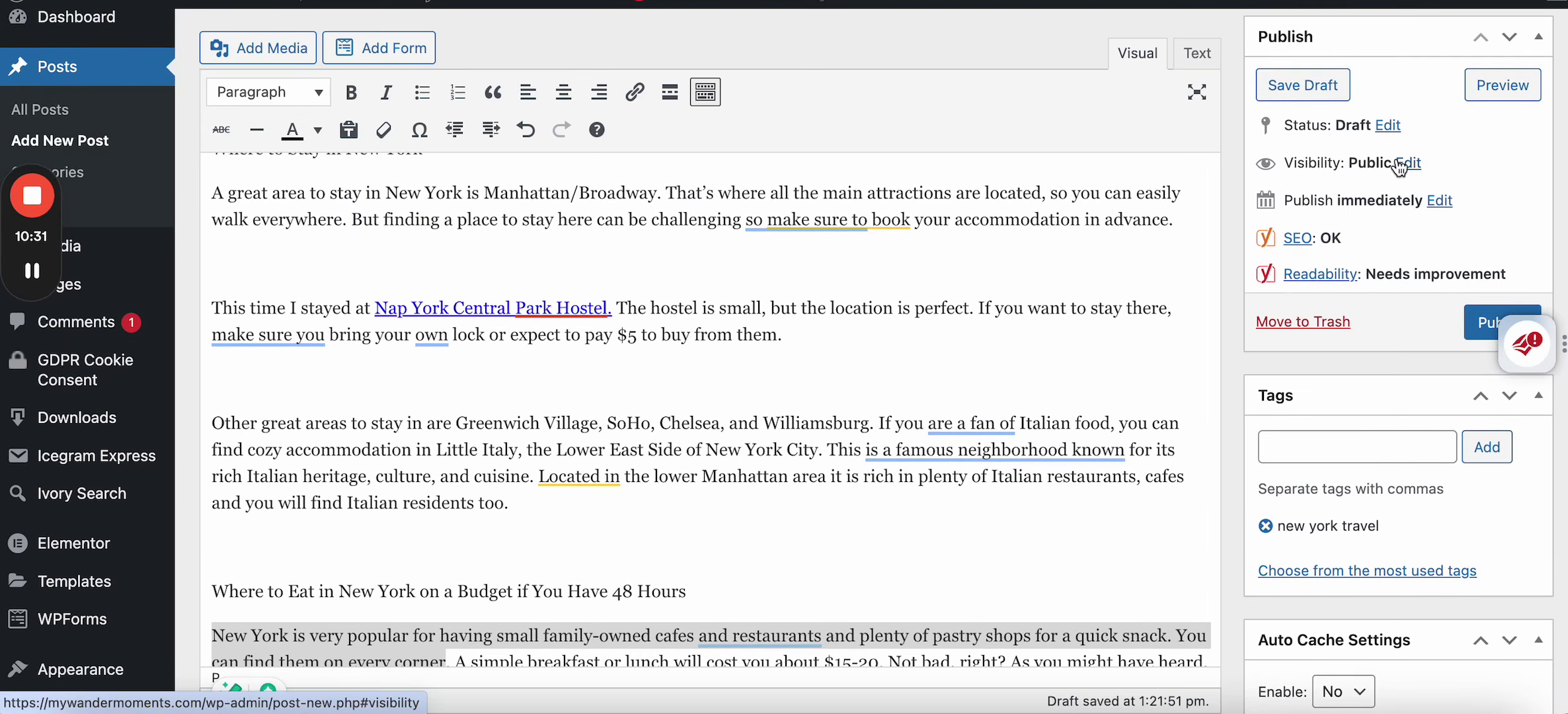
scroll(1399, 166, "down", 2)
scroll(1396, 160, "up", 2)
scroll(1348, 224, "up", 5)
scroll(863, 172, "up", 4)
scroll(870, 118, "up", 1)
scroll(1413, 200, "down", 3)
scroll(1414, 201, "up", 5)
scroll(1414, 198, "up", 1)
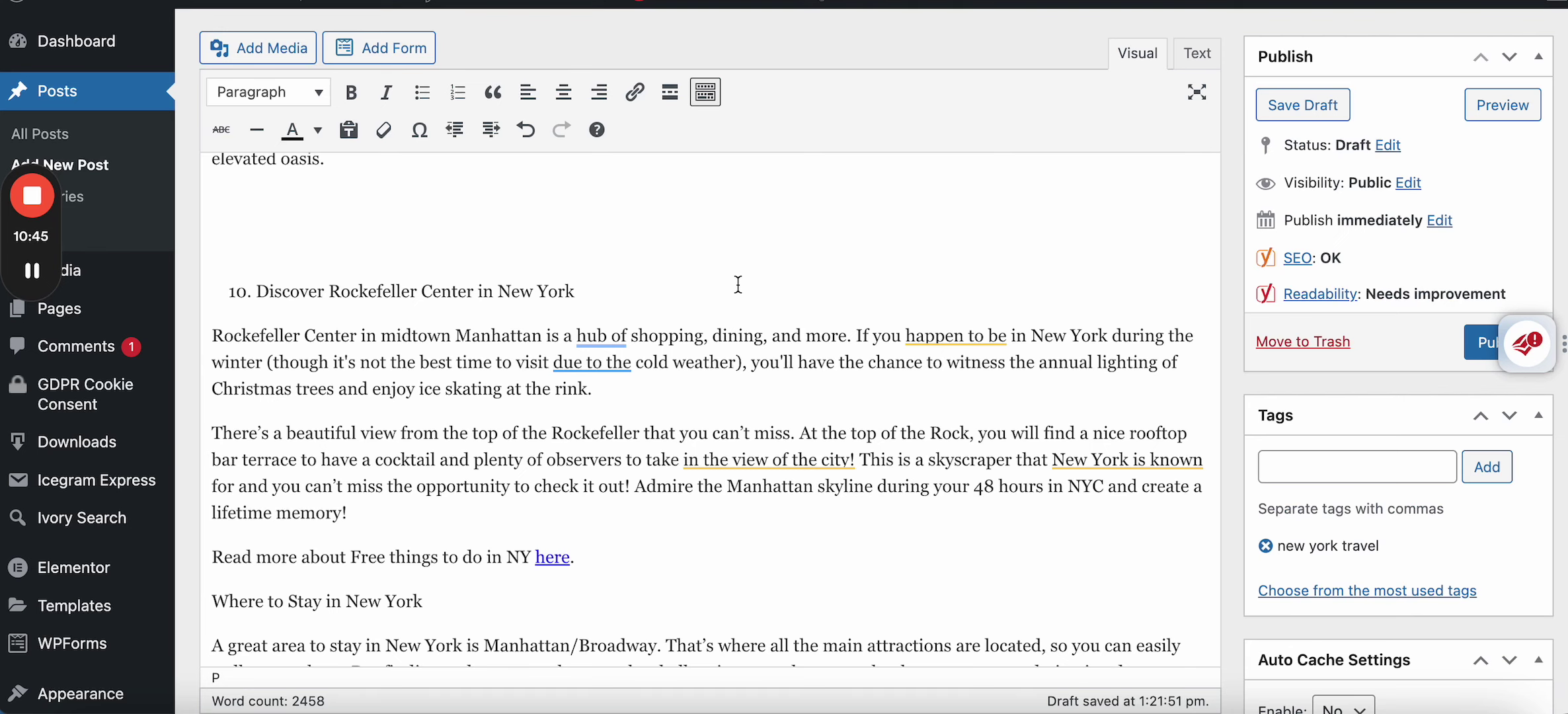
scroll(738, 284, "up", 12)
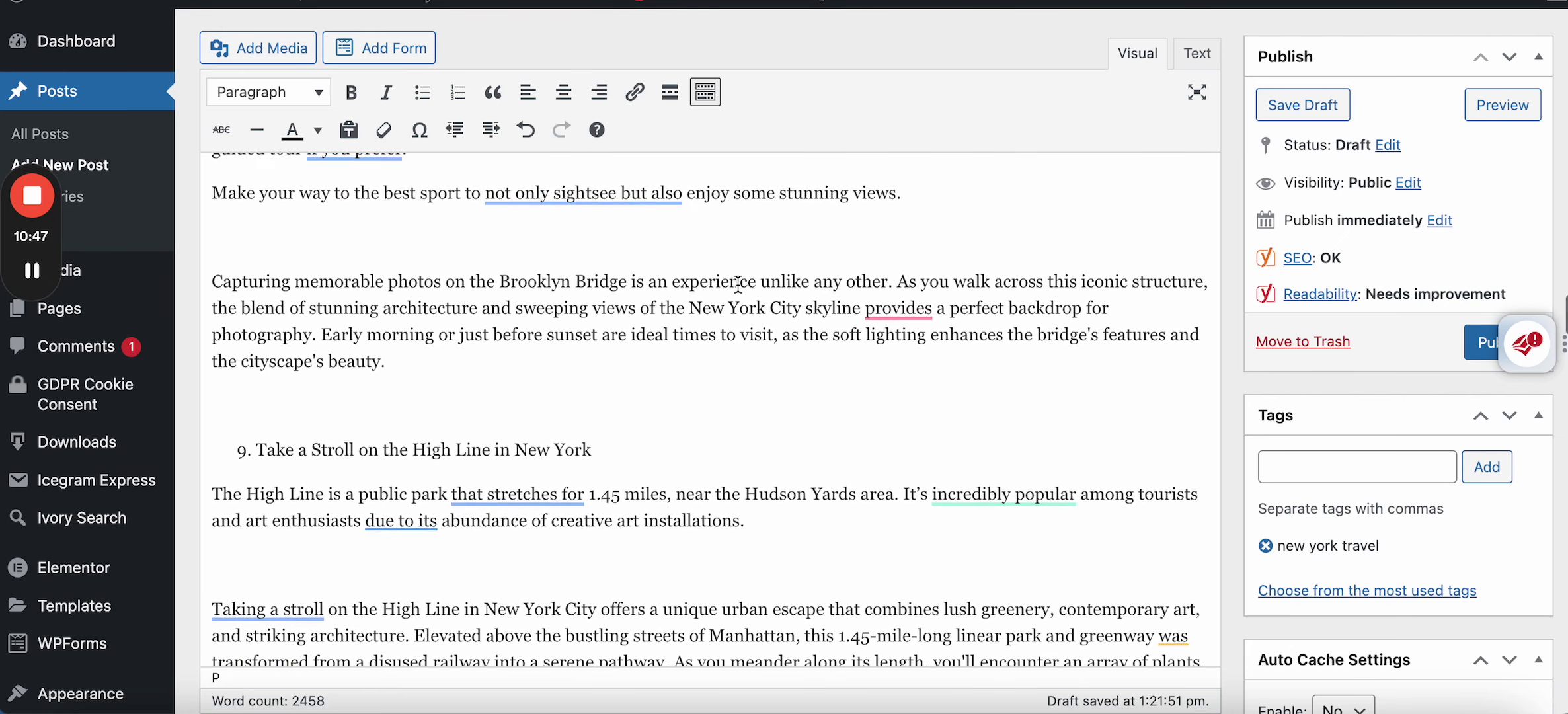
scroll(739, 285, "up", 1)
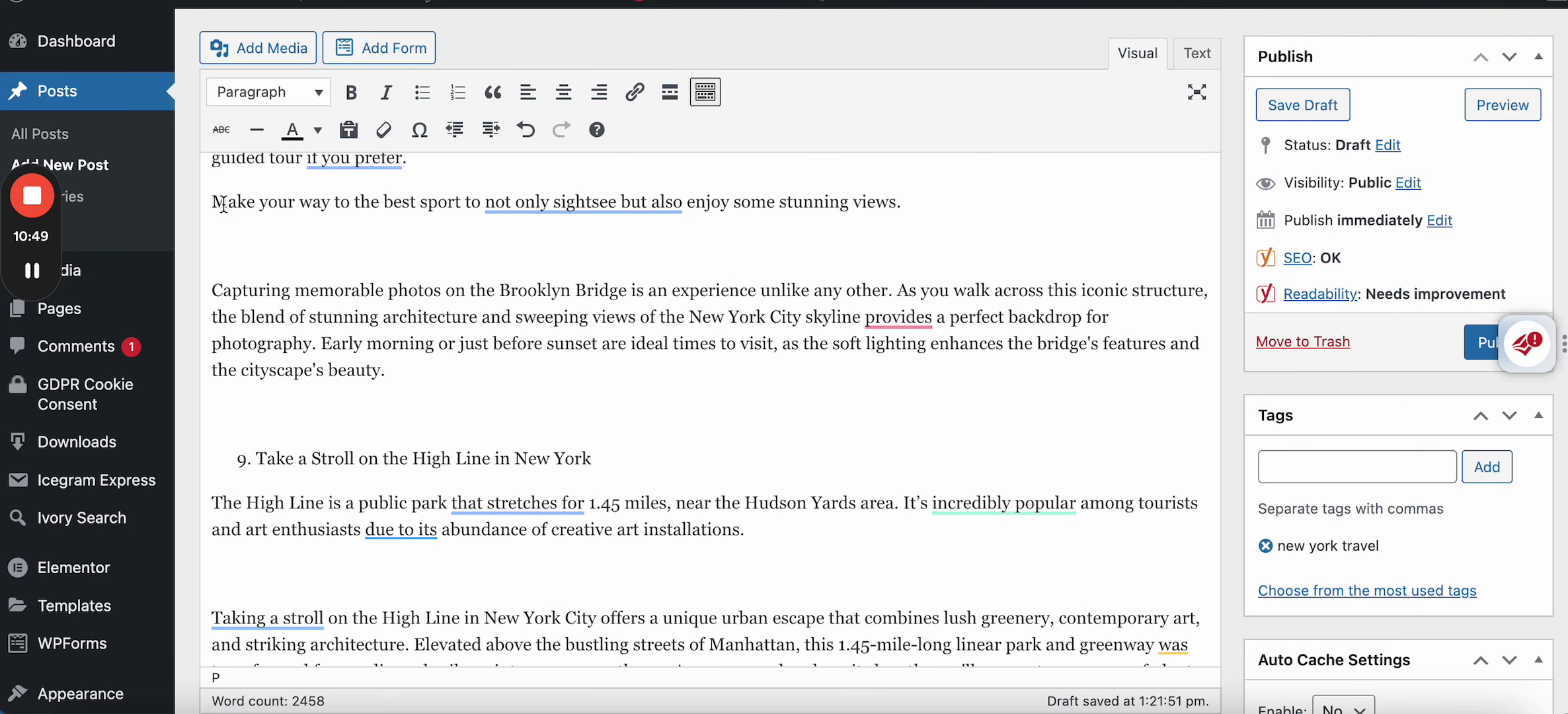